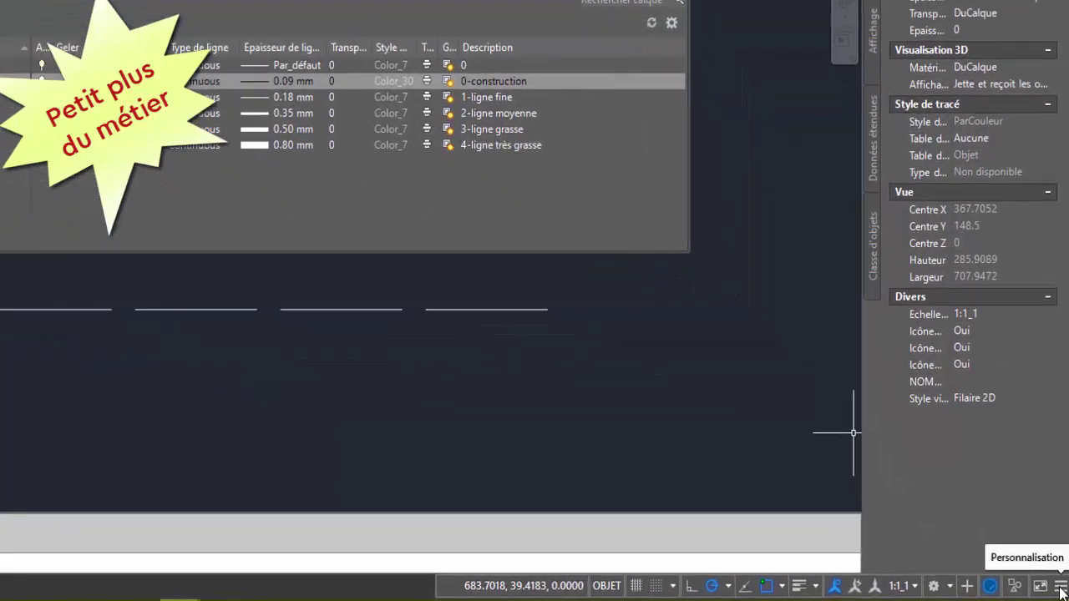
# - Add the Épaisseur de ligne toggle to the status bar and switch lineweight display on
pyautogui.click(1061, 589)
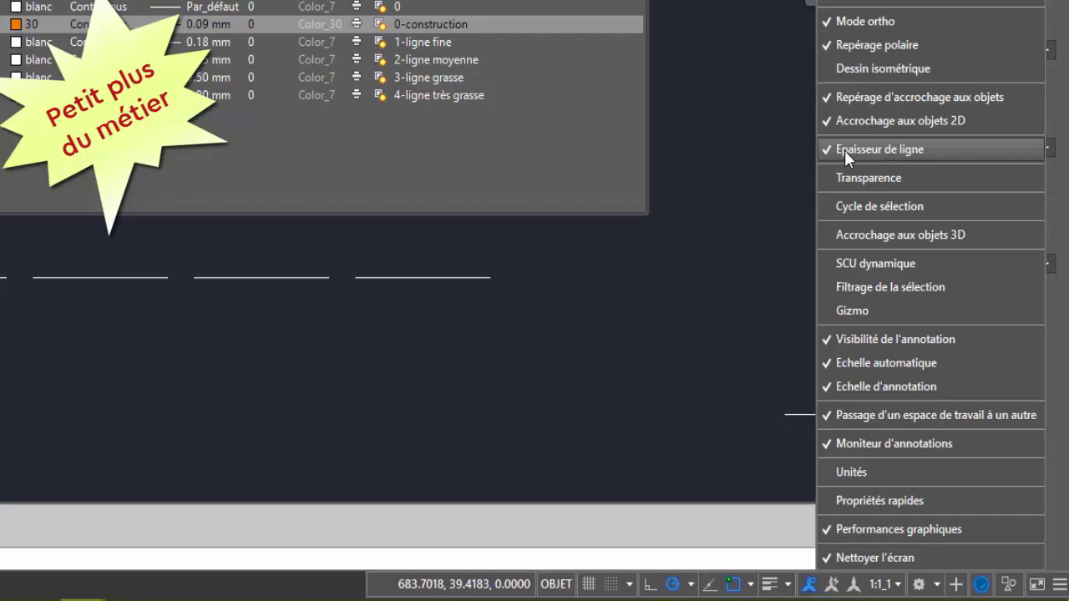
pyautogui.click(770, 590)
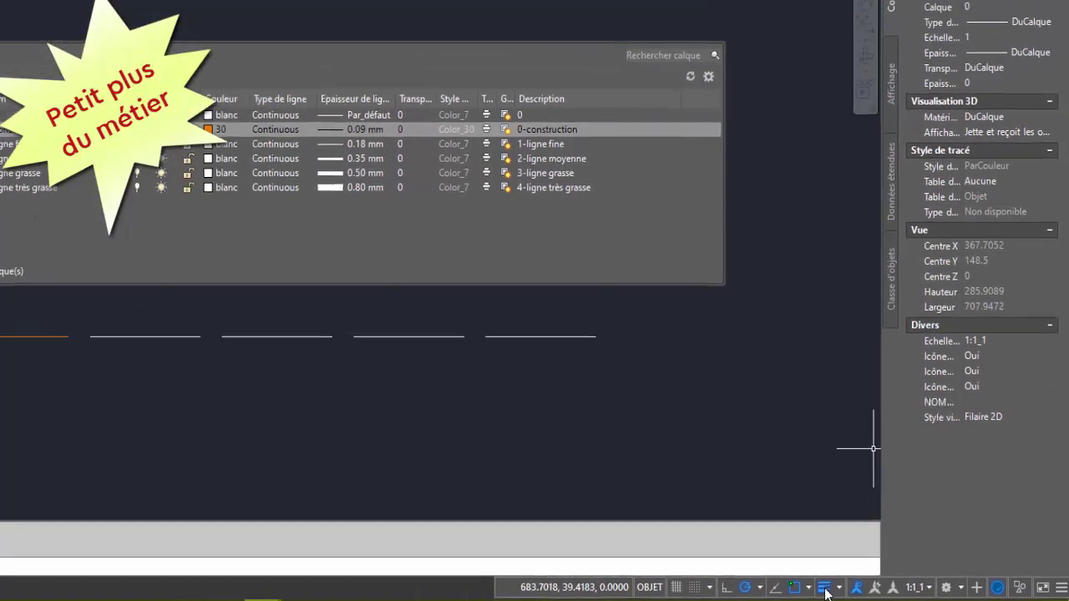
pyautogui.click(889, 591)
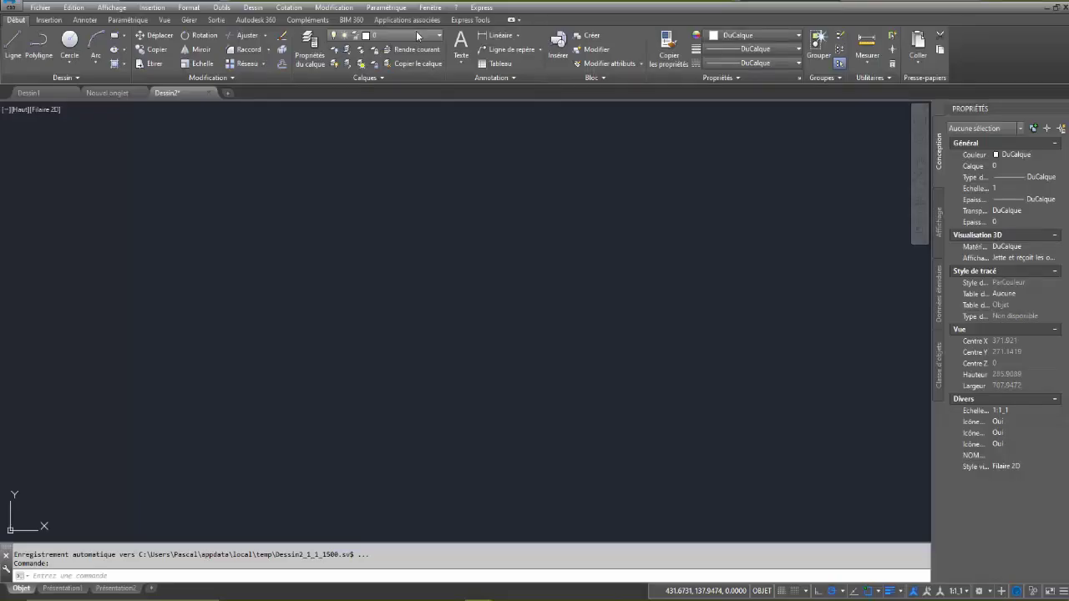
# - Read the 1400 overall length on the GUIDE reference image, then open the AutoCAD layer list
pyautogui.click(417, 35)
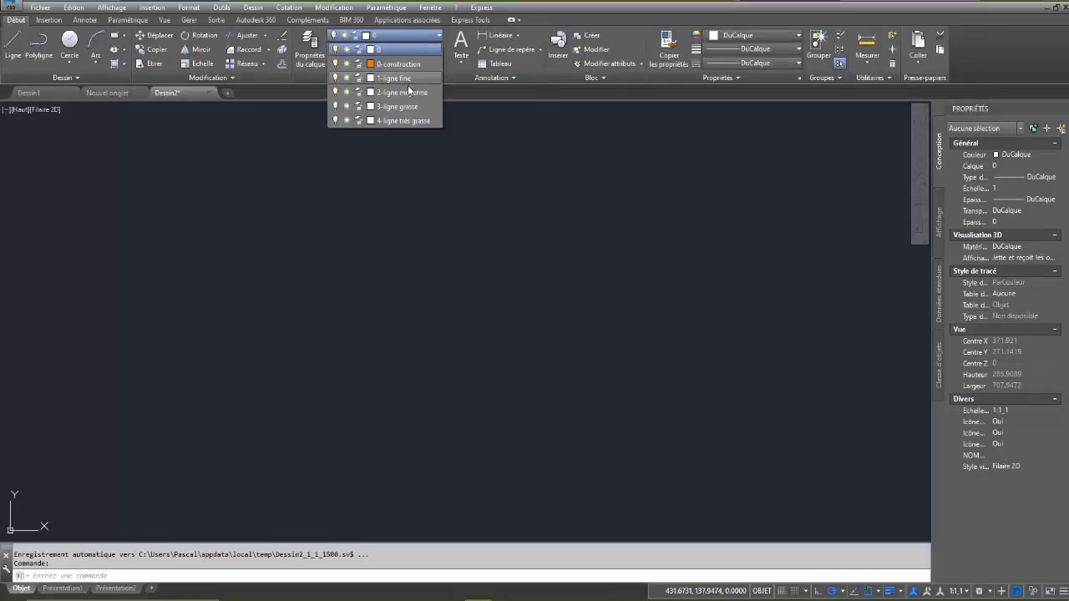
# - On layer 2-ligne moyenne, draw the 1400-long bottom line of the base
pyautogui.click(409, 97)
pyautogui.press('l')
pyautogui.press('Return')
pyautogui.click(120, 423)
pyautogui.write('1400')
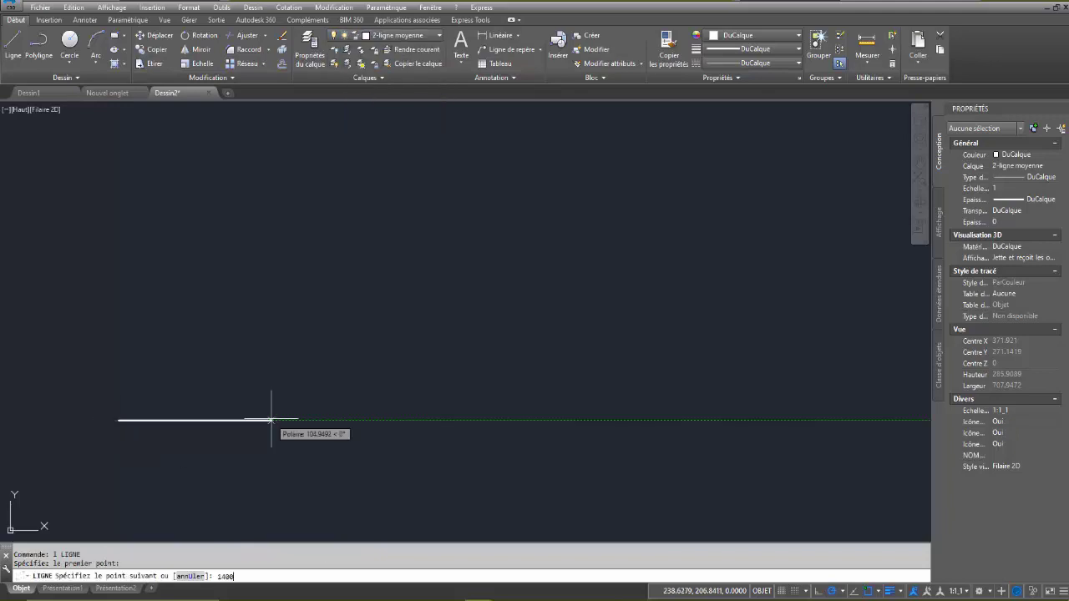
pyautogui.press('Return')
pyautogui.scroll(-1, 474, 420)
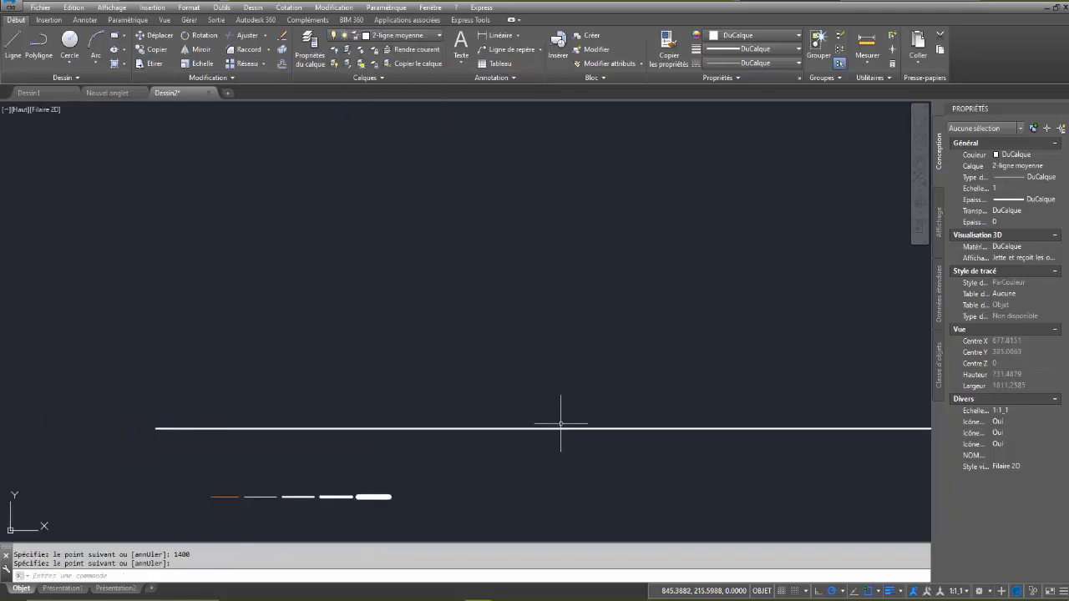
pyautogui.moveTo(561, 423)
pyautogui.mouseDown(button='middle')
pyautogui.moveTo(463, 423)
pyautogui.moveTo(483, 412)
pyautogui.mouseUp(button='middle')
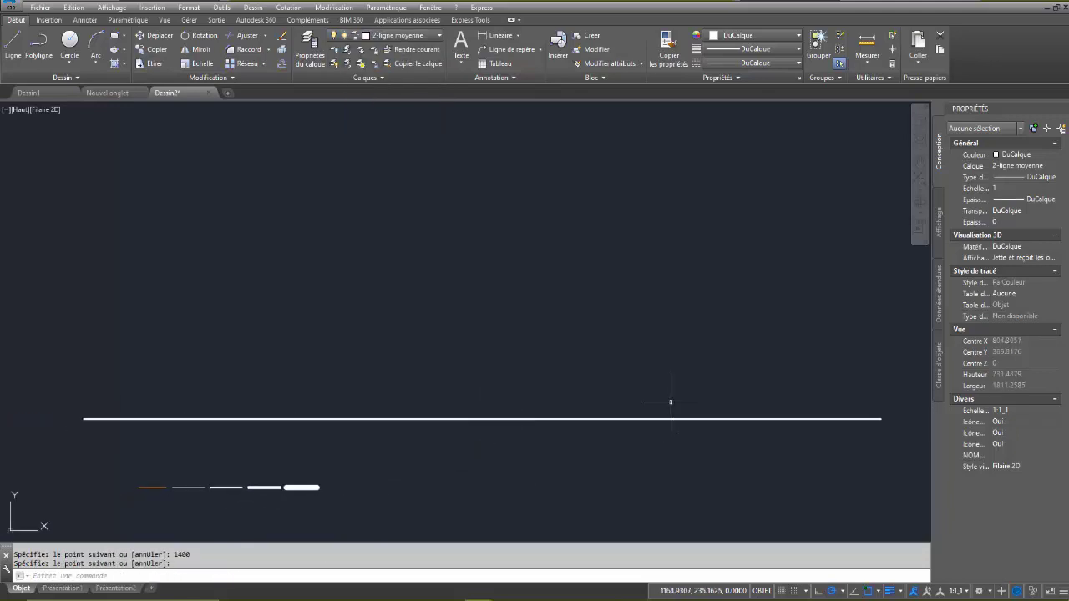
# - Close the base with a polyline 160 up, 1400 left and back to the start
pyautogui.write('pl')
pyautogui.press('Return')
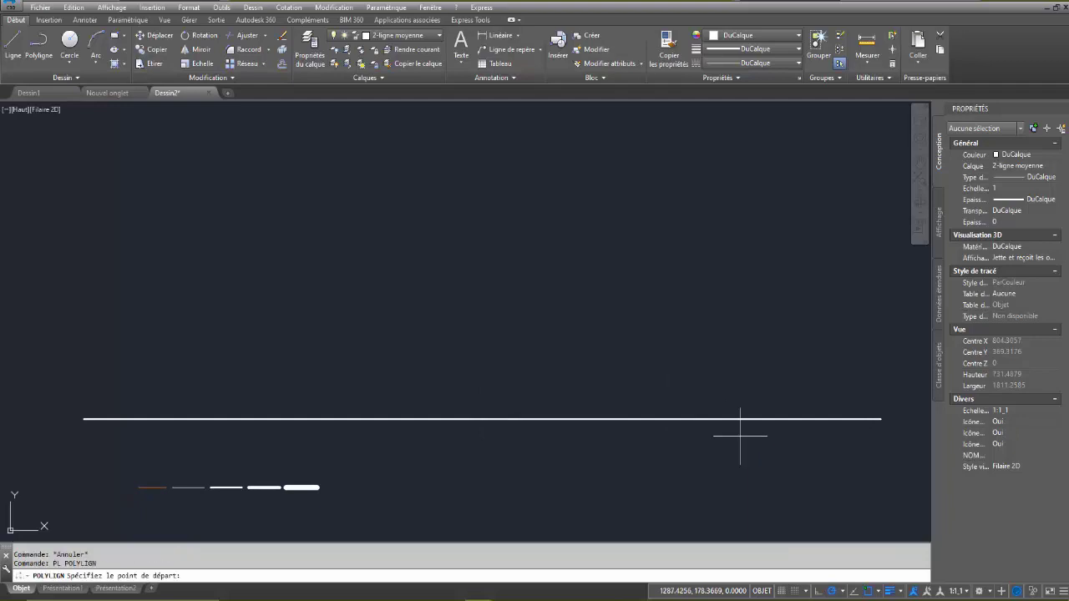
pyautogui.click(874, 415)
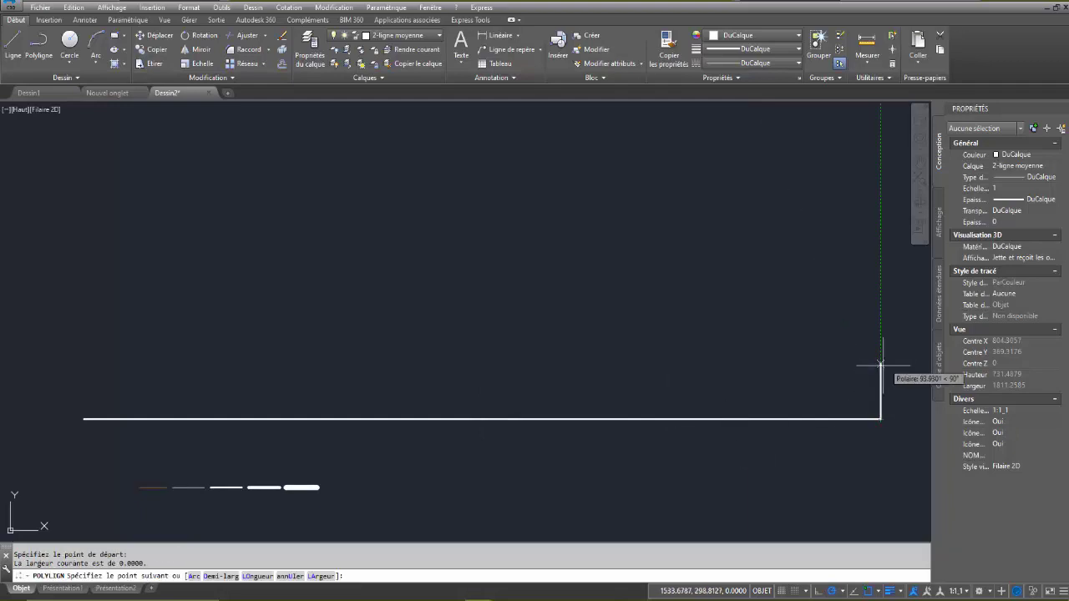
pyautogui.write('160')
pyautogui.press('Return')
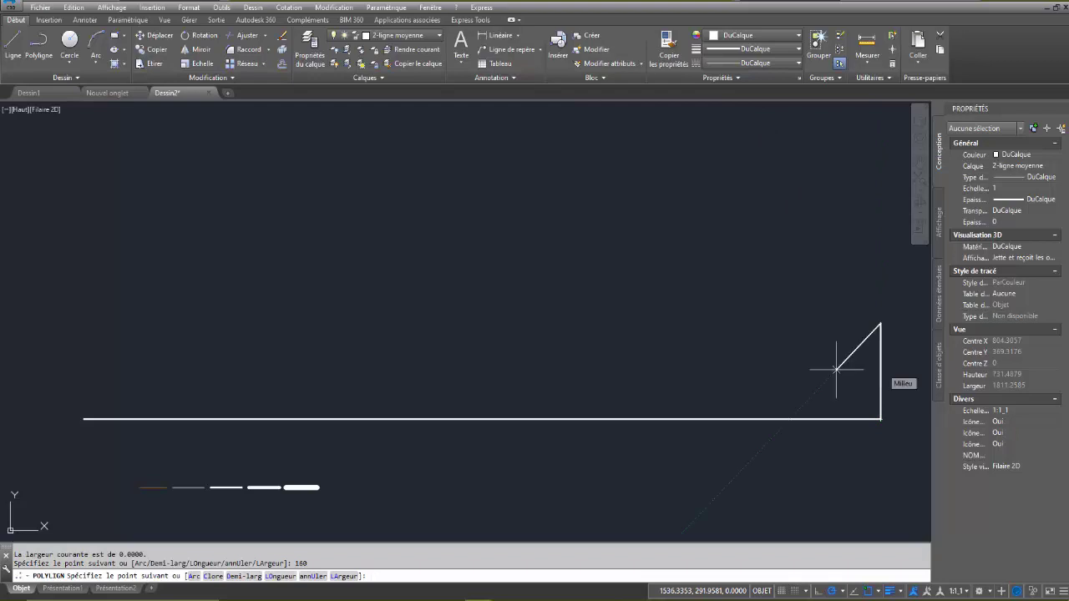
pyautogui.write('1400')
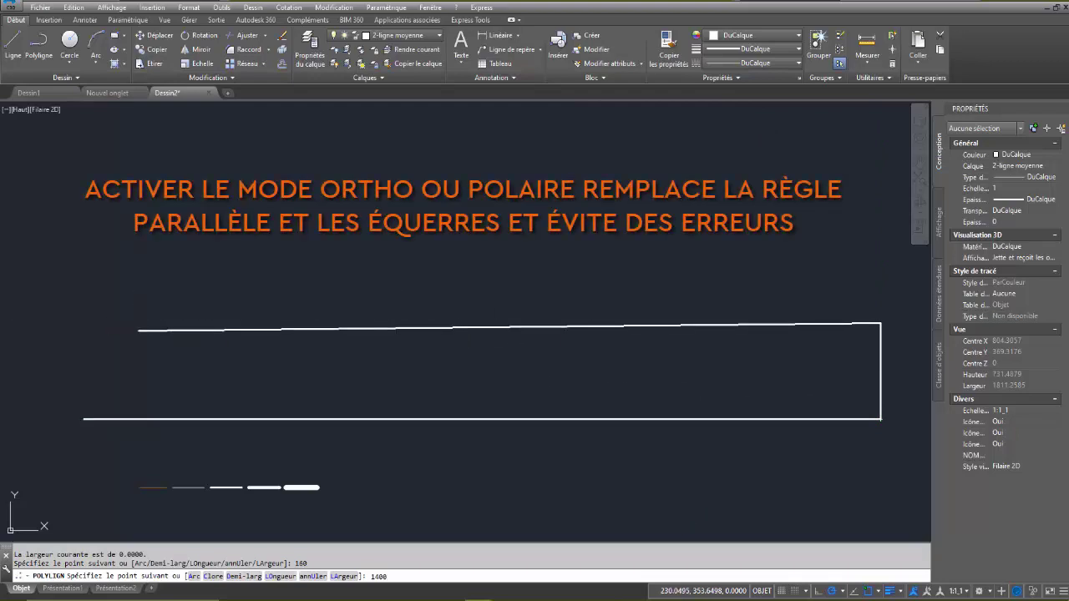
pyautogui.press('Return')
pyautogui.click(84, 418)
pyautogui.press('Escape')
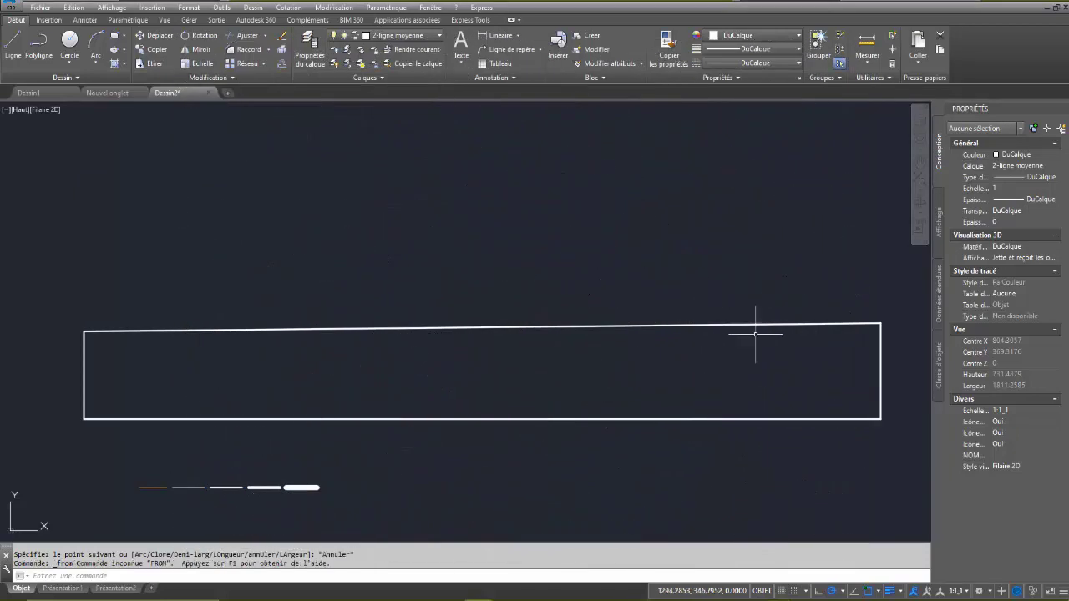
# - Draw the 160-wide, 365-tall upright starting 620 left of the base's top-right corner
pyautogui.write('l')
pyautogui.press('Return')
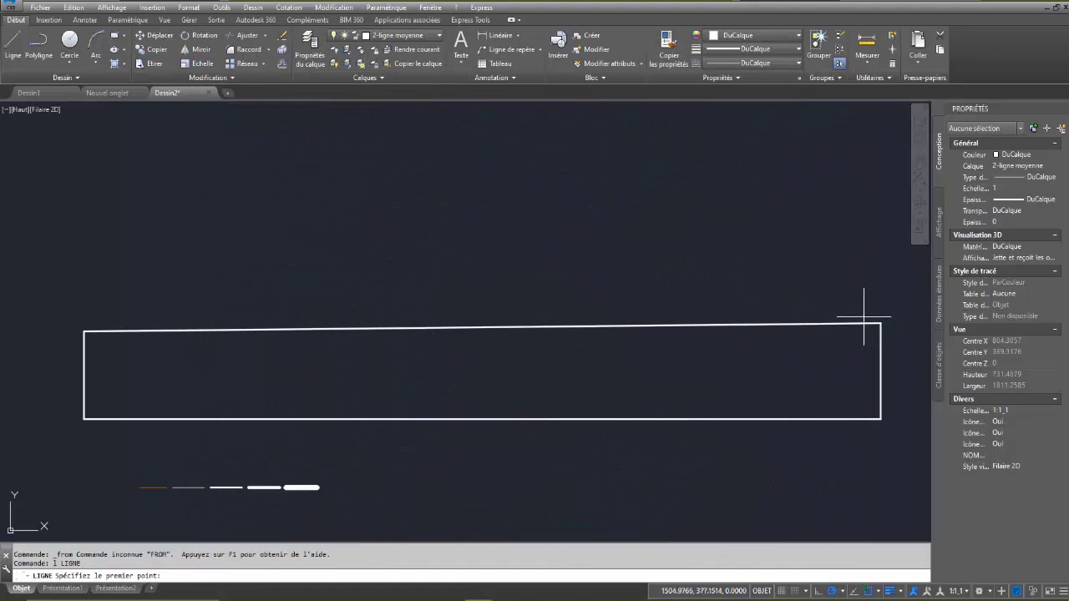
pyautogui.keyDown('shift'); pyautogui.rightClick(868, 316); pyautogui.keyUp('shift')
pyautogui.click(894, 338)
pyautogui.click(880, 323)
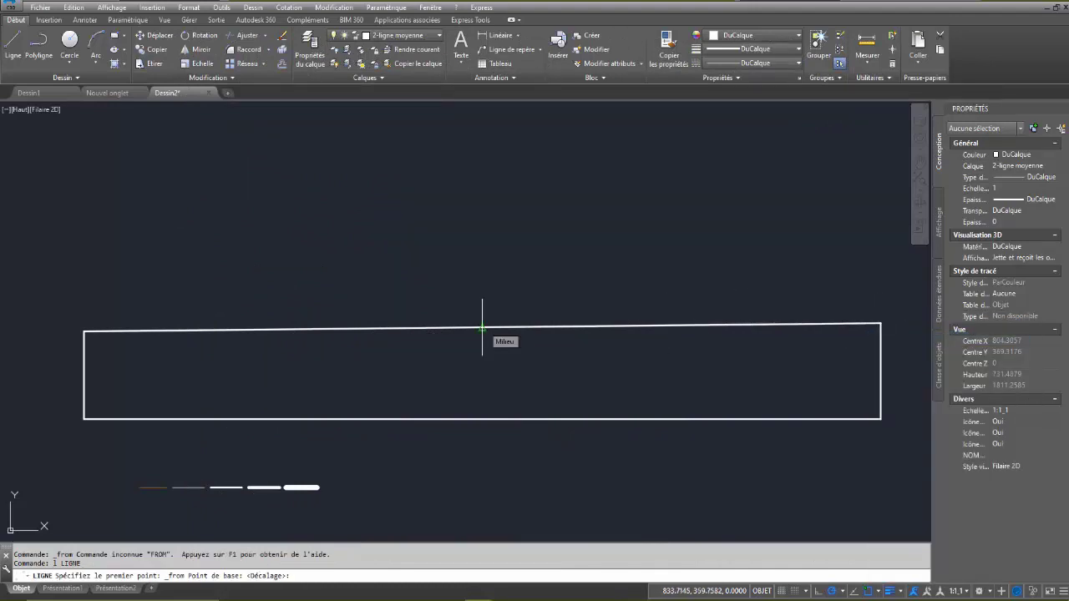
pyautogui.write('620')
pyautogui.press('Return')
pyautogui.write('365')
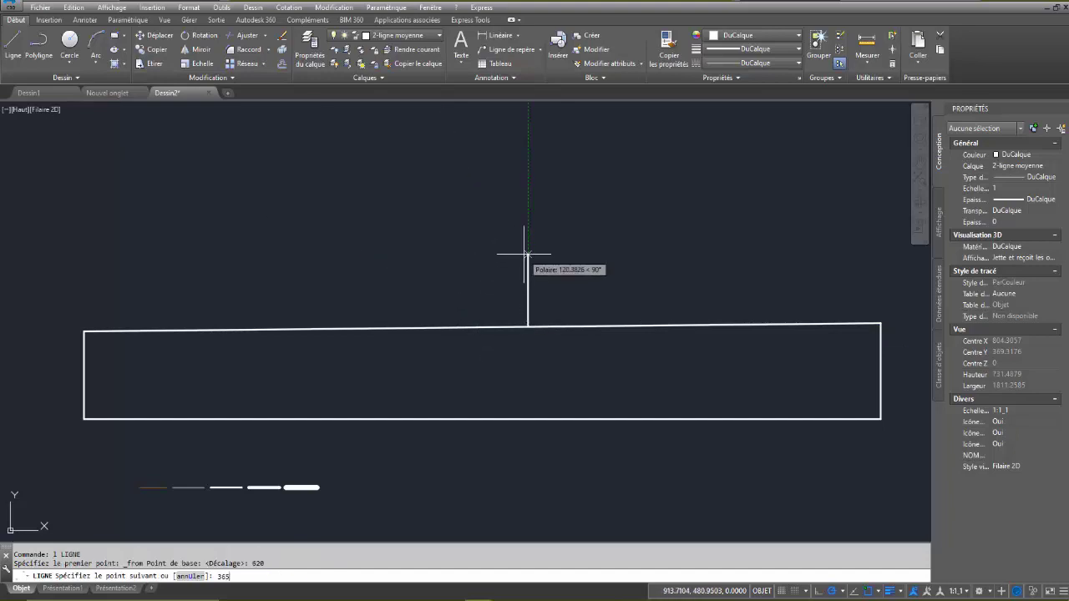
pyautogui.press('Return')
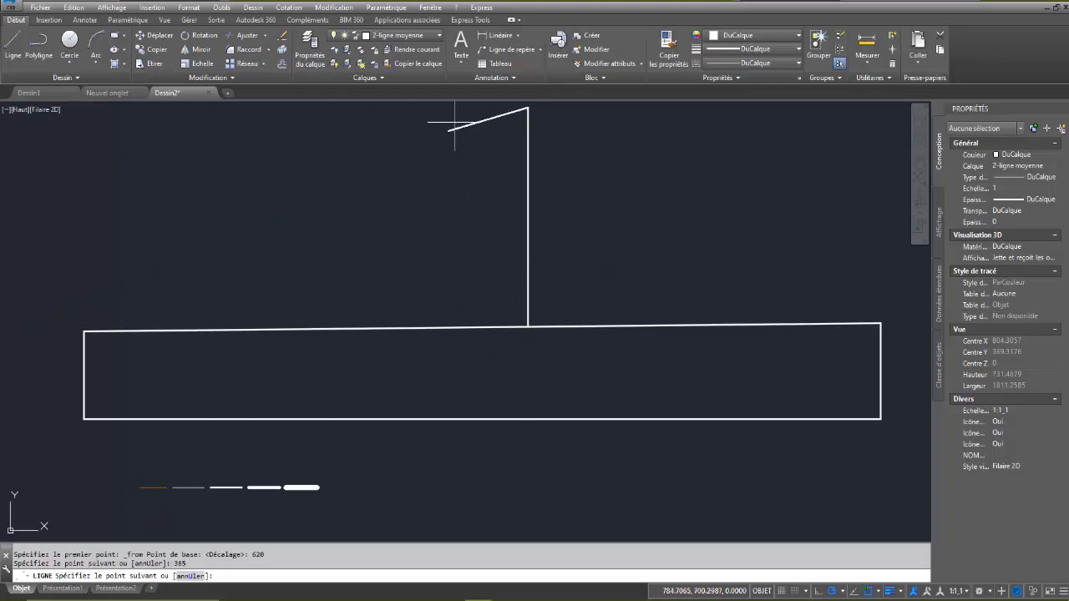
pyautogui.write('160')
pyautogui.press('Return')
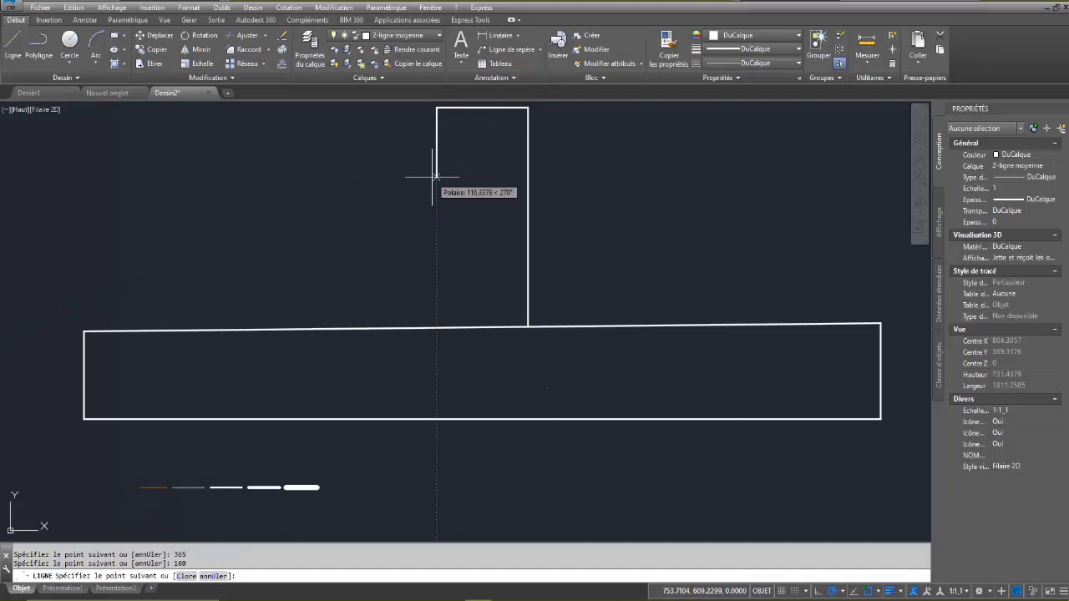
pyautogui.press('Return')
pyautogui.press('Escape')
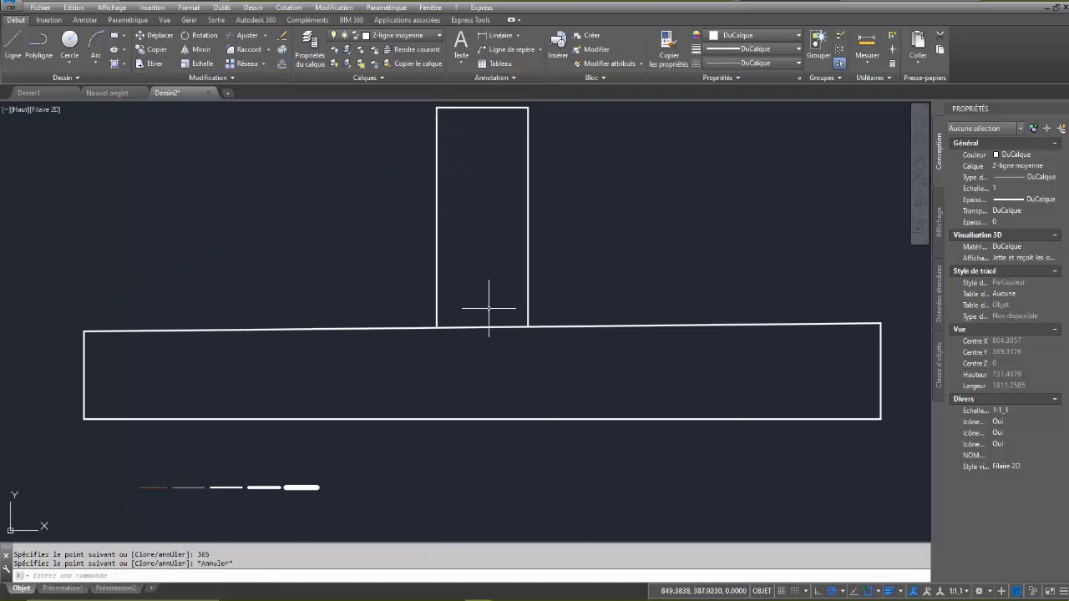
pyautogui.press('Escape')
pyautogui.press('Escape')
pyautogui.write('aj')
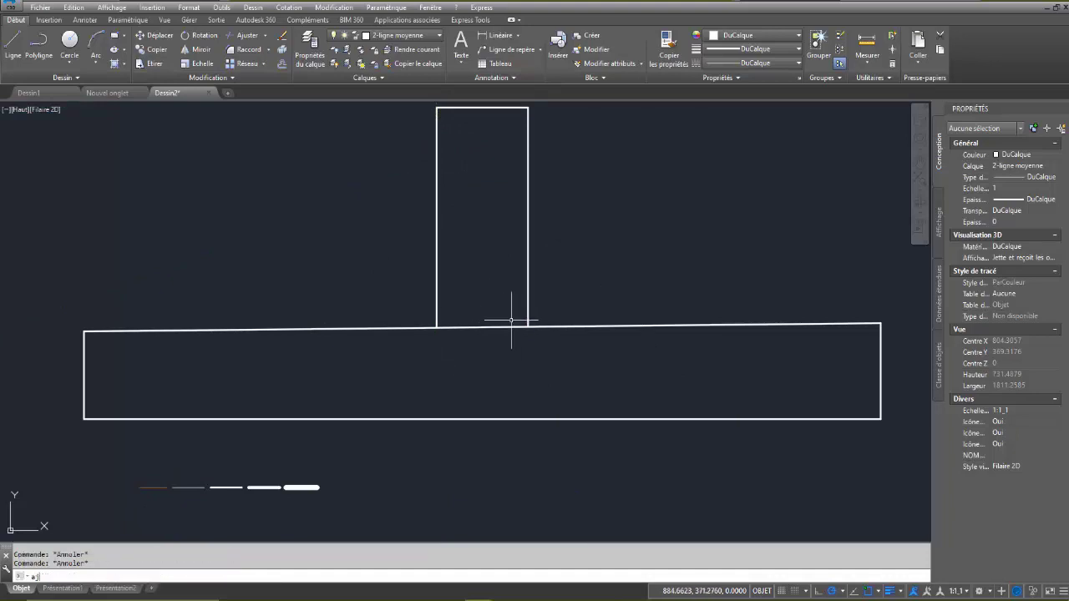
# - Trim away the base line between the upright's two sides
pyautogui.press('Return')
pyautogui.click(484, 291)
pyautogui.press('Return')
pyautogui.click(495, 303)
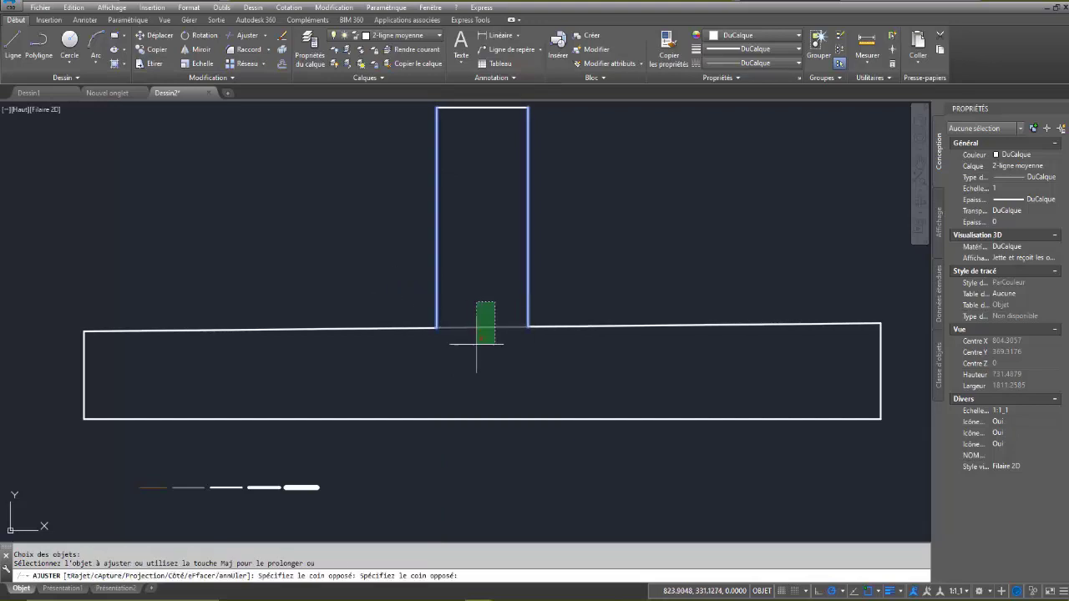
pyautogui.click(476, 343)
pyautogui.press('Escape')
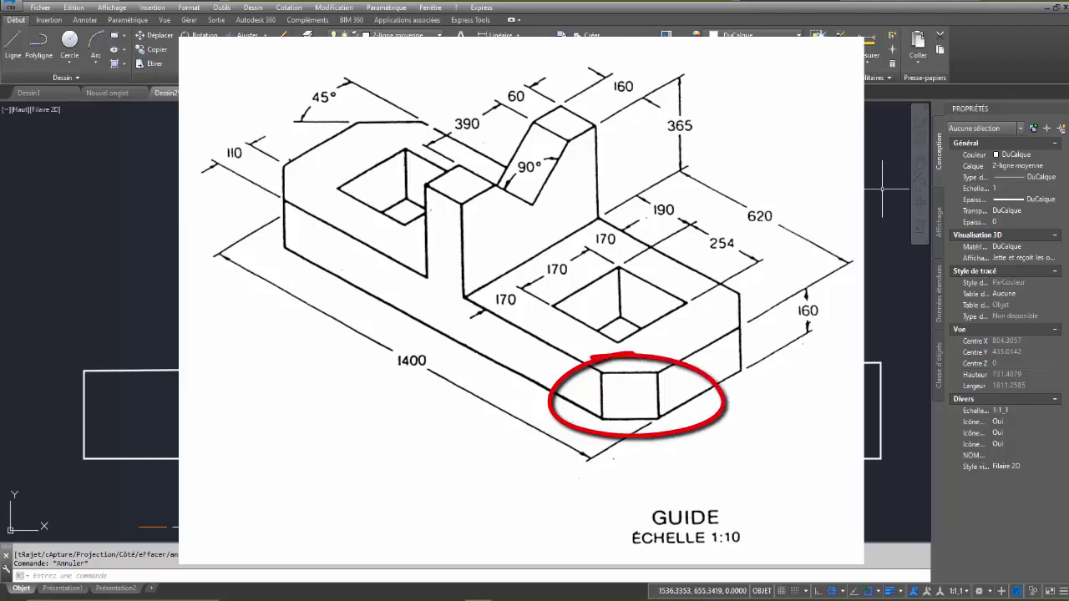
# - Zoom out and pan the front view down-left to leave room above it
pyautogui.scroll(-2, 882, 191)
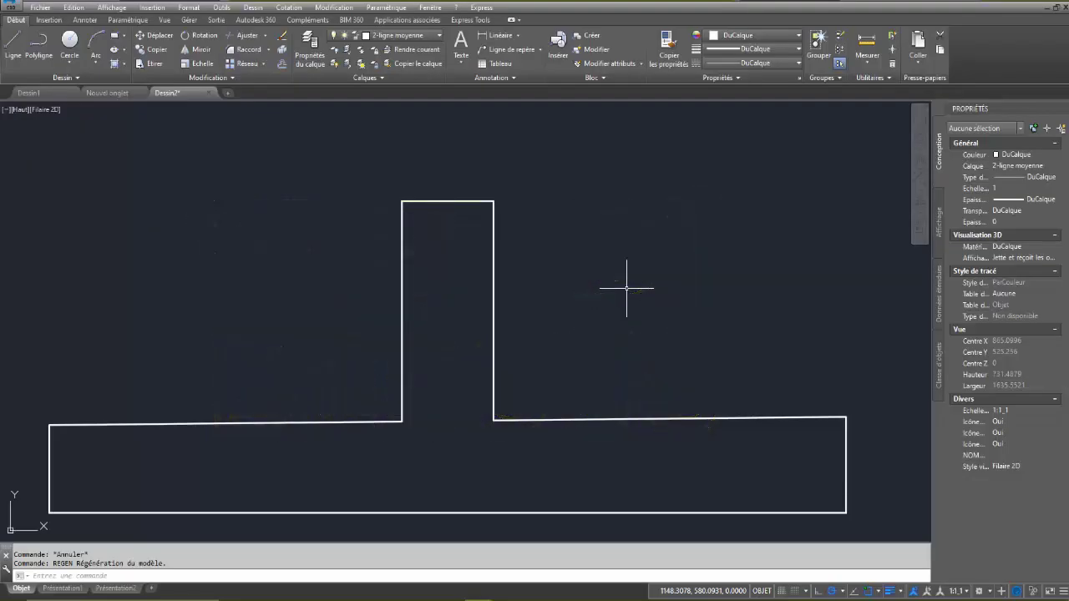
pyautogui.scroll(-4, 627, 289)
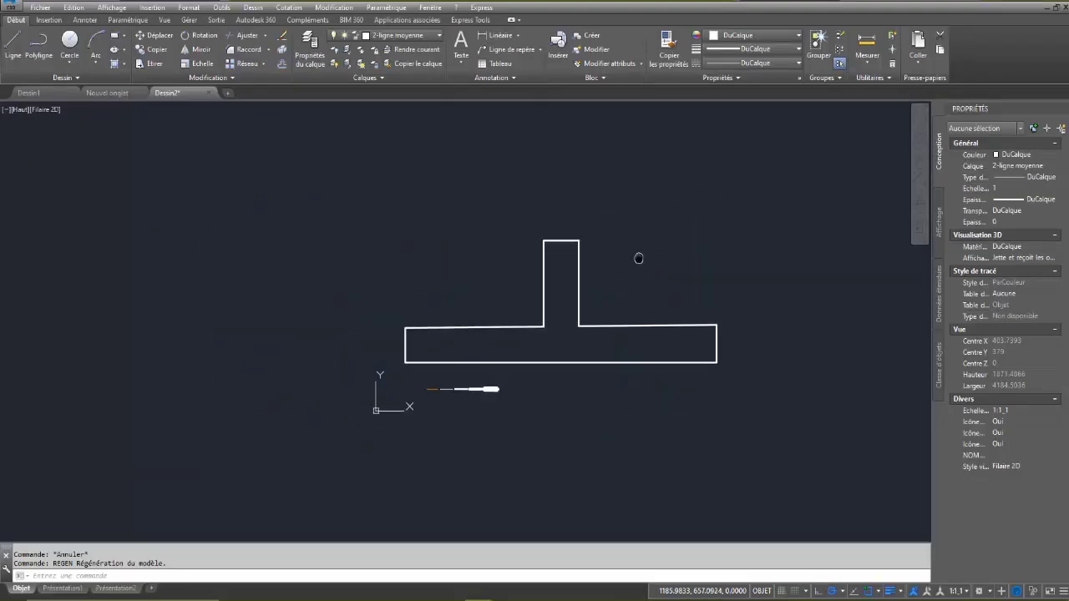
pyautogui.moveTo(640, 256); pyautogui.dragTo(588, 369, button='middle')
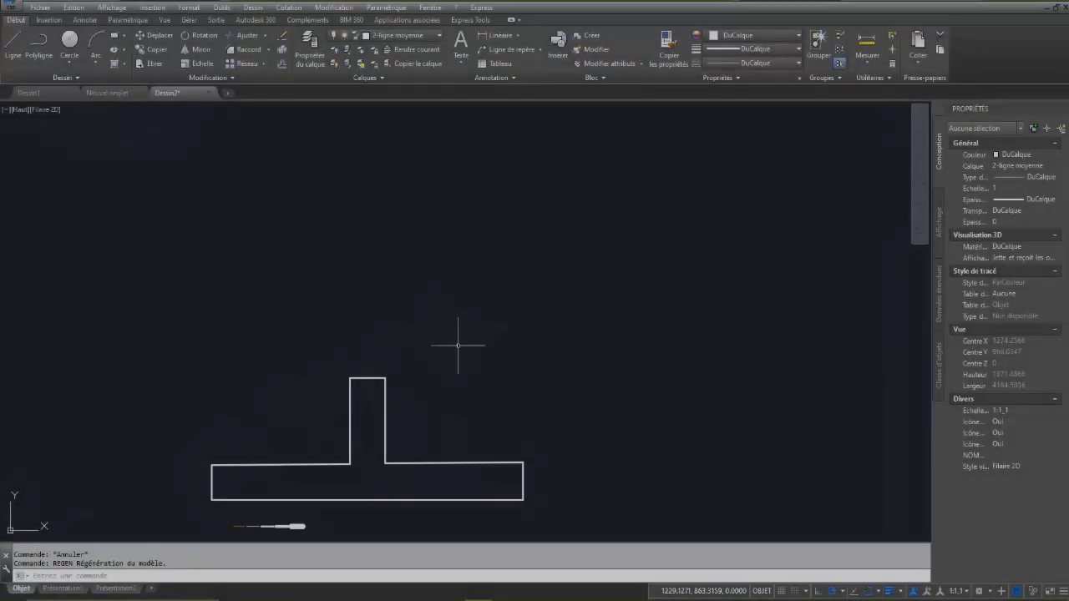
# - Make 0-construction current and cast a vertical ray up from the outline's top-left corner
pyautogui.hotkey('ctrl', 'z')
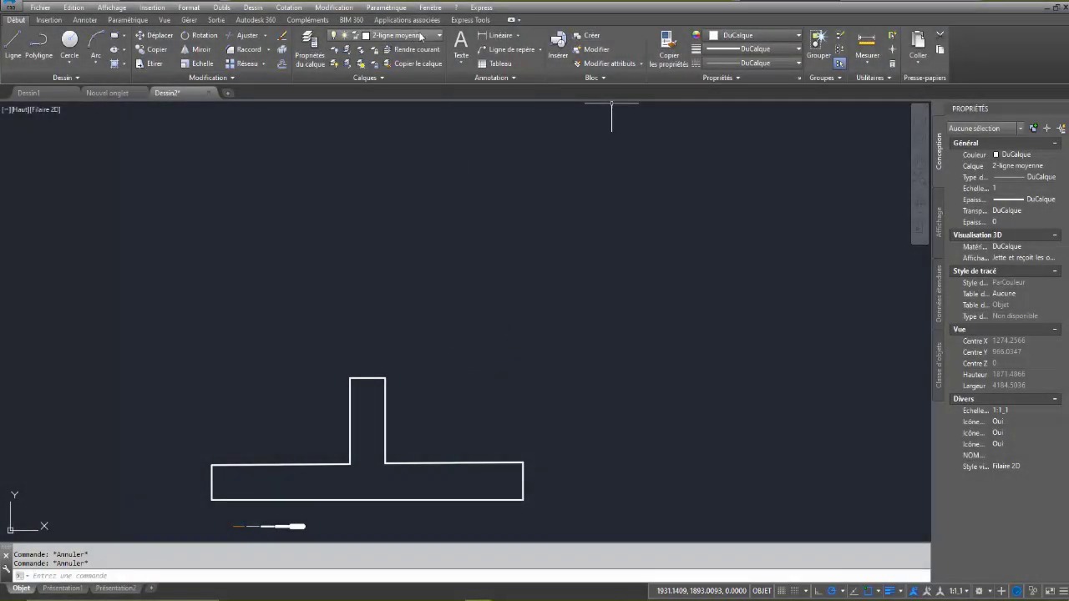
pyautogui.click(420, 36)
pyautogui.click(392, 60)
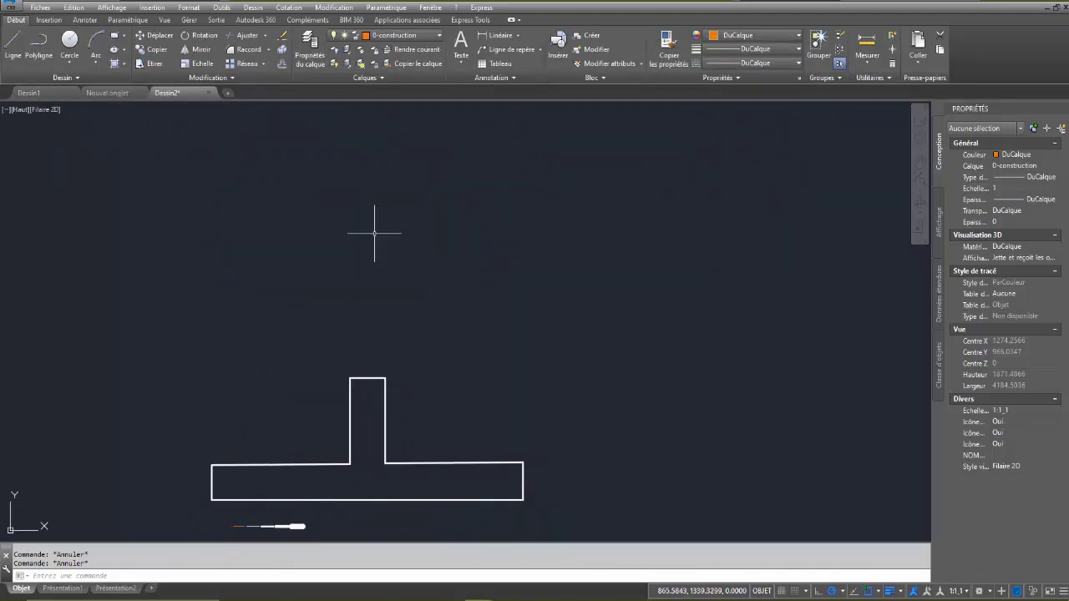
pyautogui.write('dd')
pyautogui.press('Return')
pyautogui.click(211, 466)
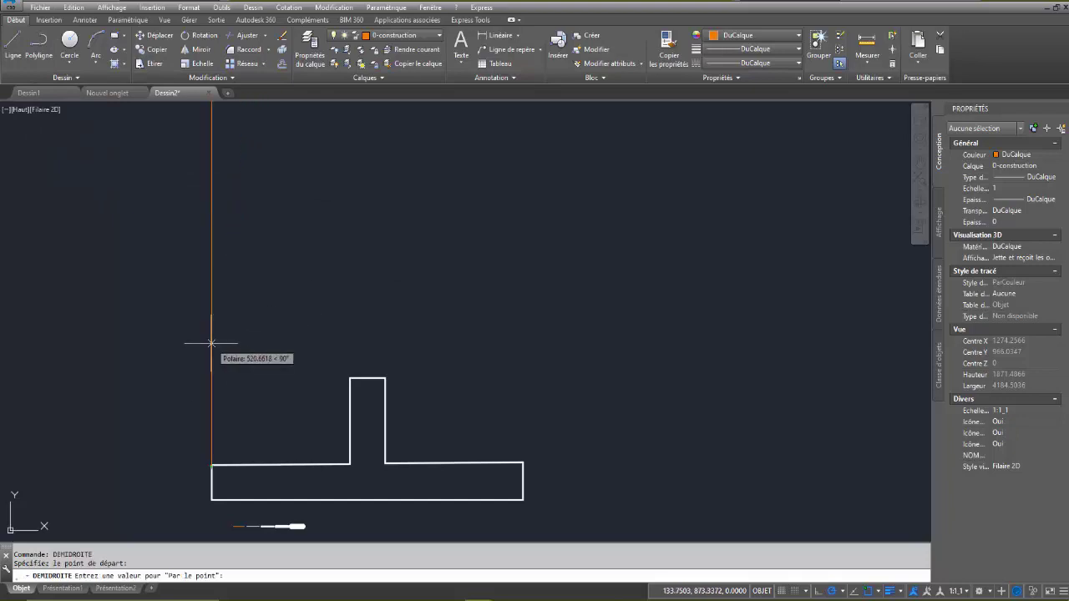
pyautogui.click(211, 343)
pyautogui.press('Escape')
# - Cast vertical rays up from the upright's two sides and the base's right corner
pyautogui.press('Return')
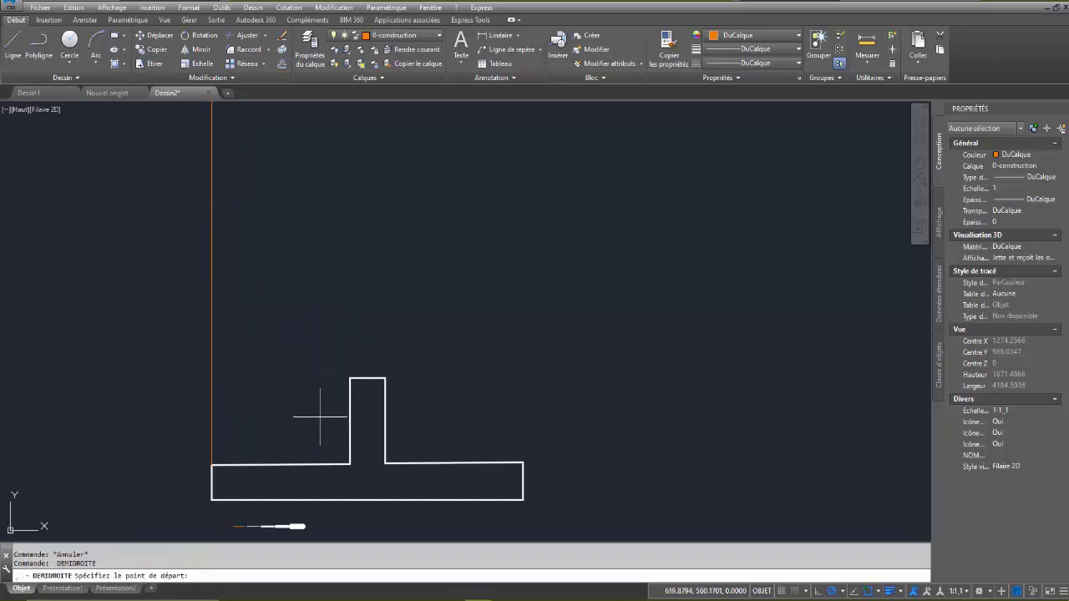
pyautogui.click(350, 378)
pyautogui.click(350, 317)
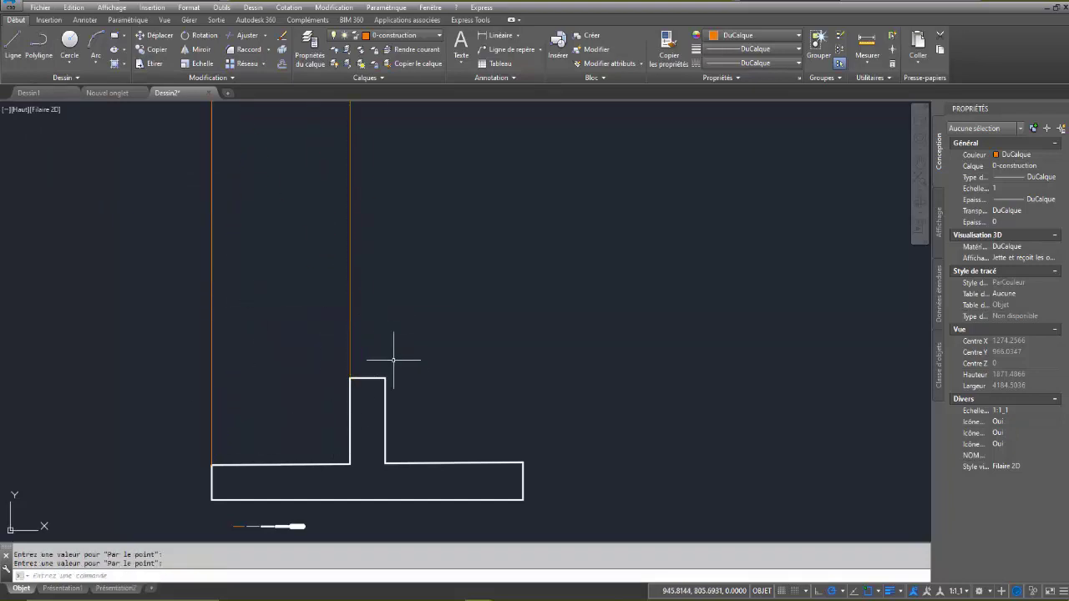
pyautogui.click(385, 378)
pyautogui.click(385, 334)
pyautogui.press('Return')
pyautogui.press('Return')
pyautogui.click(522, 462)
pyautogui.click(523, 359)
pyautogui.press('Return')
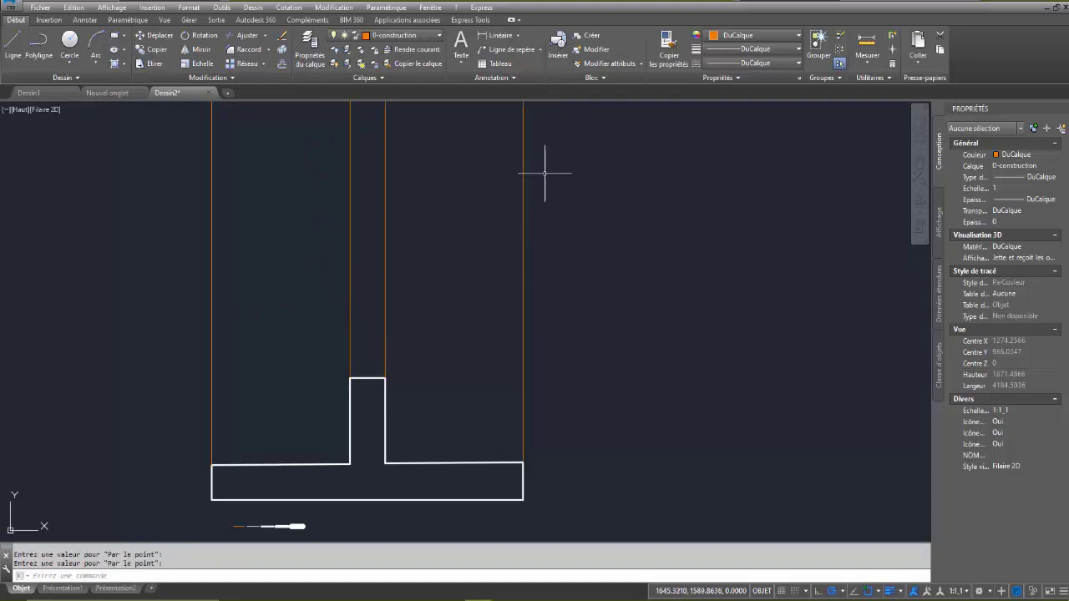
# - Draw a horizontal polyline across from the leftmost guide to the rightmost guide
pyautogui.moveTo(401, 293); pyautogui.dragTo(410, 323, button='middle')
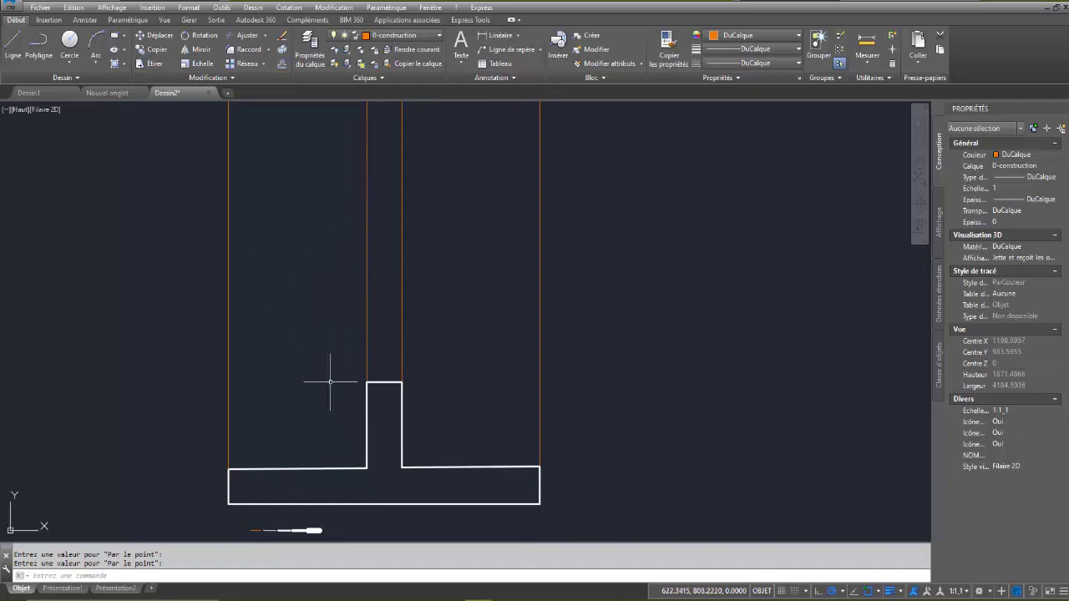
pyautogui.moveTo(441, 250); pyautogui.dragTo(437, 276, button='middle')
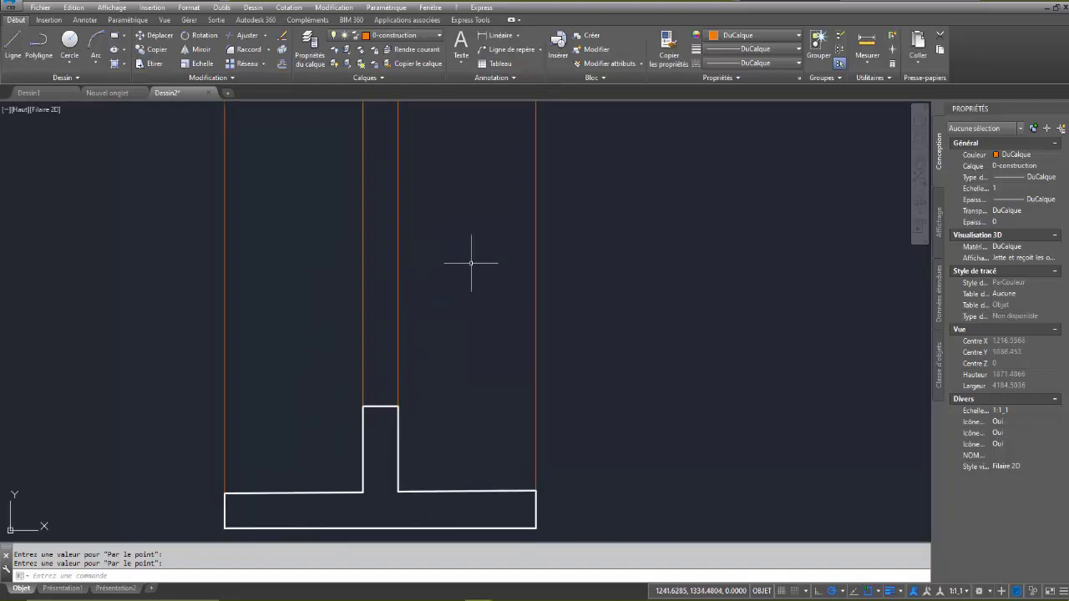
pyautogui.write('pl')
pyautogui.press('Return')
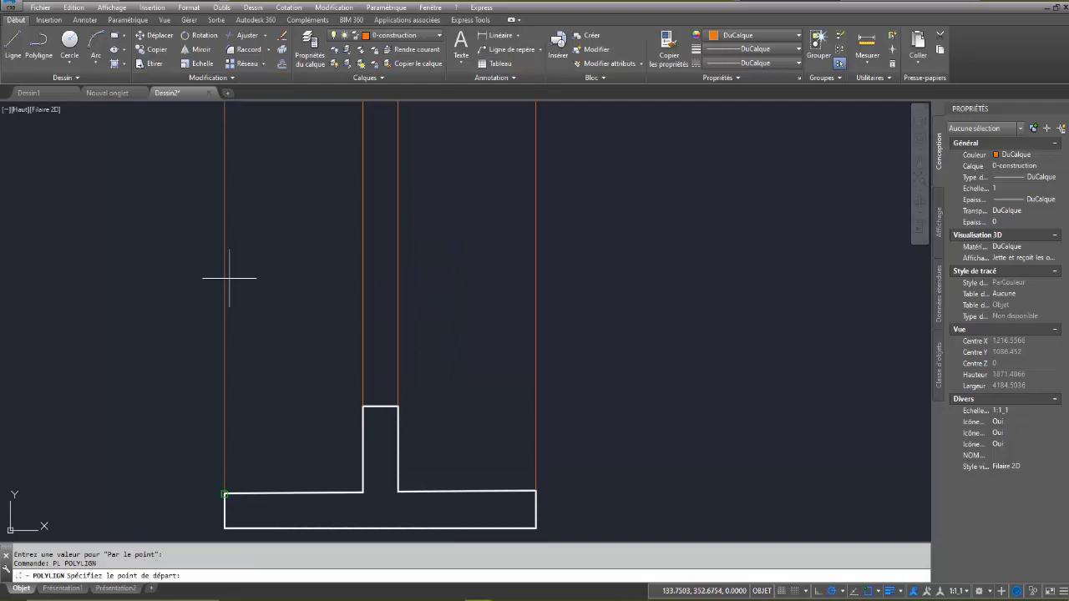
pyautogui.write('pro')
pyautogui.press('Return')
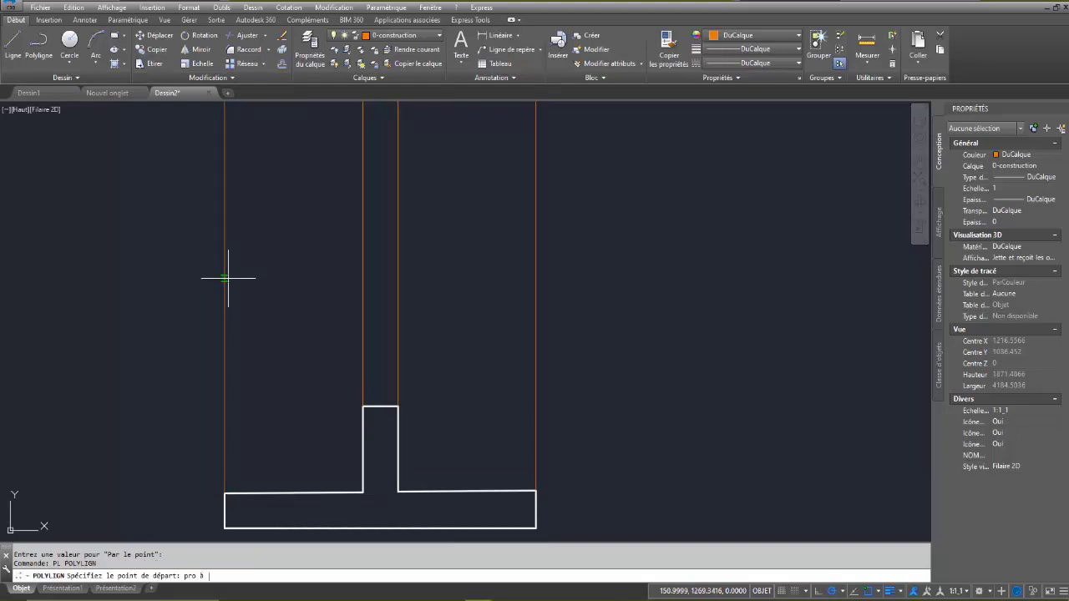
pyautogui.click(224, 270)
pyautogui.click(533, 270)
pyautogui.press('Return')
pyautogui.press('Escape')
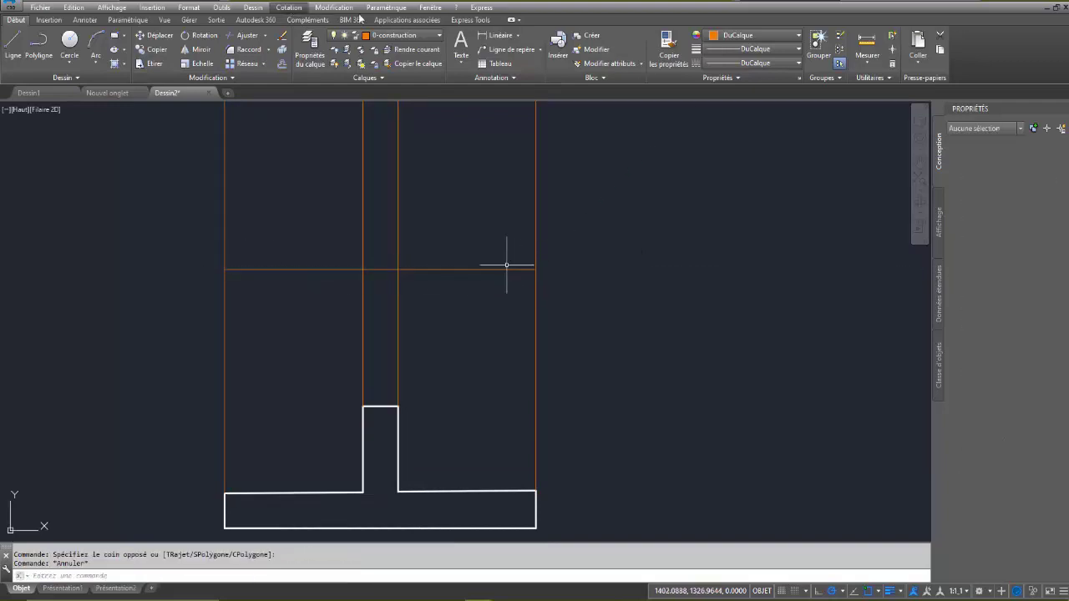
pyautogui.click(403, 37)
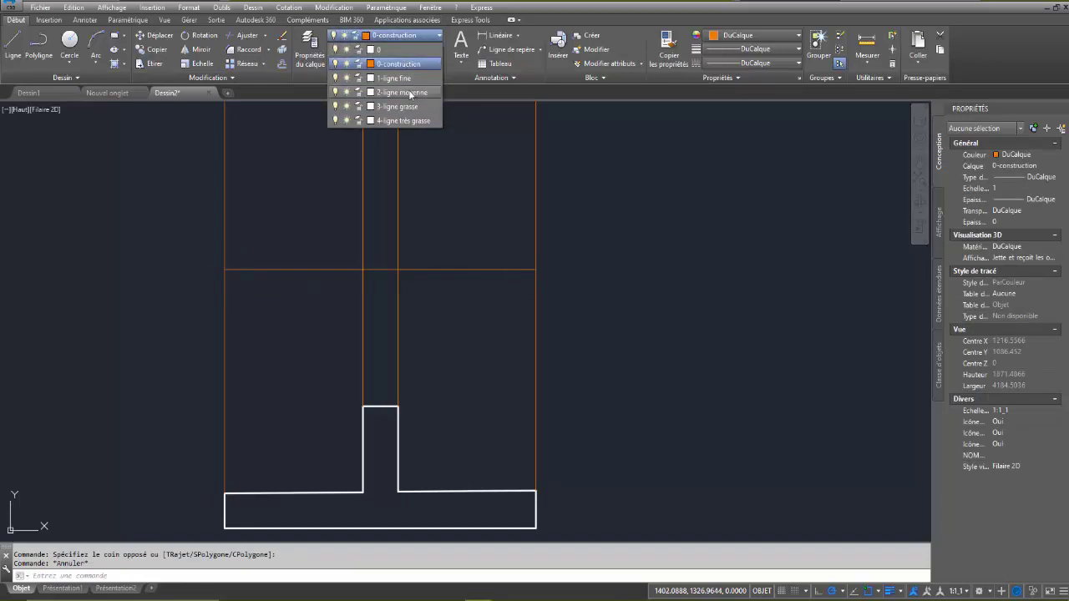
# - Make 2-ligne moyenne current and move the horizontal line onto that layer
pyautogui.click(400, 92)
pyautogui.press('Escape')
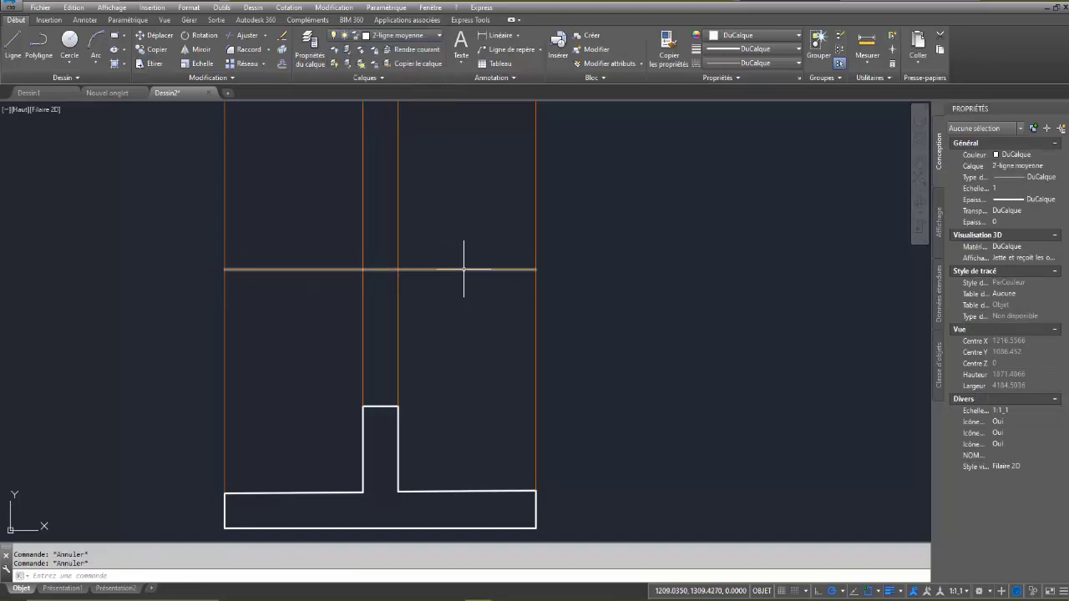
pyautogui.click(462, 269)
pyautogui.click(403, 35)
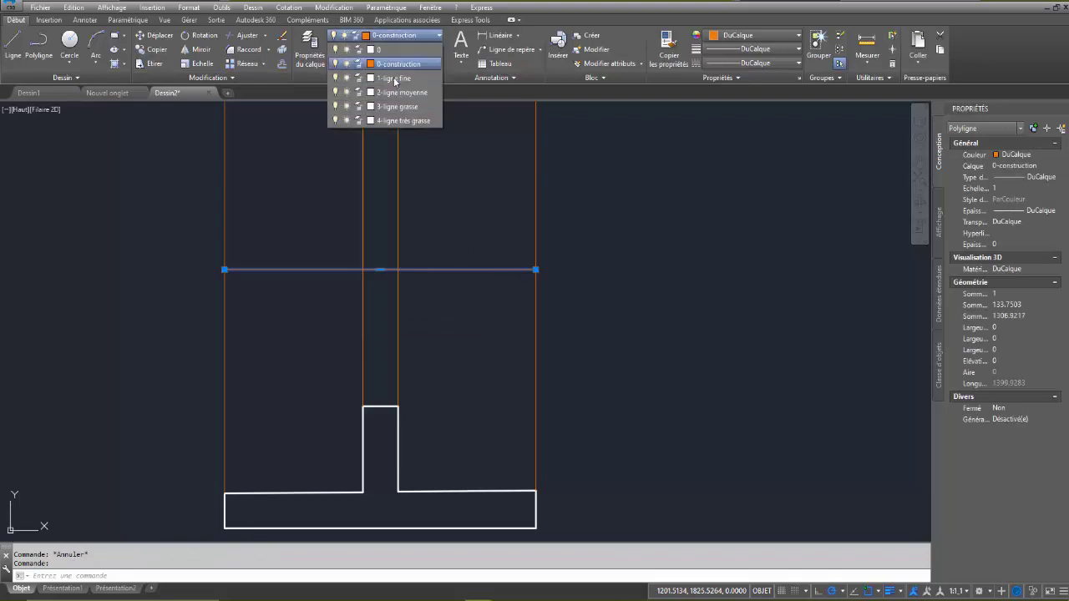
pyautogui.click(401, 92)
pyautogui.press('Escape')
# - Draw the top-view rectangle from the line's right end, 510 up and across to the left guide
pyautogui.write('pl')
pyautogui.press('Return')
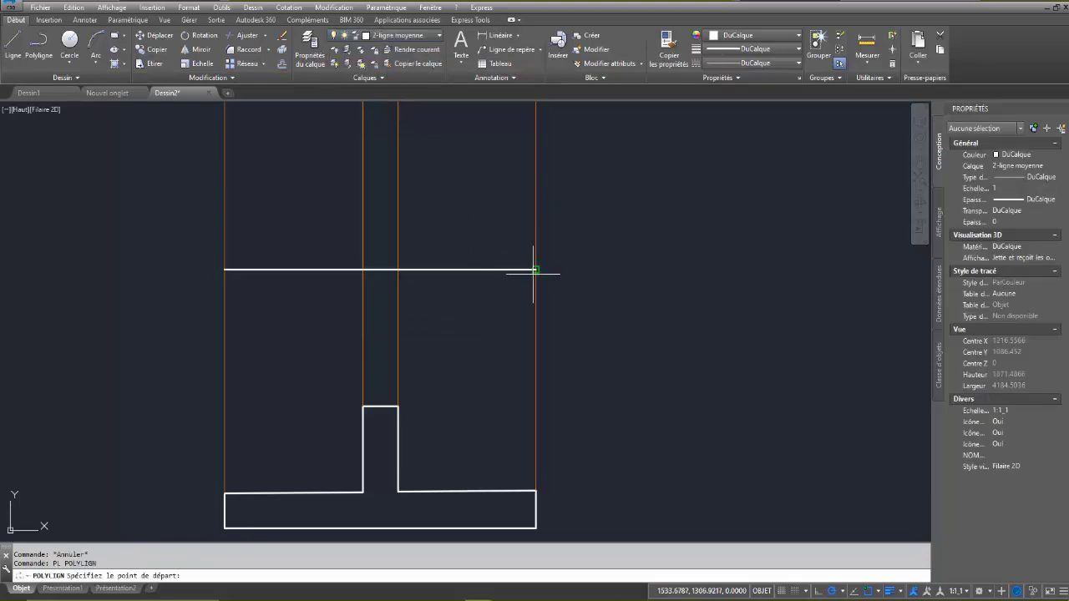
pyautogui.click(534, 270)
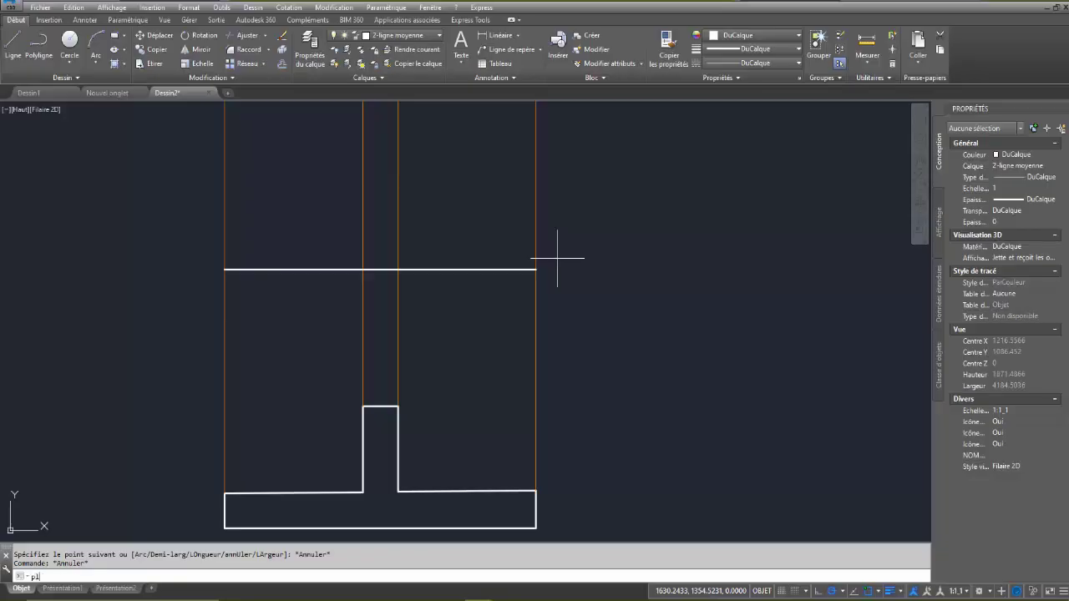
pyautogui.press('Return')
pyautogui.click(536, 269)
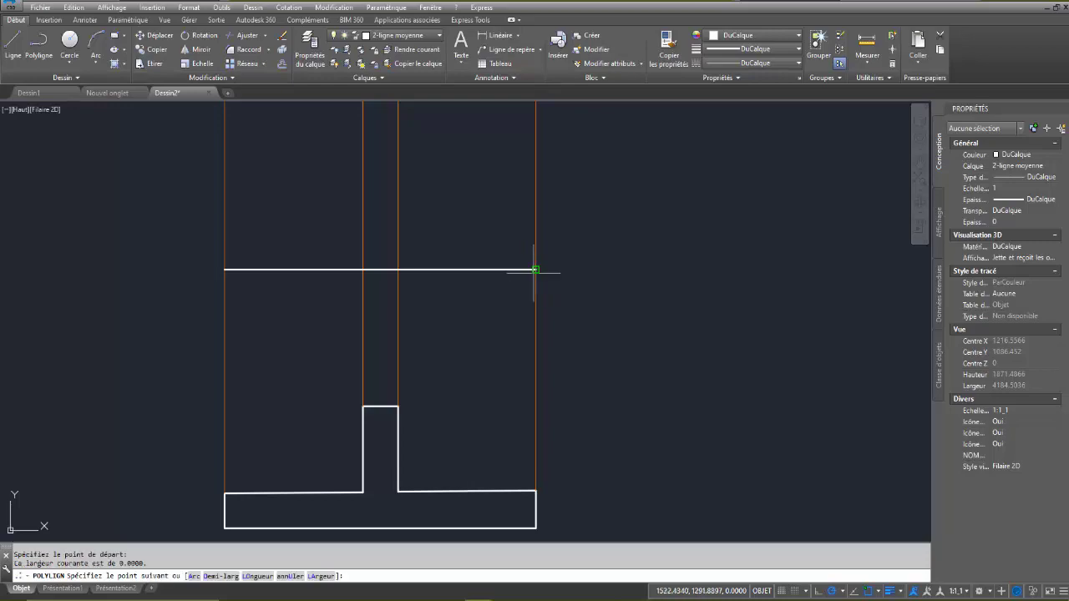
pyautogui.write('0')
pyautogui.press('Return')
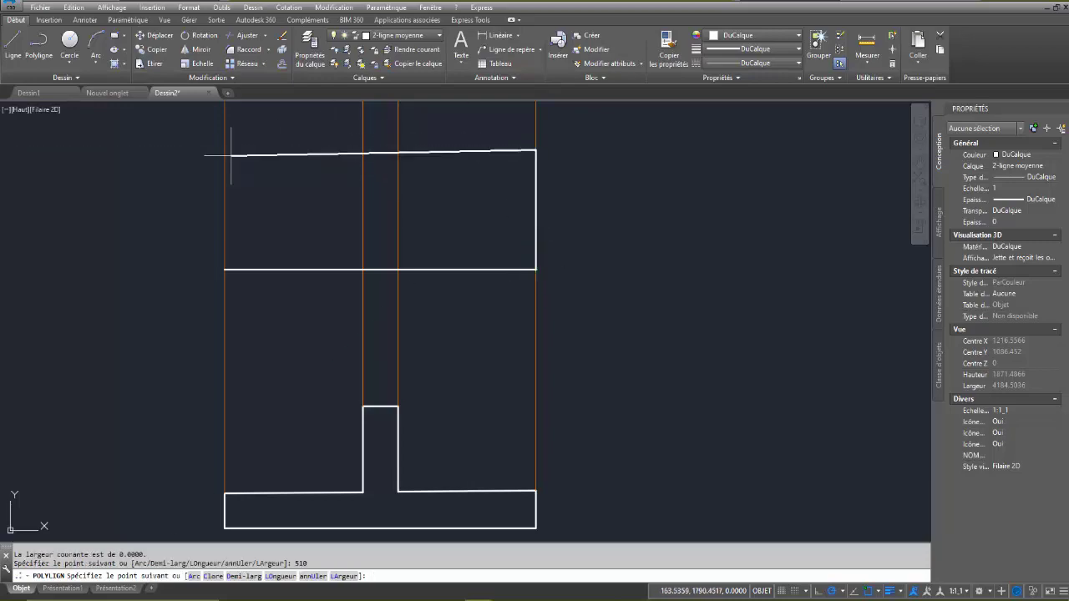
pyautogui.click(225, 151)
pyautogui.click(225, 269)
pyautogui.press('Escape')
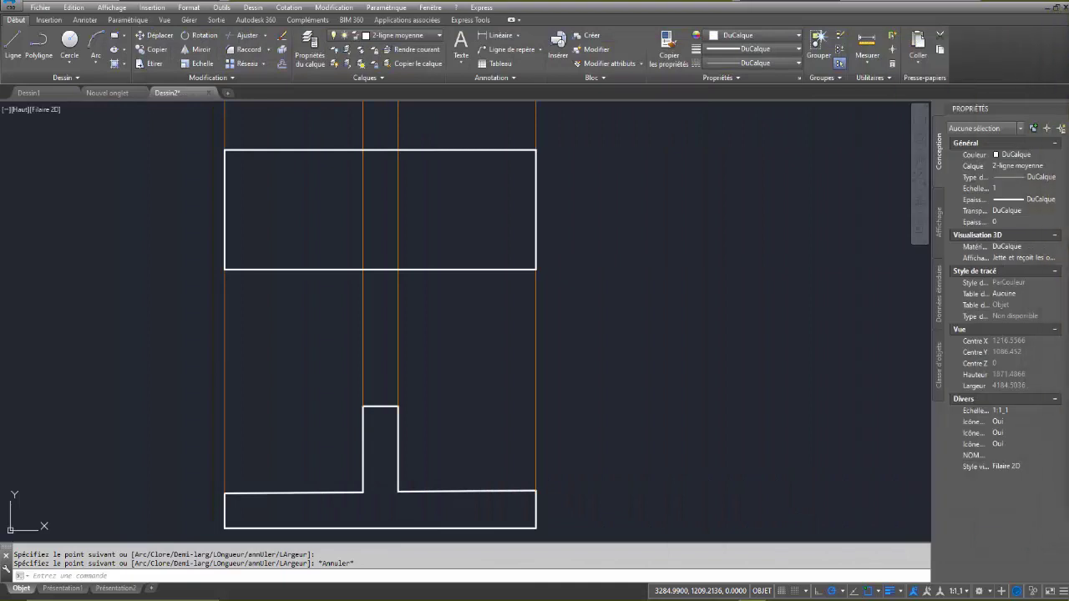
pyautogui.press('Escape')
# - Draw the top-left corner chamfer line, 110 in from the corner
pyautogui.write('l')
pyautogui.press('Return')
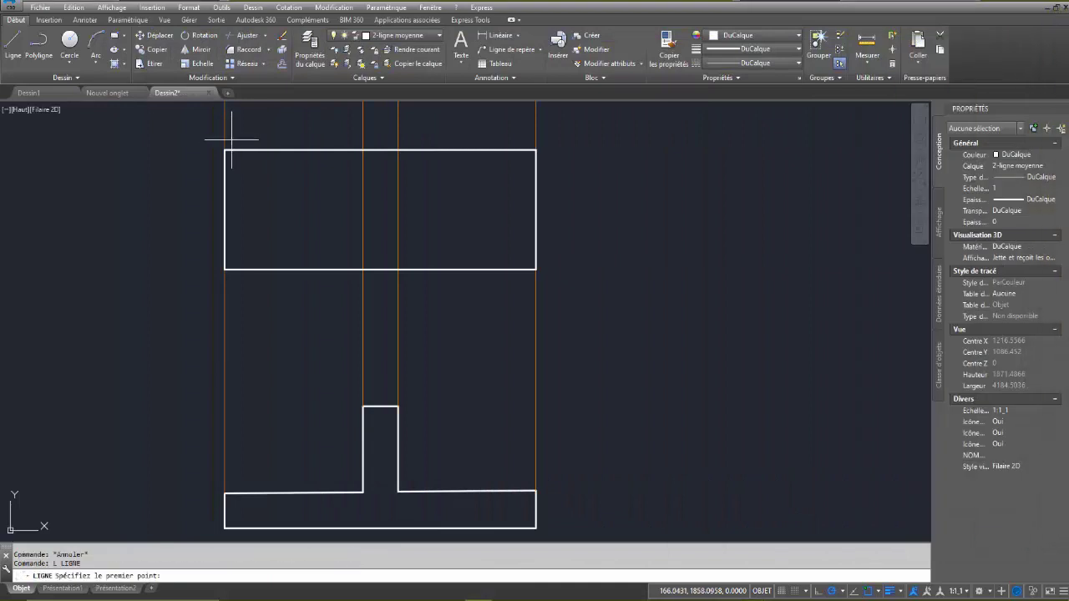
pyautogui.keyDown('shift'); pyautogui.rightClick(226, 148); pyautogui.keyUp('shift')
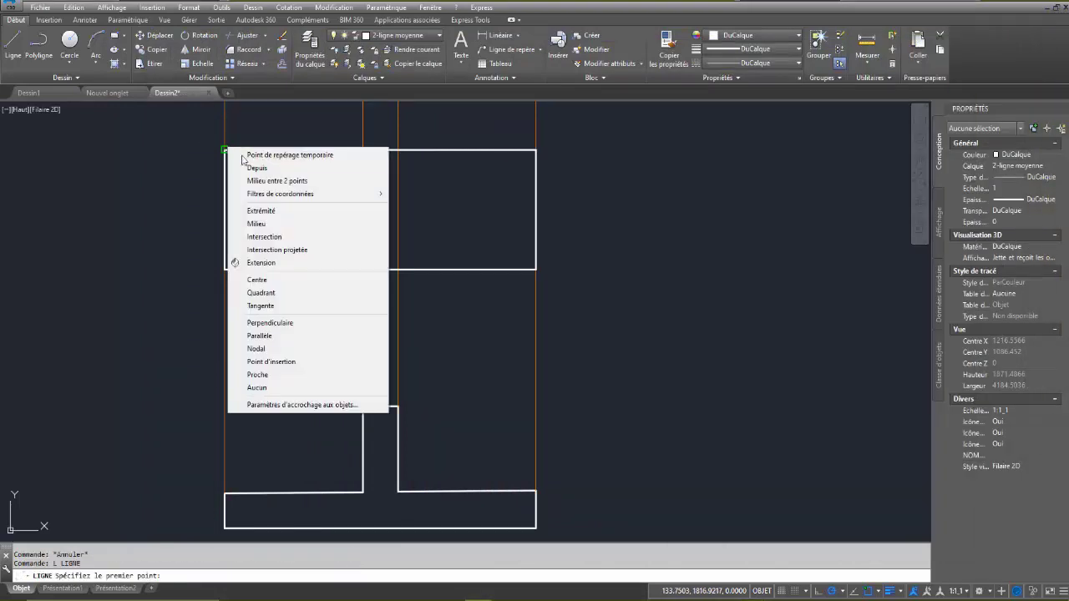
pyautogui.click(256, 168)
pyautogui.write('110')
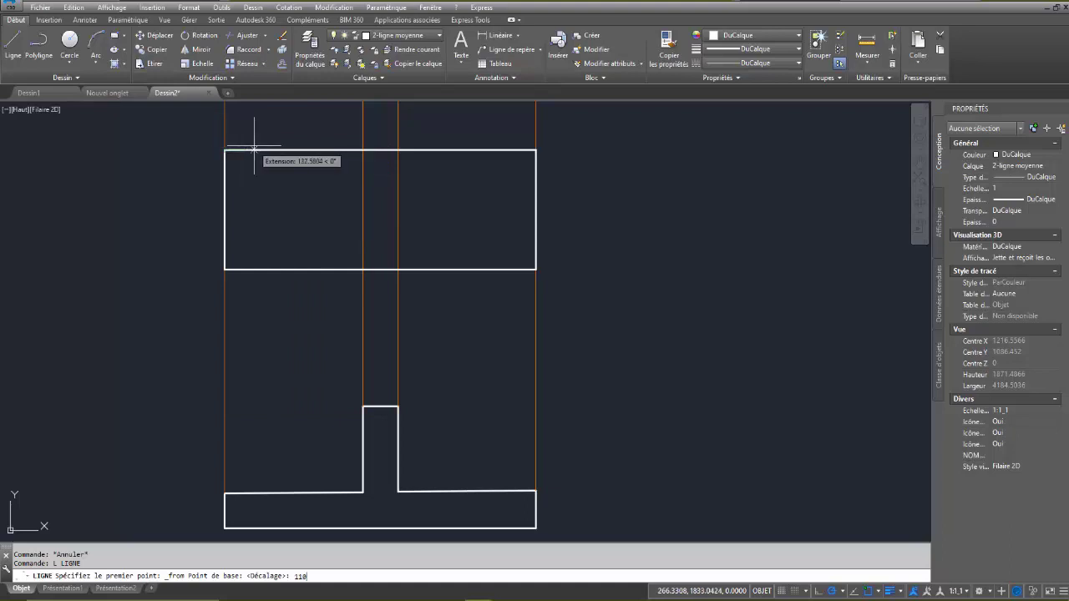
pyautogui.press('Return')
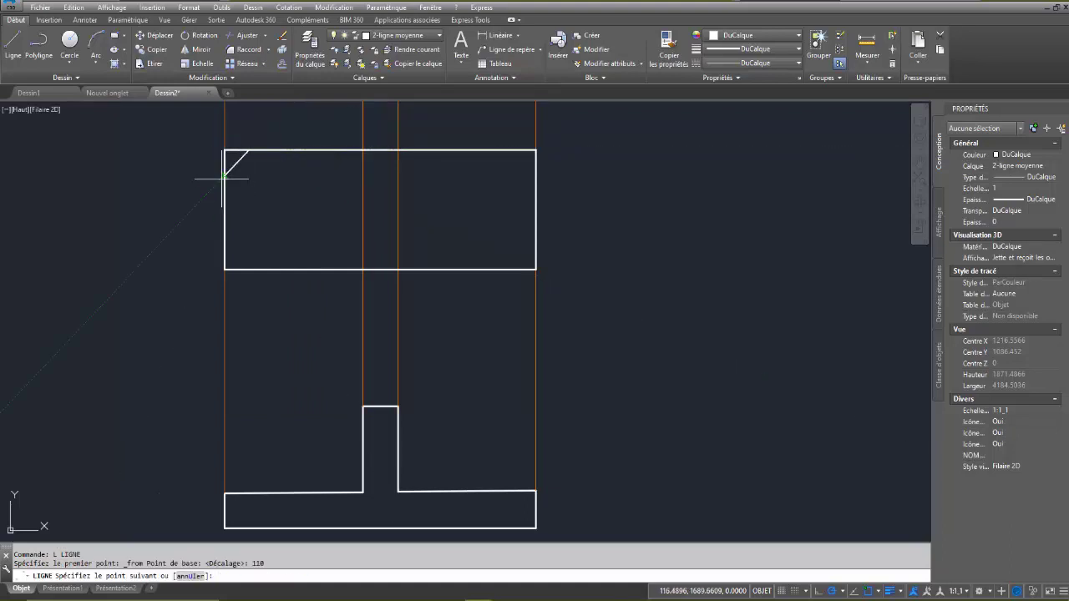
pyautogui.press('Escape')
pyautogui.press('Return')
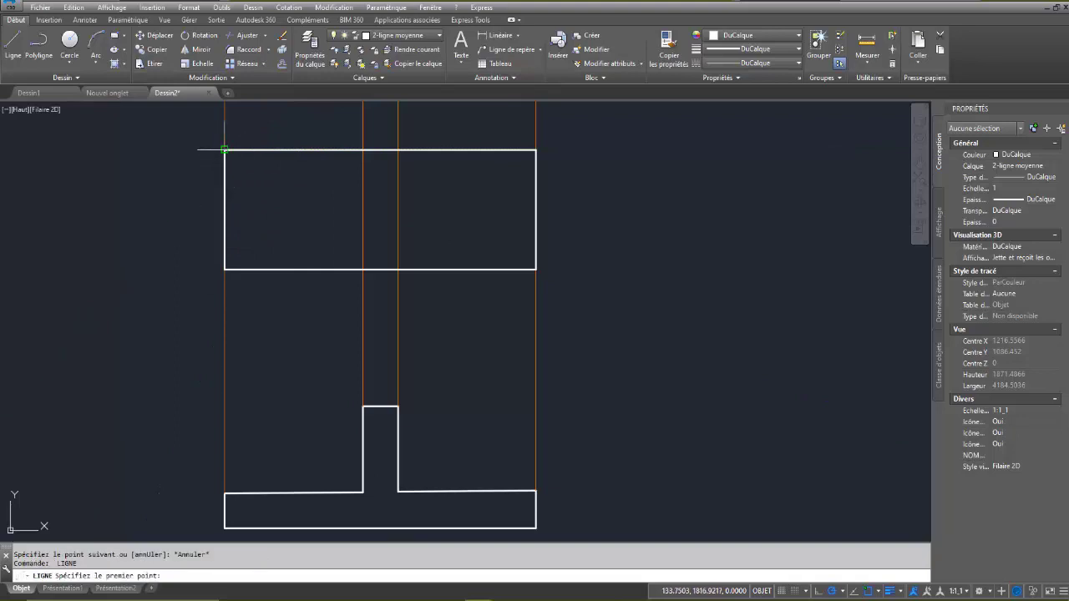
pyautogui.click(224, 150)
pyautogui.write('11')
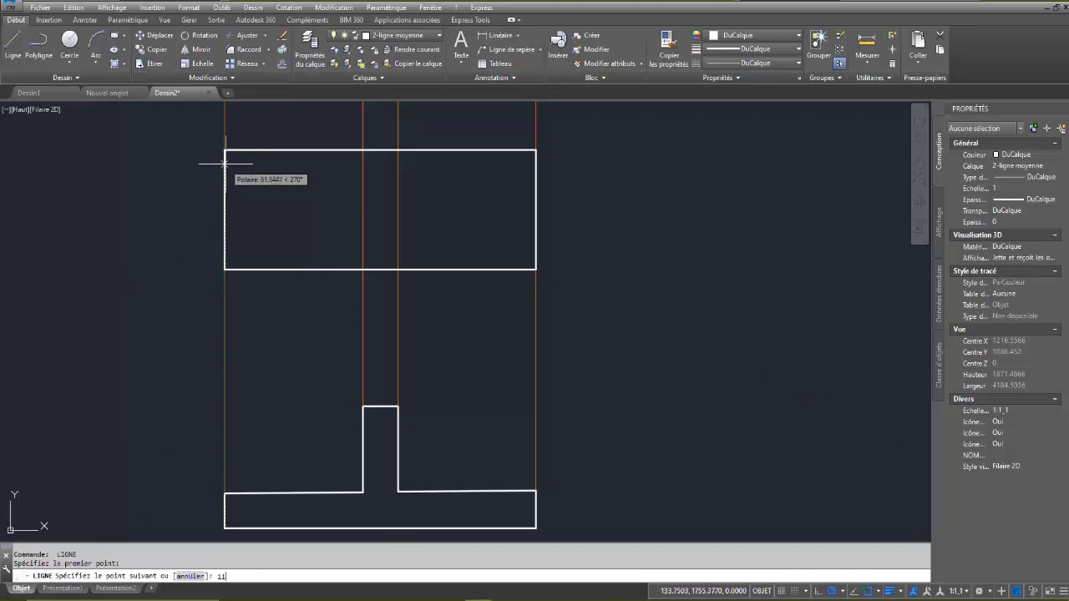
pyautogui.write('0')
pyautogui.press('Return')
pyautogui.click(223, 175)
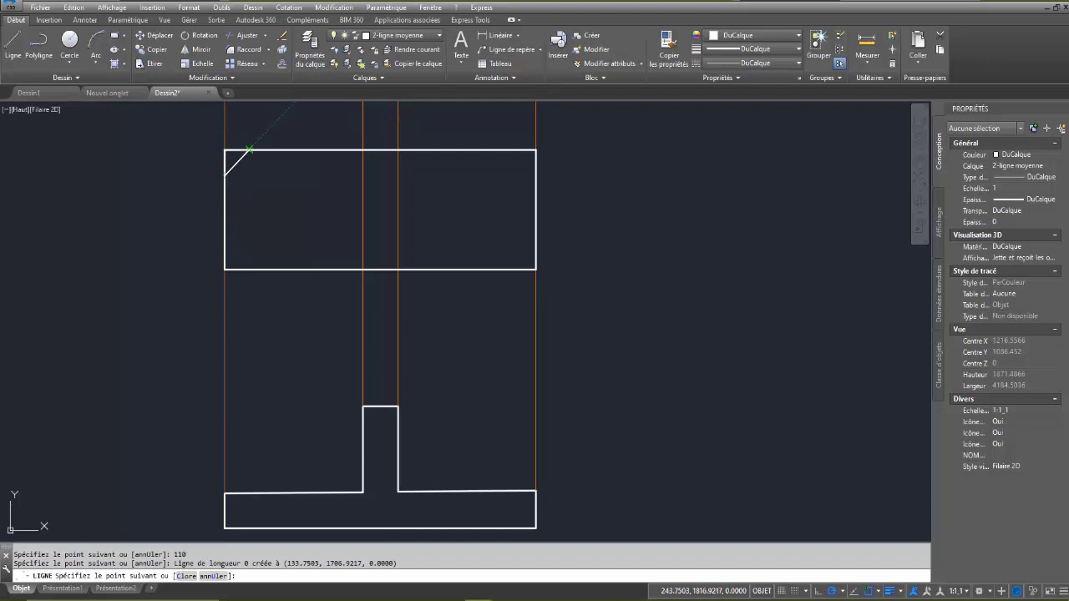
pyautogui.press('Escape')
pyautogui.press('Escape')
pyautogui.write('pl')
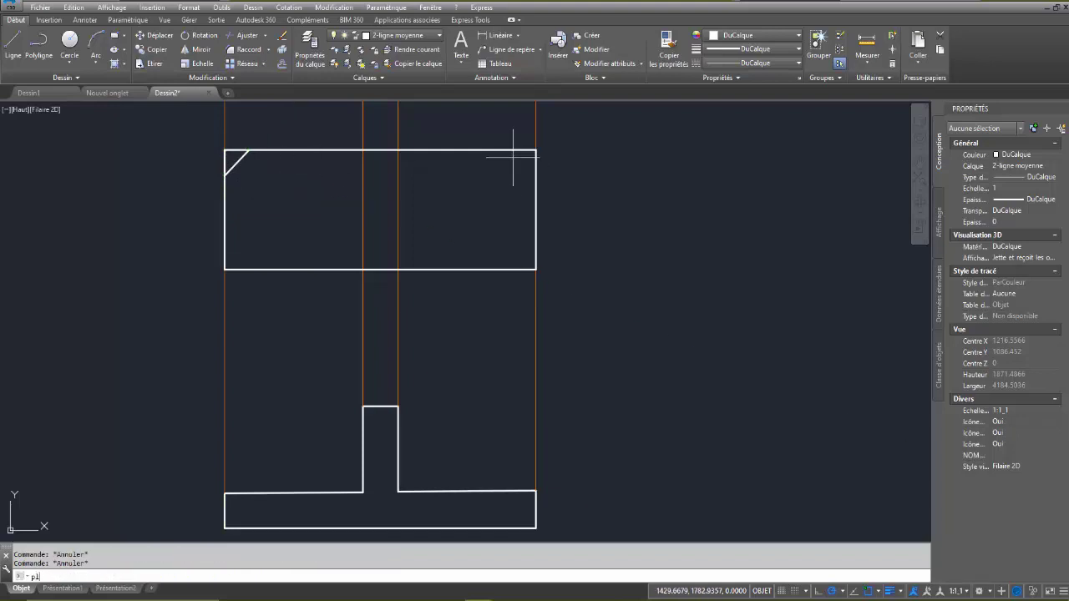
# - Draw the top-right chamfer with both ends offset 110 from the corner
pyautogui.press('Return')
pyautogui.keyDown('shift'); pyautogui.rightClick(545, 155); pyautogui.keyUp('shift')
pyautogui.click(577, 176)
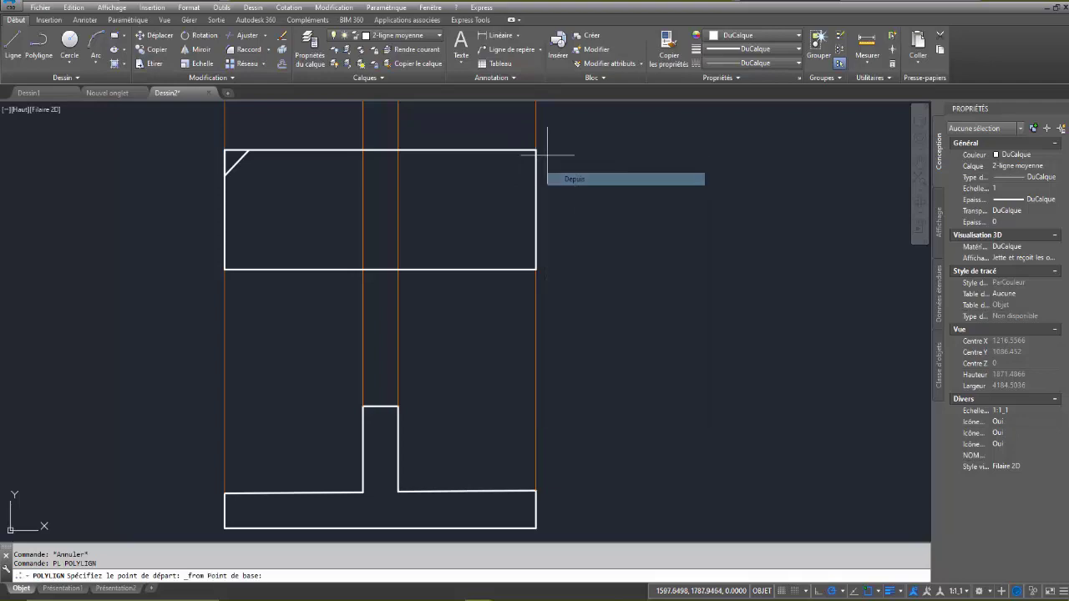
pyautogui.click(536, 151)
pyautogui.write('0')
pyautogui.press('Return')
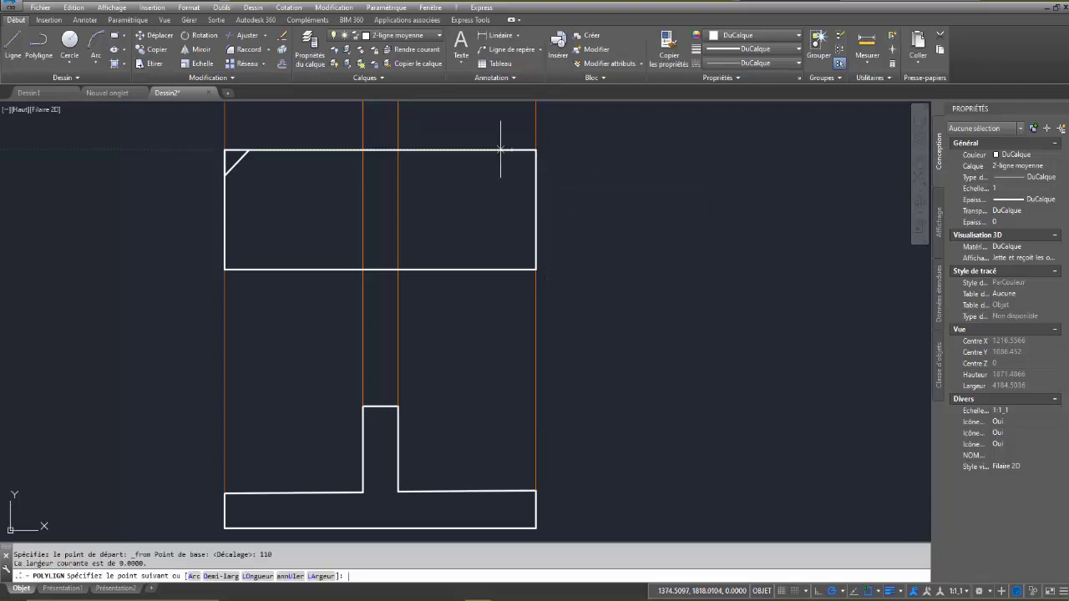
pyautogui.keyDown('shift'); pyautogui.rightClick(536, 148); pyautogui.keyUp('shift')
pyautogui.click(583, 173)
pyautogui.click(536, 150)
pyautogui.write('11')
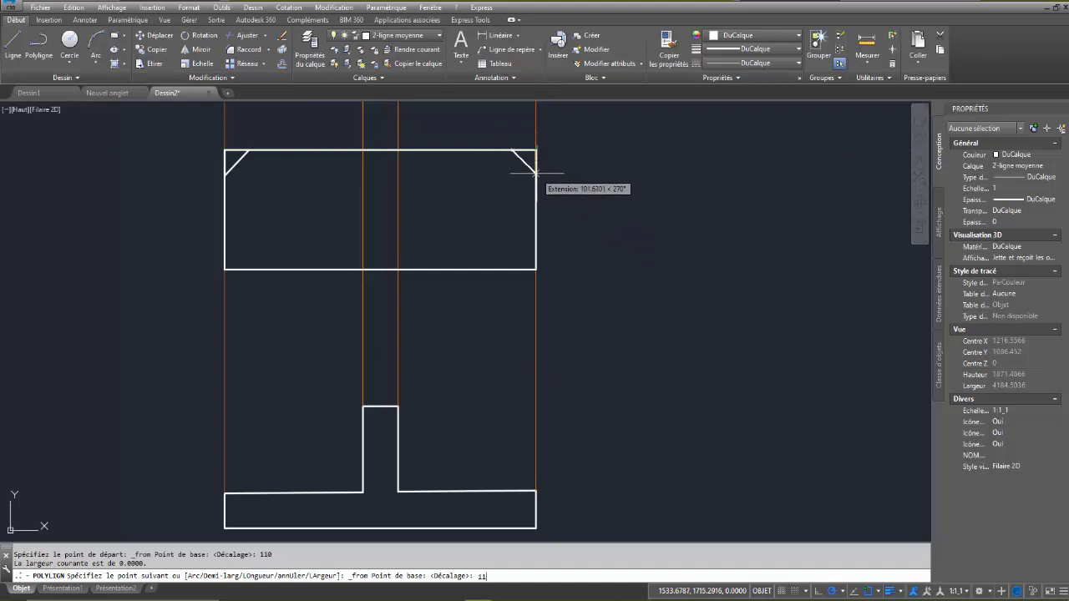
pyautogui.write('0')
pyautogui.press('Return')
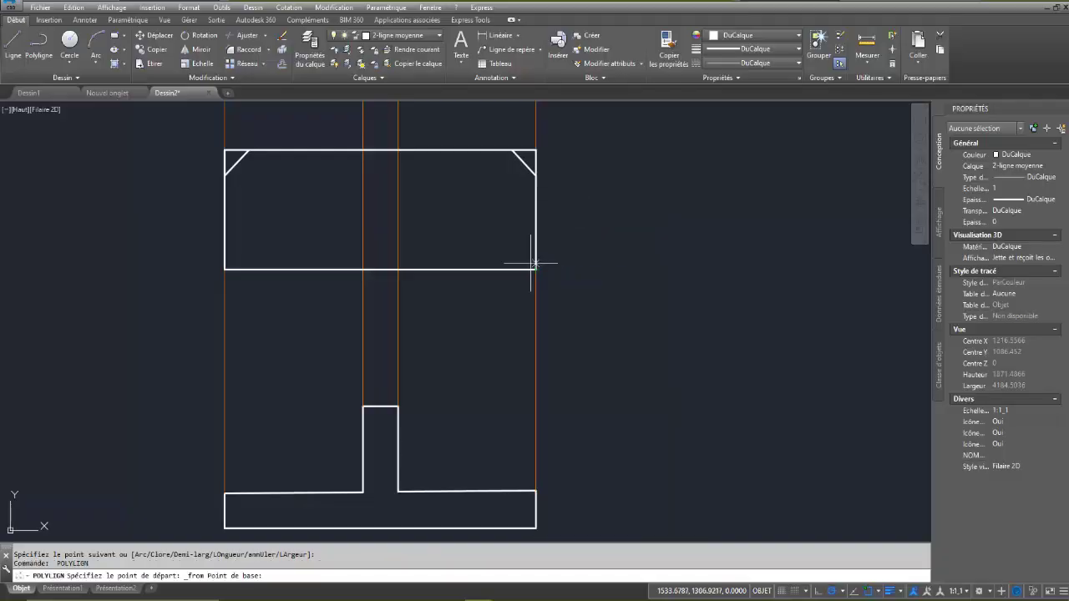
# - Draw the bottom-right chamfer, offset 110 from its corner
pyautogui.click(536, 269)
pyautogui.write('110')
pyautogui.press('Return')
pyautogui.keyDown('shift'); pyautogui.rightClick(520, 250); pyautogui.keyUp('shift')
pyautogui.click(536, 269)
pyautogui.press('Return')
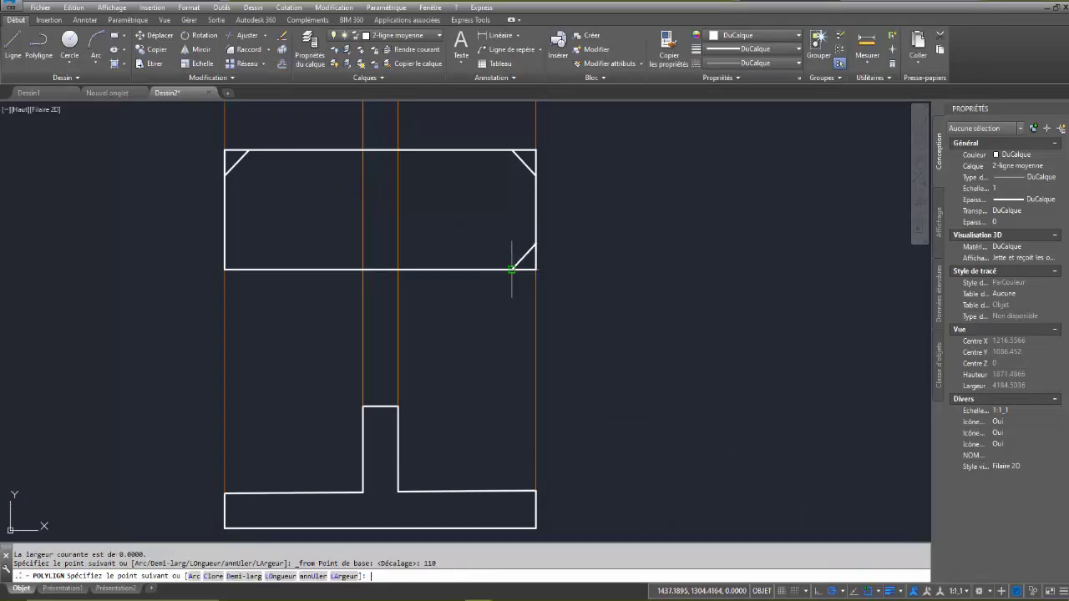
pyautogui.press('Return')
pyautogui.press('Return')
# - Draw the bottom-left chamfer, offset 110 from its corner
pyautogui.click(224, 269)
pyautogui.write('110')
pyautogui.press('Return')
pyautogui.keyDown('shift'); pyautogui.rightClick(226, 243); pyautogui.keyUp('shift')
pyautogui.click(259, 268)
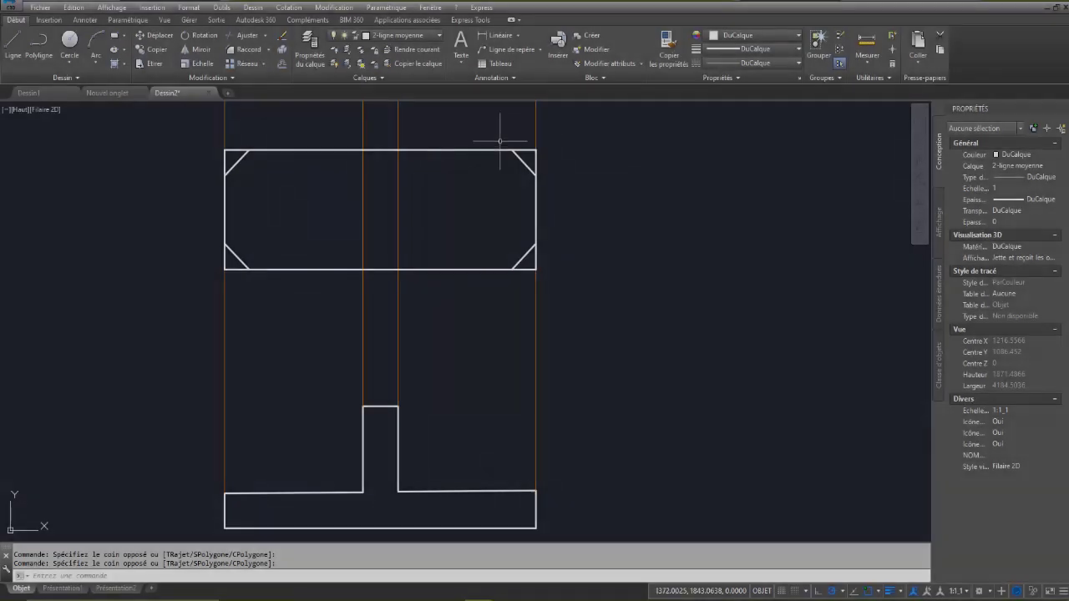
pyautogui.click(500, 141)
pyautogui.click(553, 157)
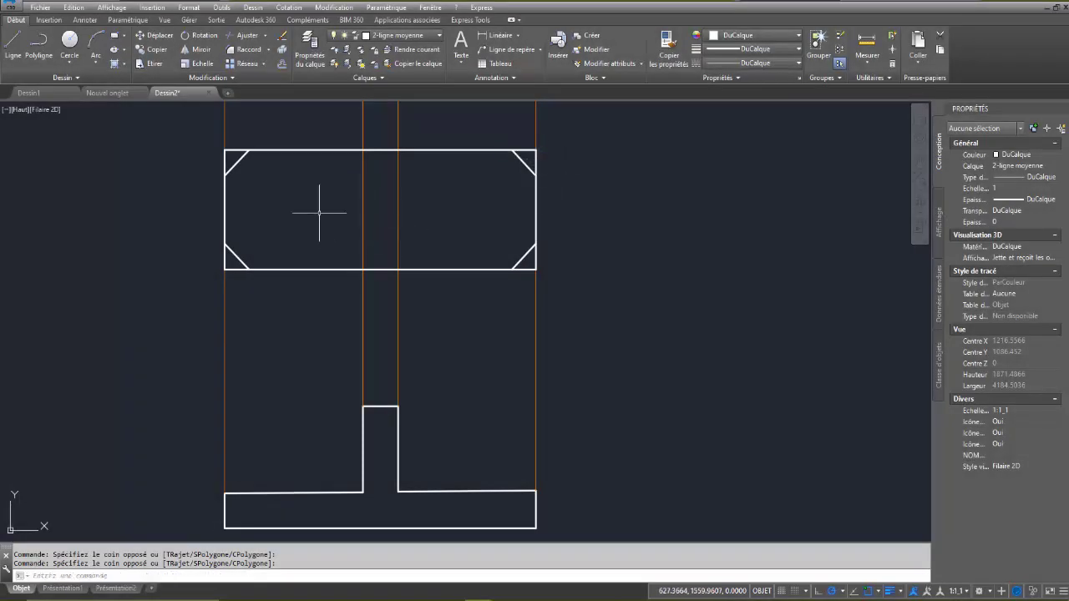
pyautogui.press('Escape')
pyautogui.press('Escape')
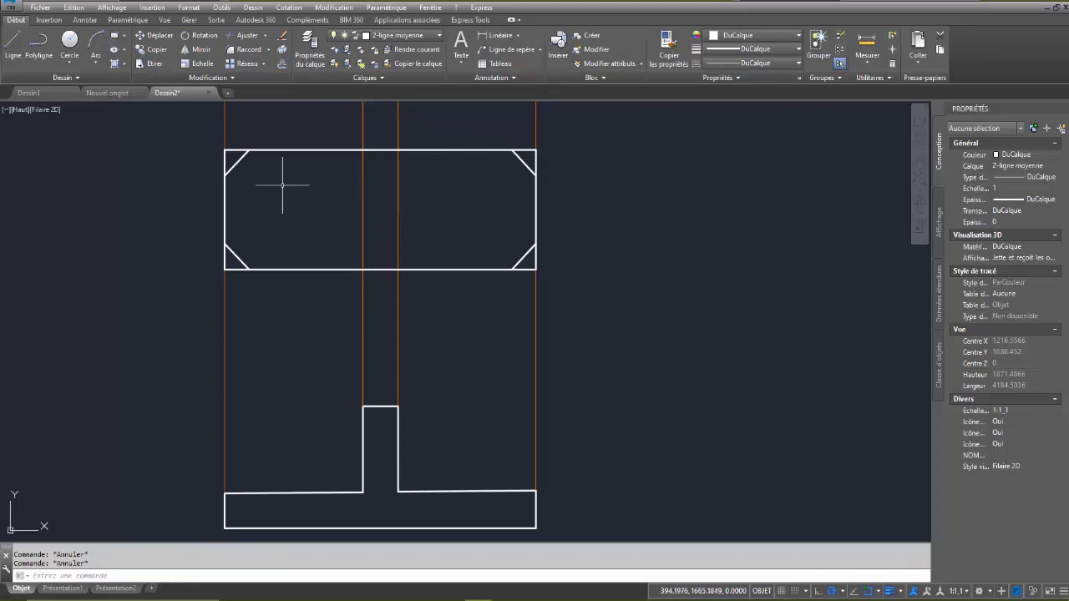
pyautogui.write('aj')
# - Try trimming the top view's chamfer corners, then abandon the trim
pyautogui.press('Return')
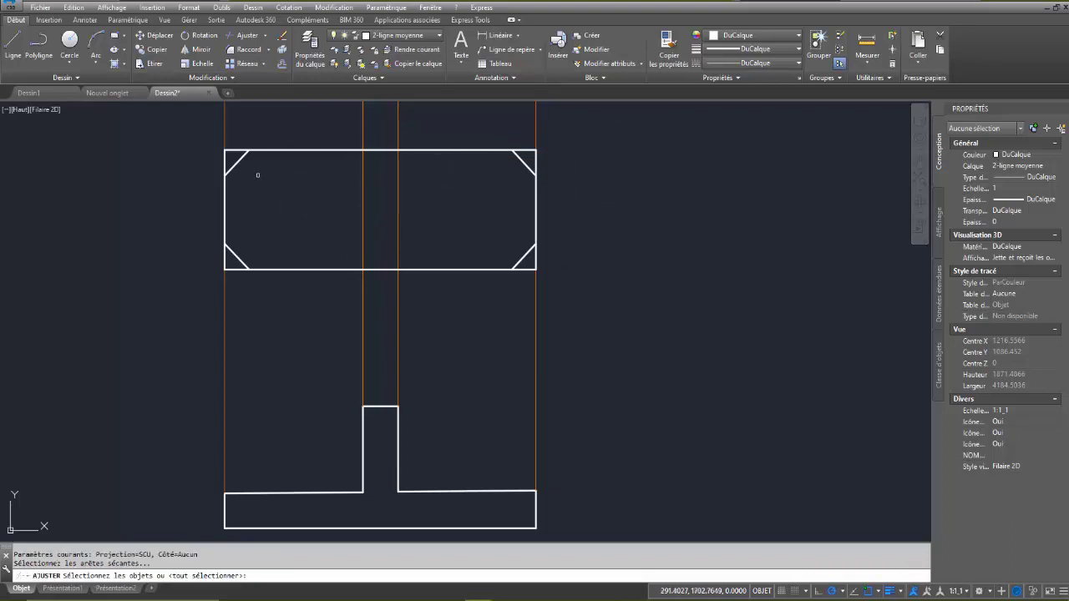
pyautogui.click(237, 163)
pyautogui.click(231, 252)
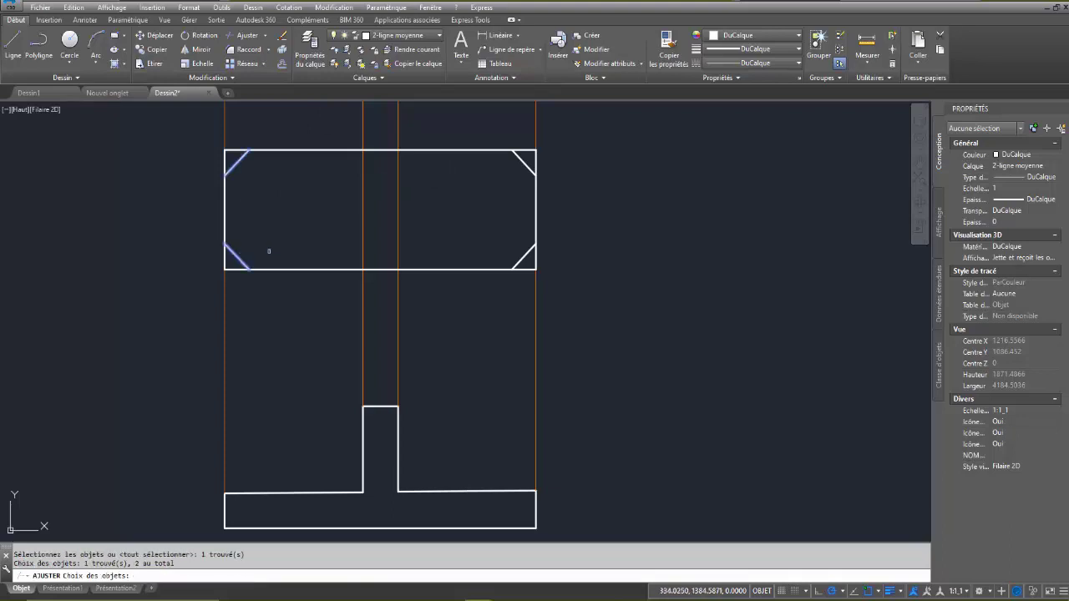
pyautogui.click(521, 258)
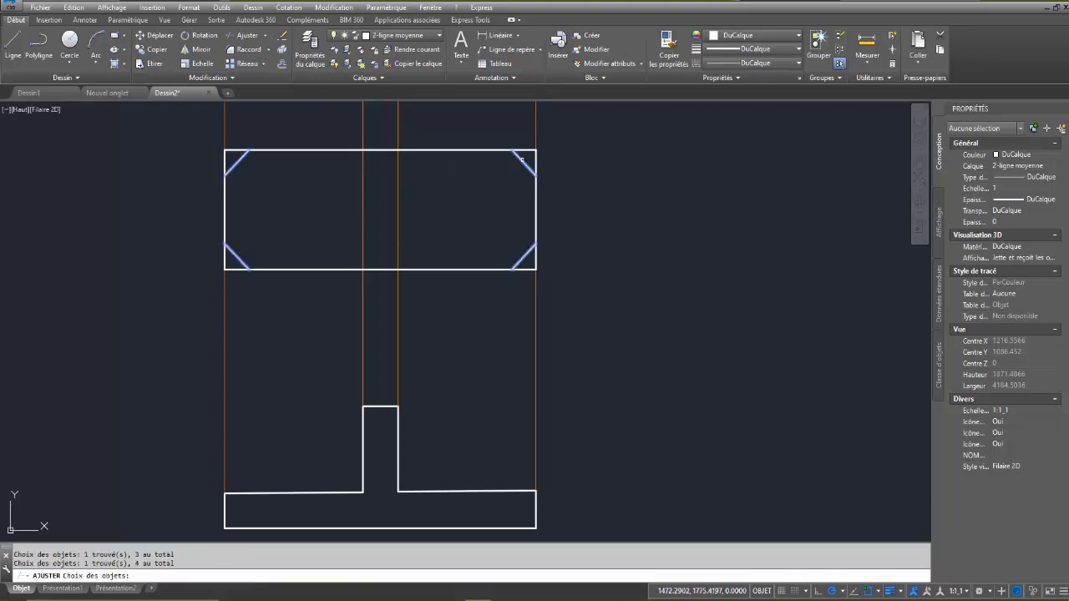
pyautogui.press('Return')
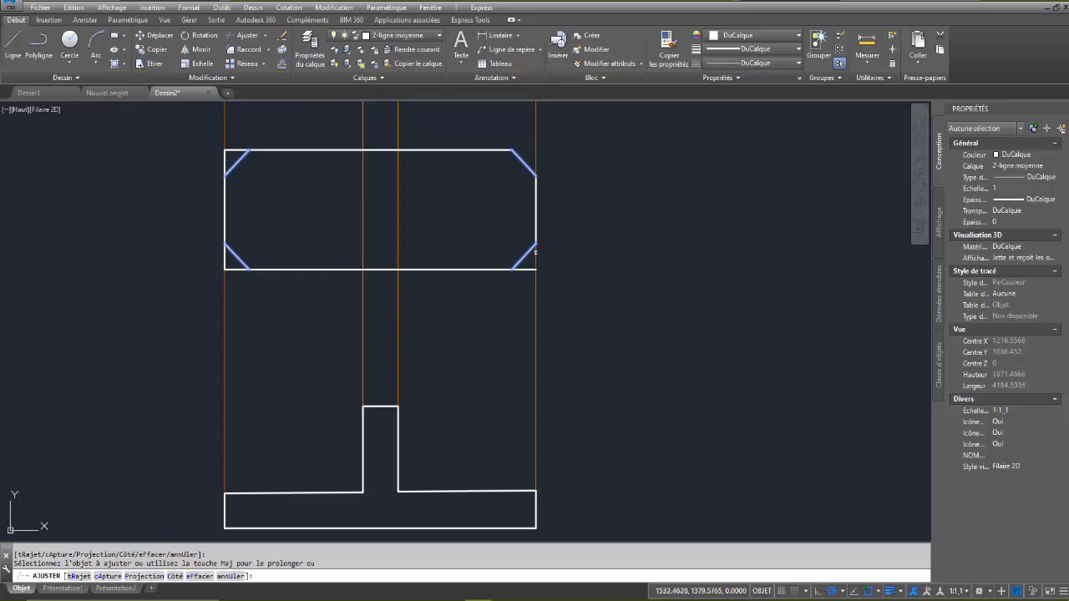
pyautogui.press('Return')
pyautogui.press('Return')
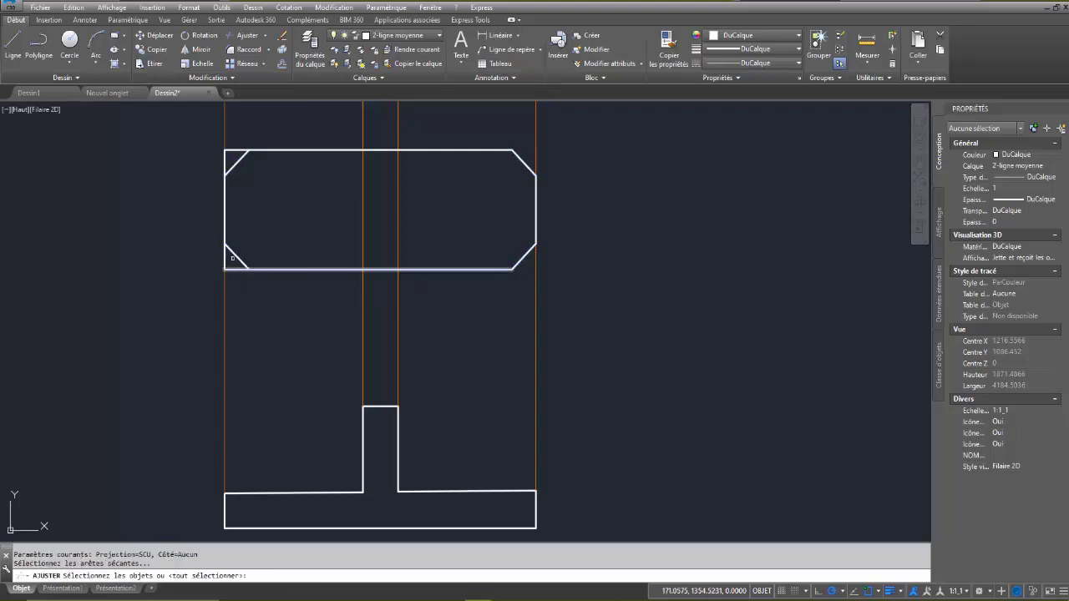
pyautogui.click(234, 253)
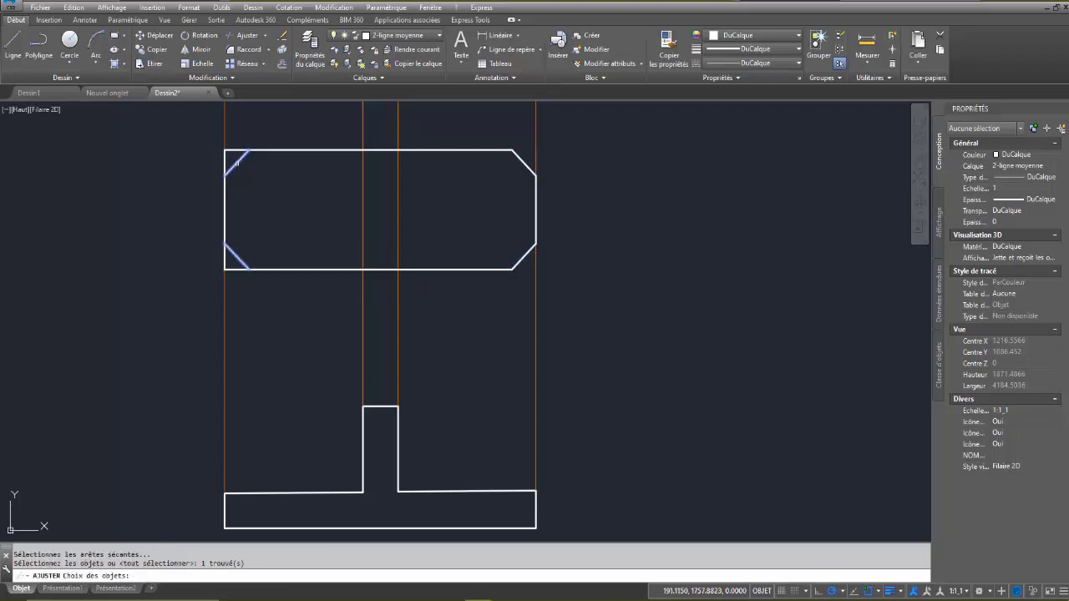
pyautogui.press('Return')
pyautogui.click(242, 150)
pyautogui.click(237, 244)
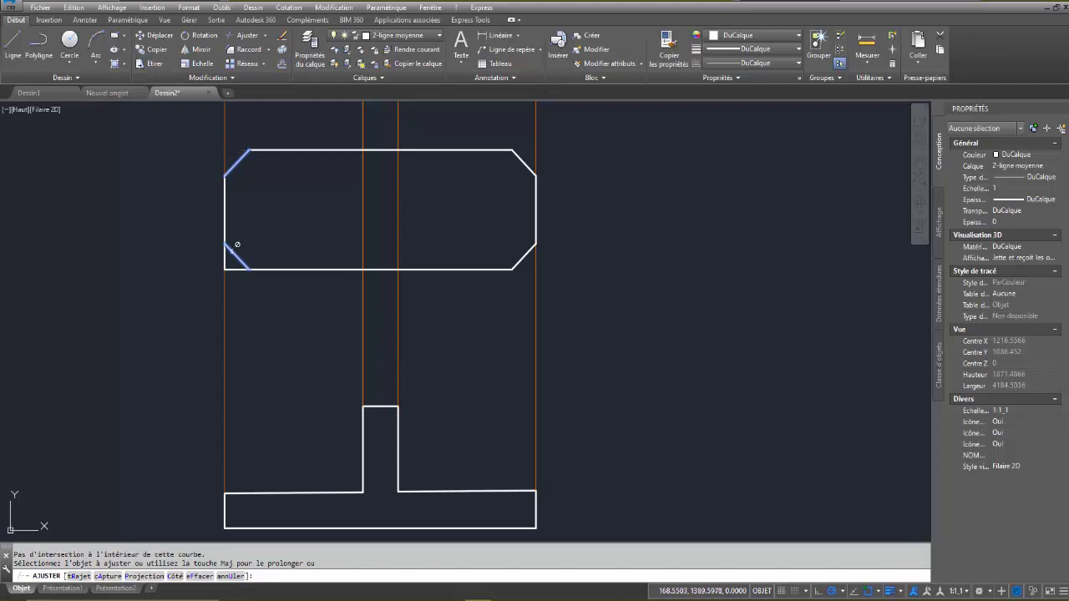
pyautogui.press('Escape')
pyautogui.press('Escape')
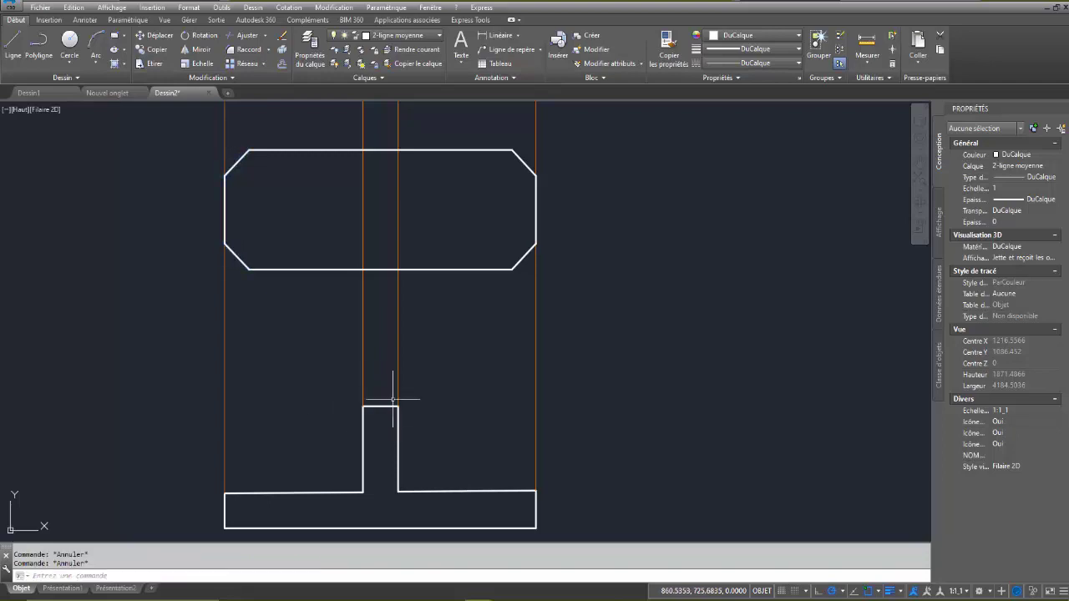
# - Draw two vertical lines across the top view over the orange construction lines
pyautogui.write('l')
pyautogui.press('Return')
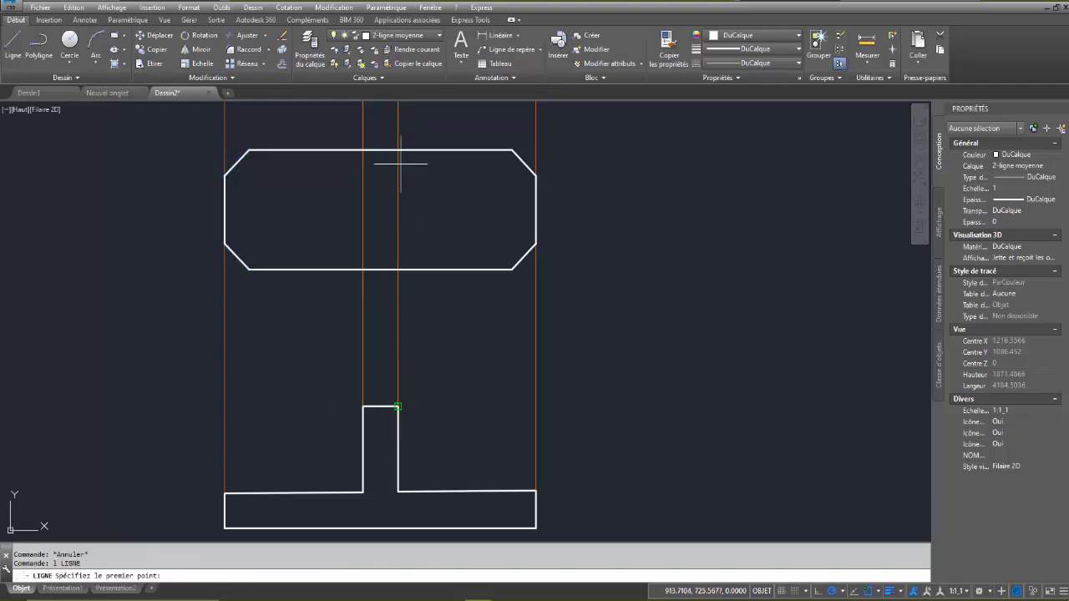
pyautogui.click(398, 150)
pyautogui.click(398, 270)
pyautogui.write('LIGNE')
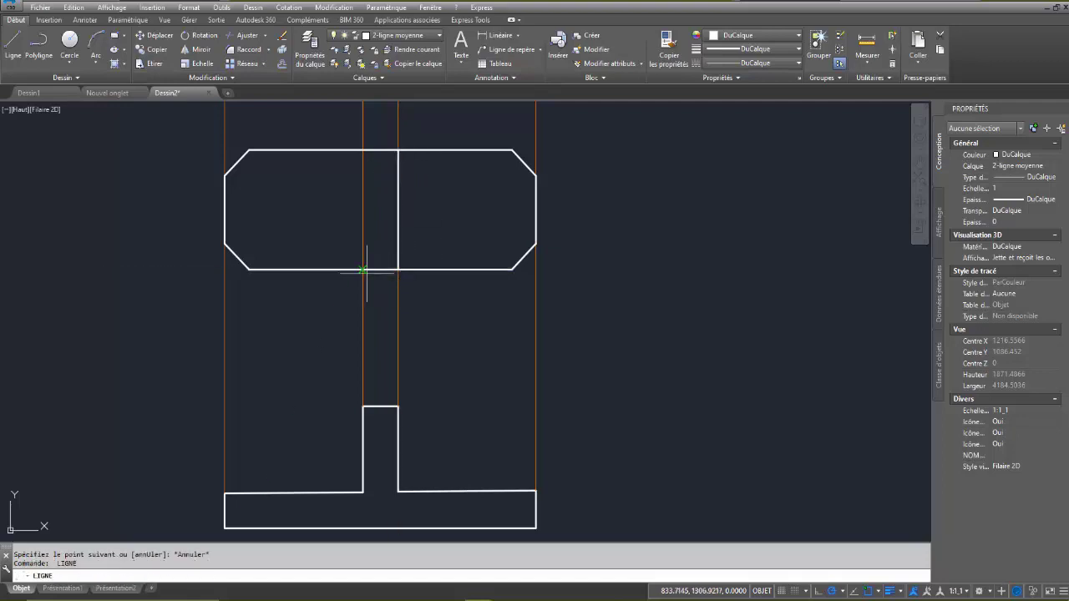
pyautogui.press('Return')
pyautogui.press('Return')
pyautogui.click(362, 270)
pyautogui.click(362, 148)
pyautogui.press('Escape')
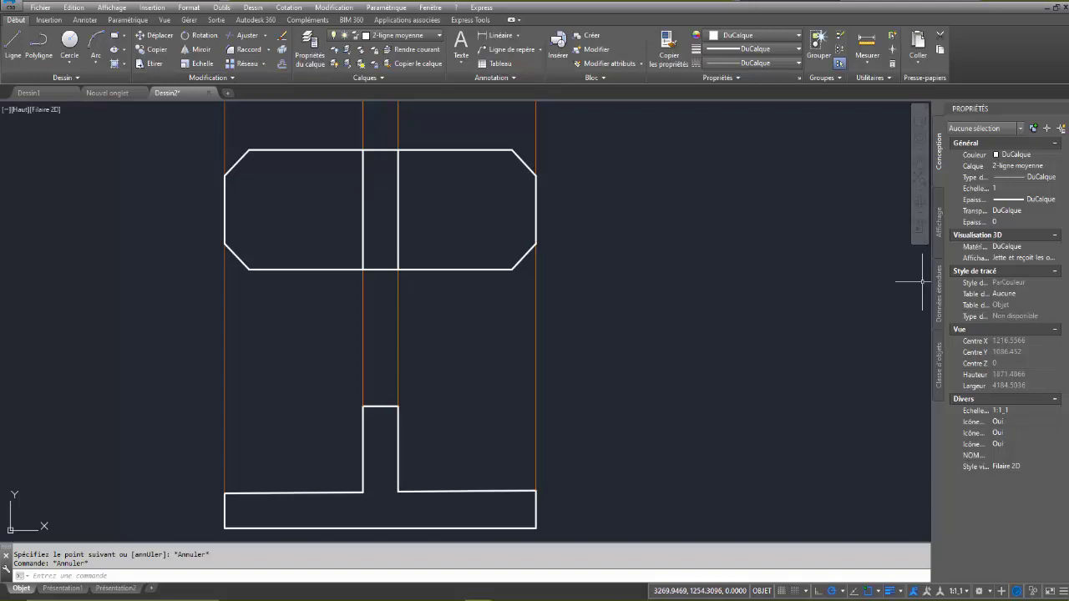
pyautogui.moveTo(1068, 19); pyautogui.dragTo(537, 50)
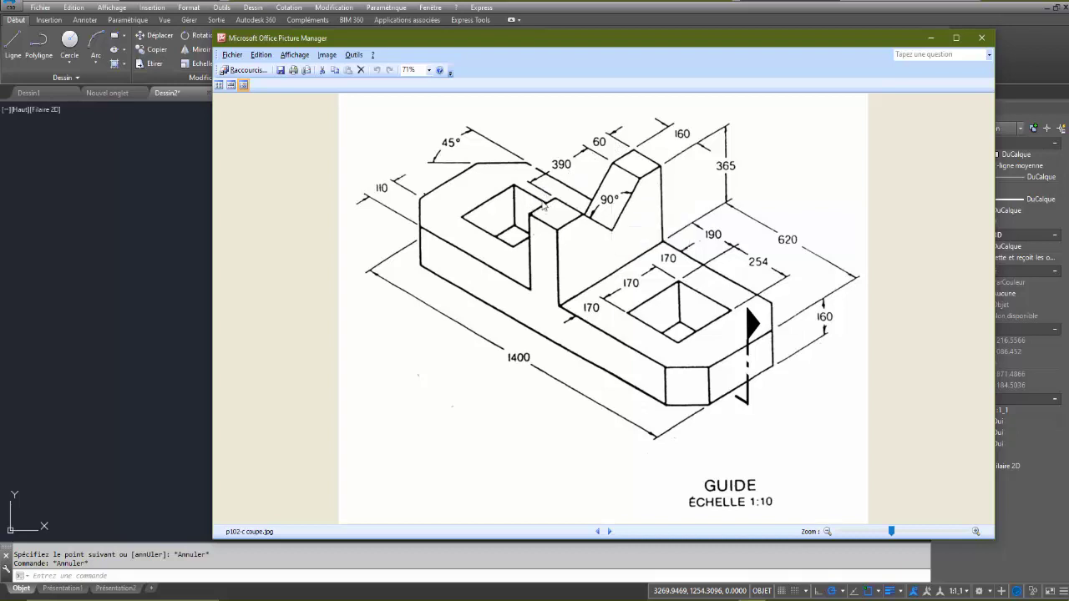
# - Slide the GUIDE reference picture back off-screen to reveal the AutoCAD drawing
pyautogui.moveTo(604, 41); pyautogui.dragTo(1068, 41)
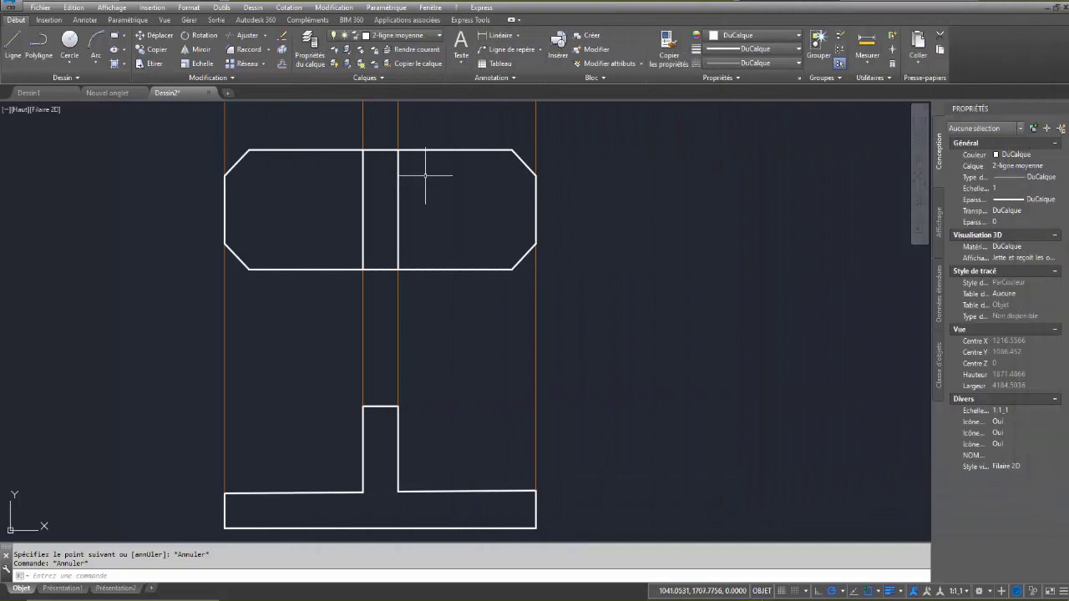
# - Draw the strip's cross lines using the From snap with offsets 60 and 390
pyautogui.write('l')
pyautogui.press('Return')
pyautogui.keyDown('shift'); pyautogui.rightClick(399, 154); pyautogui.keyUp('shift')
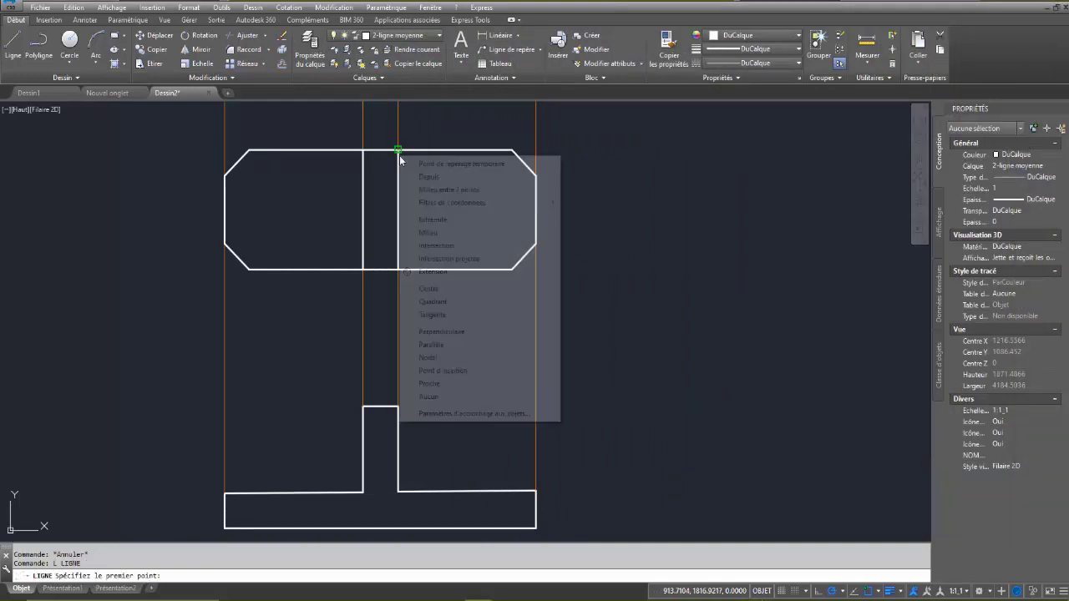
pyautogui.click(415, 174)
pyautogui.write('@')
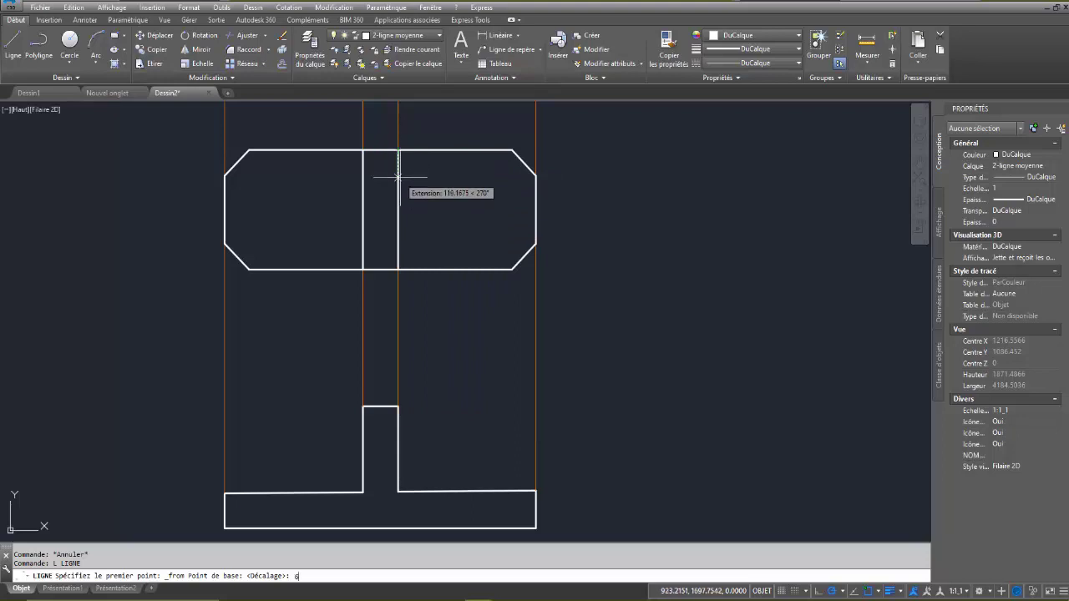
pyautogui.write('0')
pyautogui.press('Return')
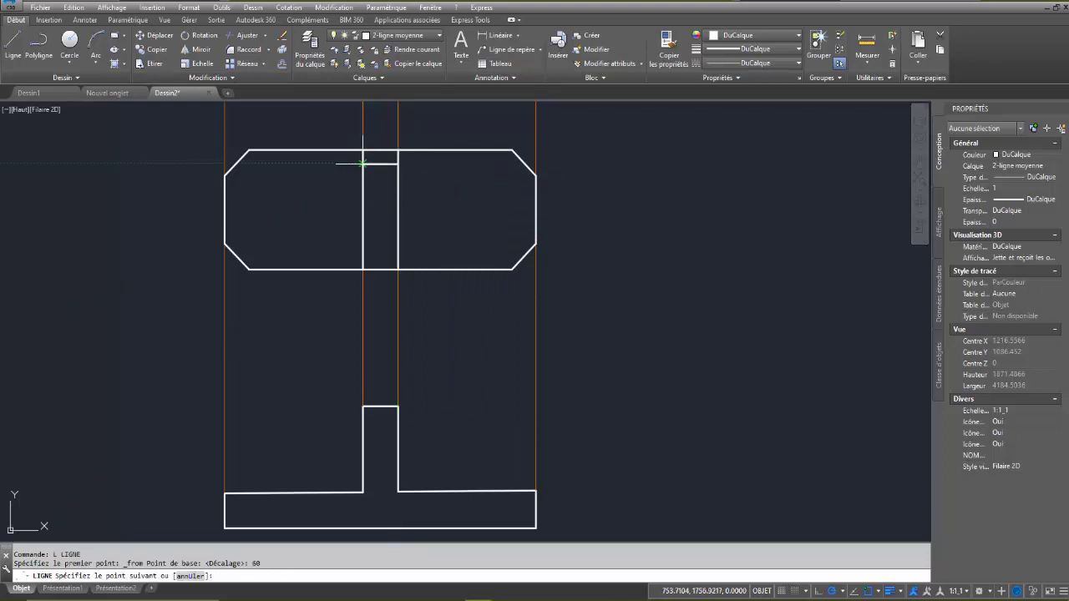
pyautogui.press('Escape')
pyautogui.press('Return')
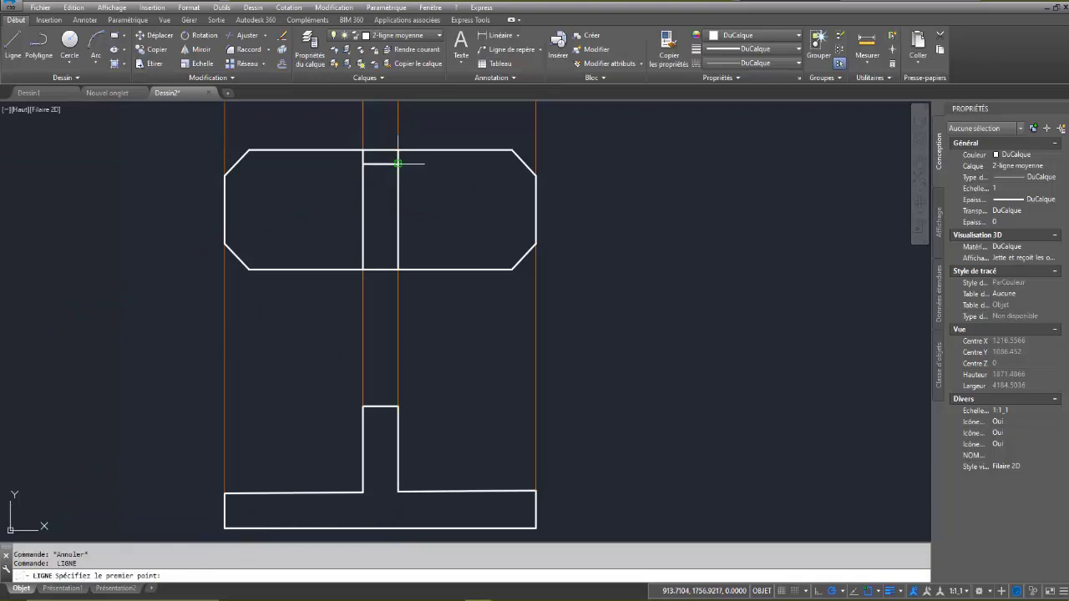
pyautogui.keyDown('shift'); pyautogui.rightClick(397, 164); pyautogui.keyUp('shift')
pyautogui.click(427, 184)
pyautogui.write('390')
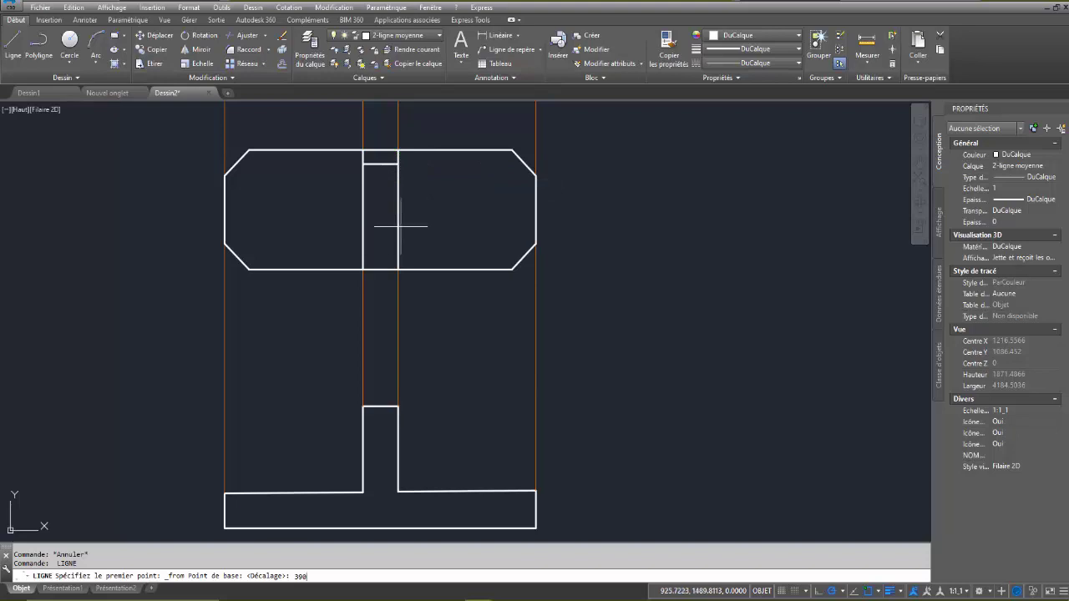
pyautogui.press('Return')
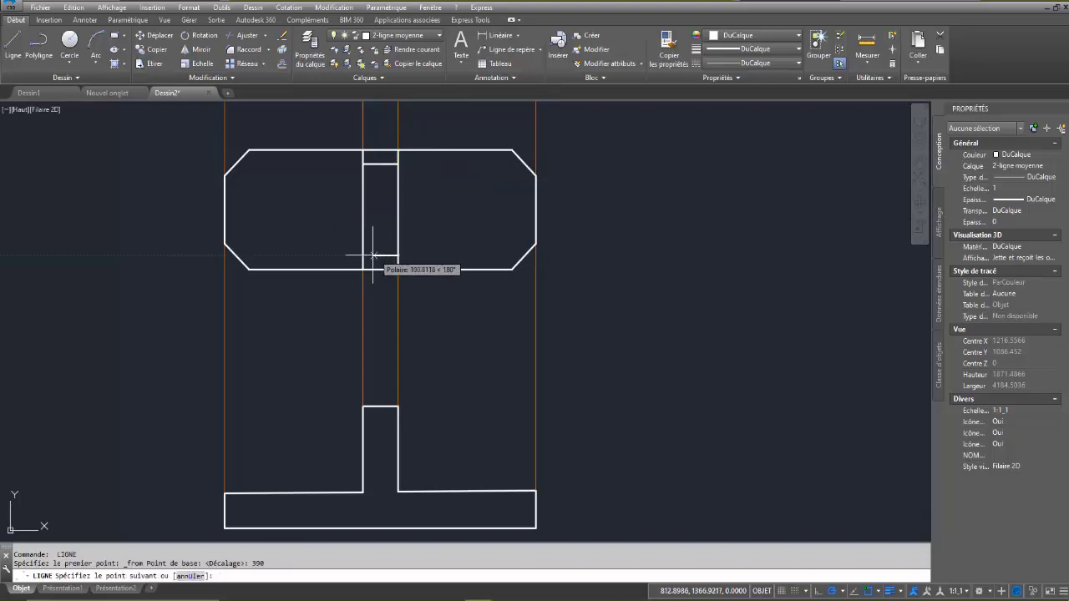
pyautogui.click(362, 255)
pyautogui.press('Escape')
pyautogui.press('Escape')
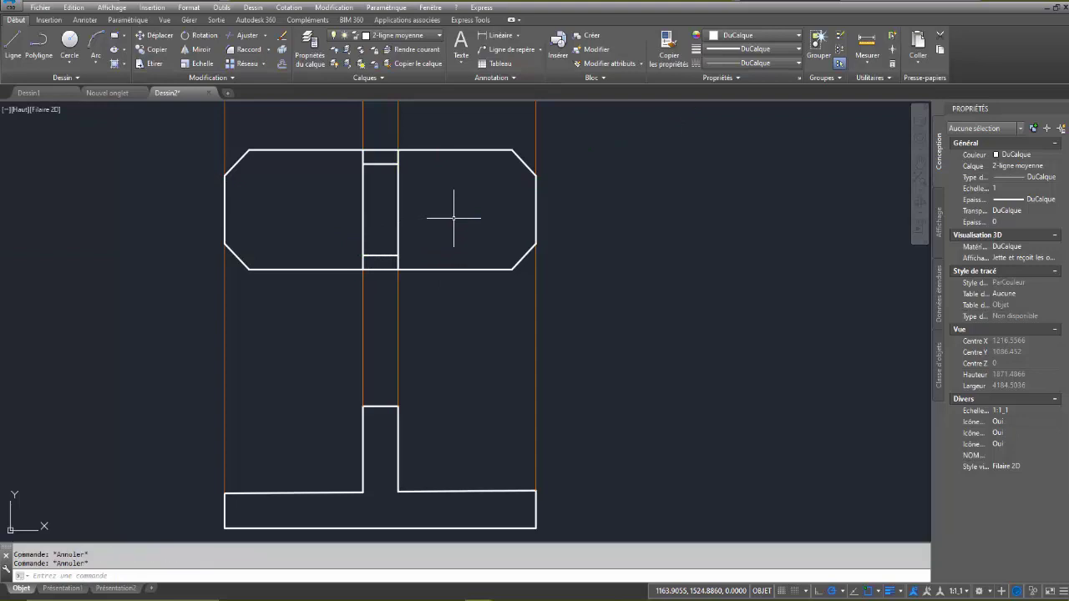
# - Measure with DIST from the lower cross line to the top view's lower edge
pyautogui.write('d')
pyautogui.press('Return')
pyautogui.press('Escape')
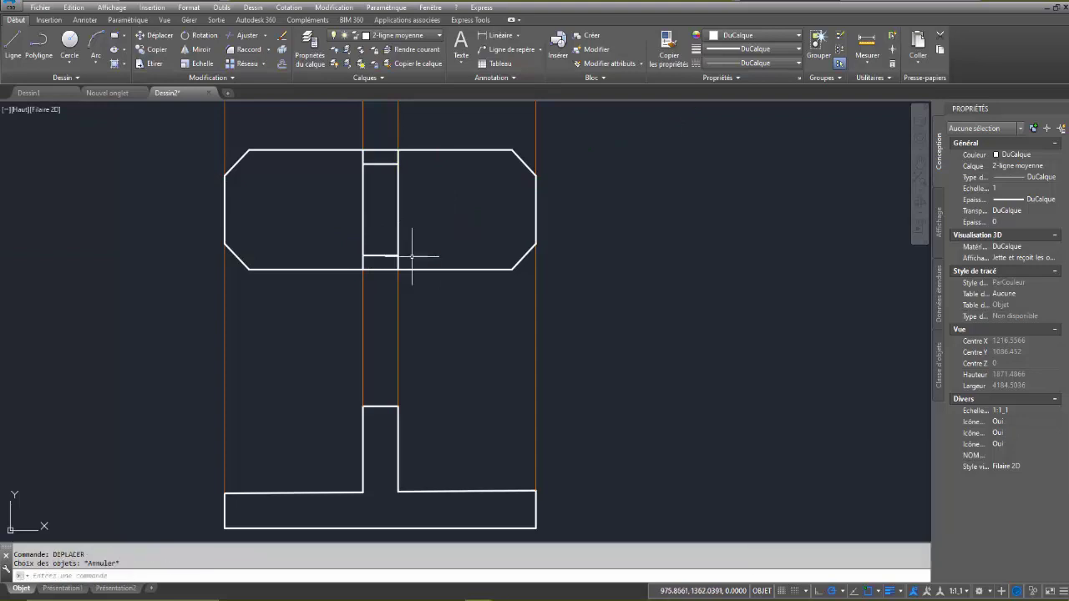
pyautogui.write('DI')
pyautogui.press('Return')
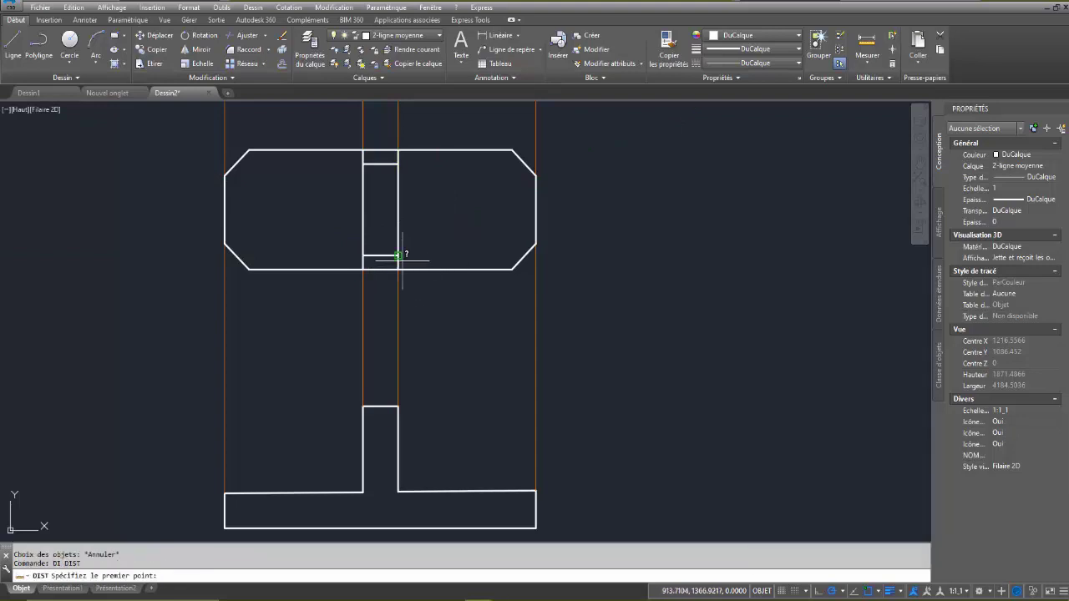
pyautogui.click(397, 255)
pyautogui.click(398, 269)
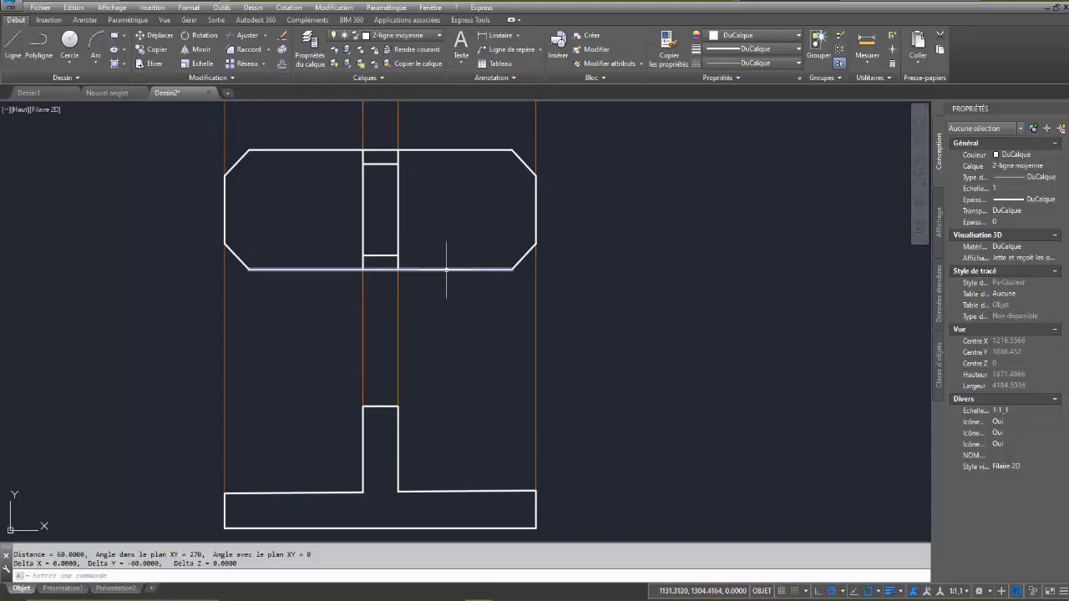
pyautogui.press('Escape')
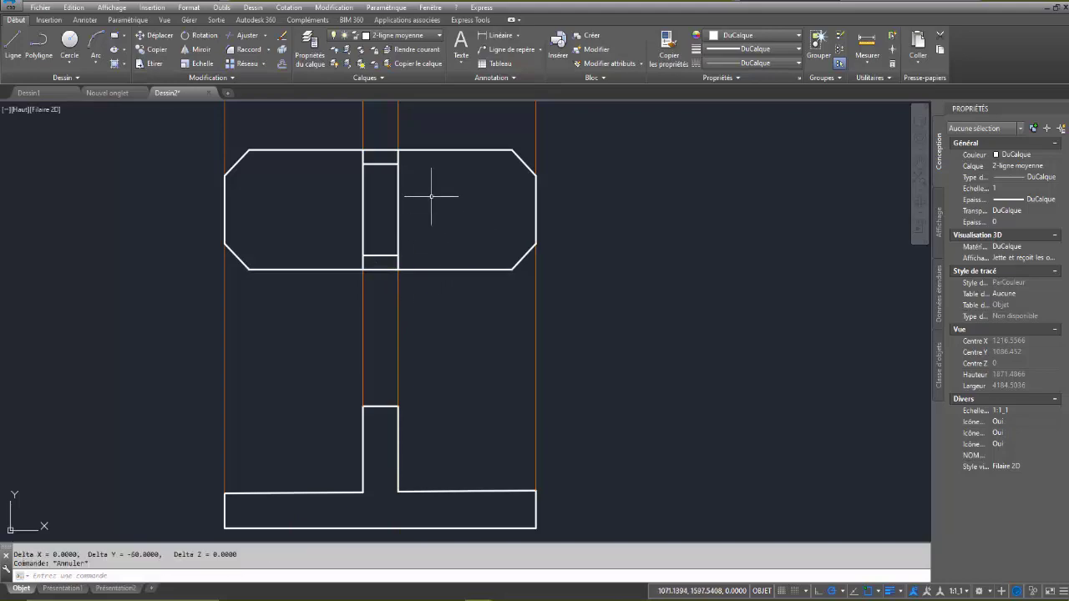
pyautogui.press('Escape')
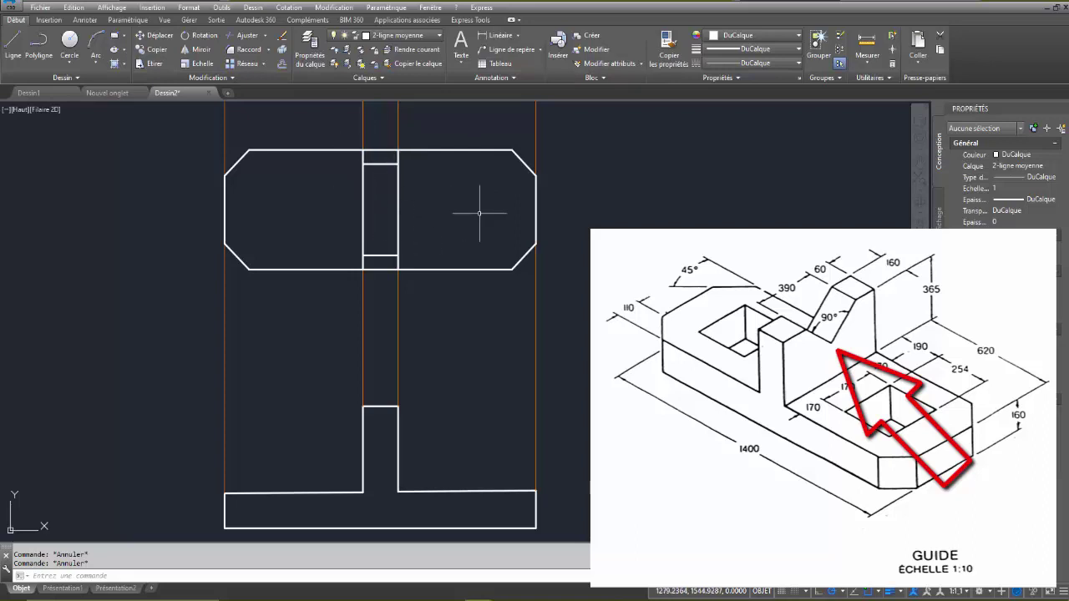
# - Draw a cross line through the strip centre with the From snap, then make 1-ligne fine current
pyautogui.write('l')
pyautogui.press('Return')
pyautogui.keyDown('shift'); pyautogui.rightClick(399, 186); pyautogui.keyUp('shift')
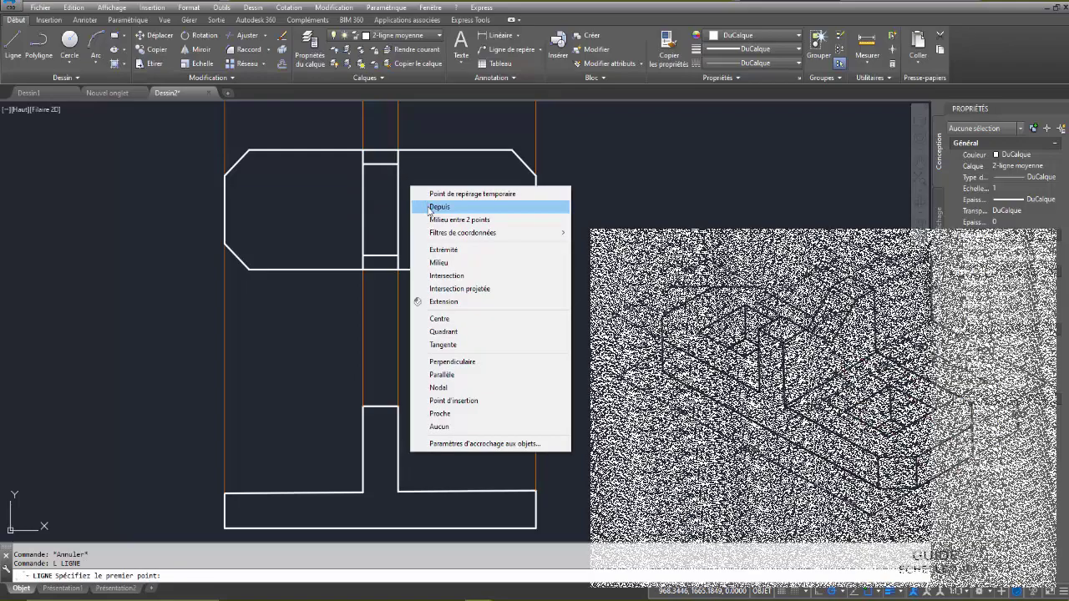
pyautogui.click(399, 206)
pyautogui.click(399, 208)
pyautogui.press('Return')
pyautogui.click(362, 208)
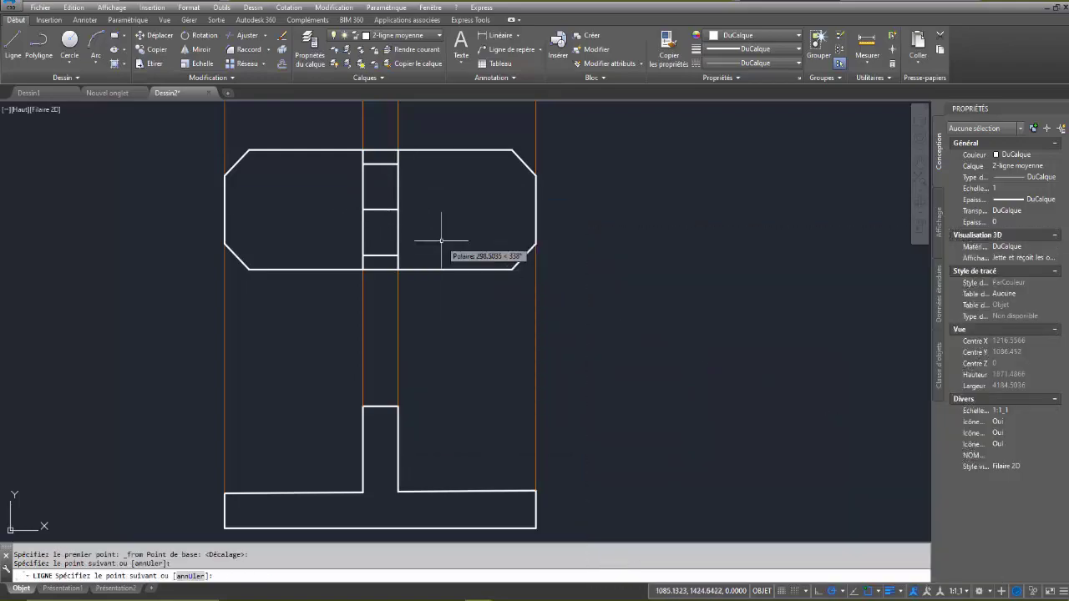
pyautogui.press('Escape')
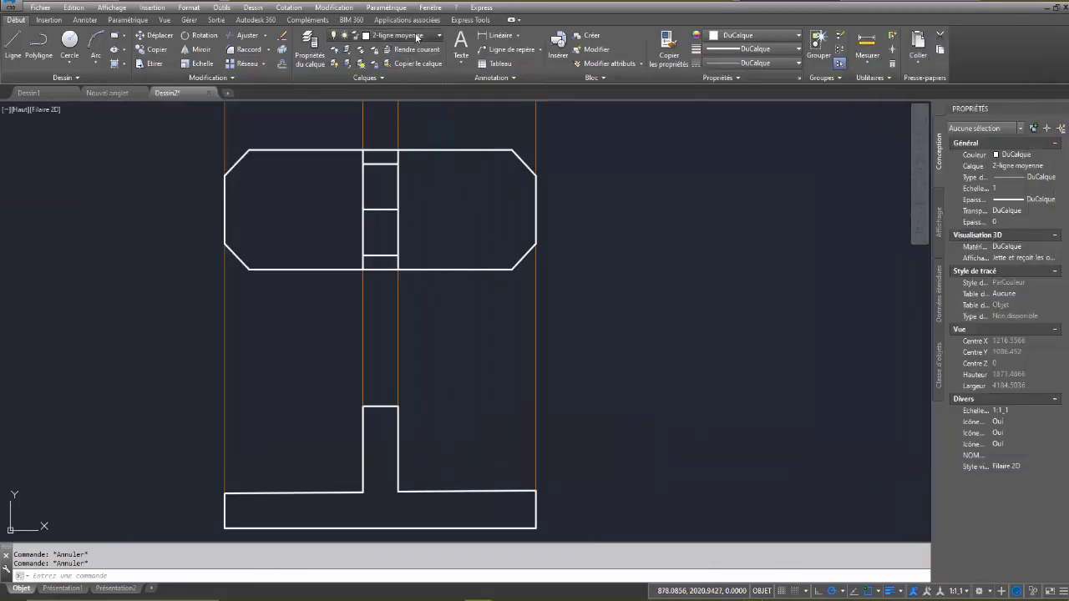
pyautogui.click(415, 33)
pyautogui.click(401, 77)
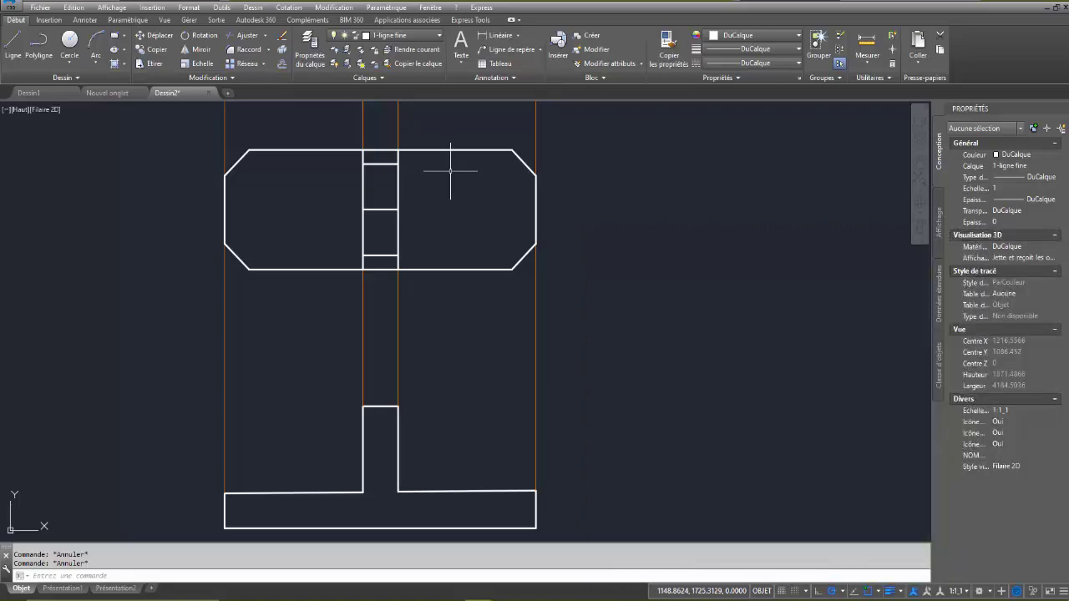
# - Draw a horizontal ray starting 170 below the strip's top-left corner
pyautogui.write('l')
pyautogui.press('Return')
pyautogui.press('Escape')
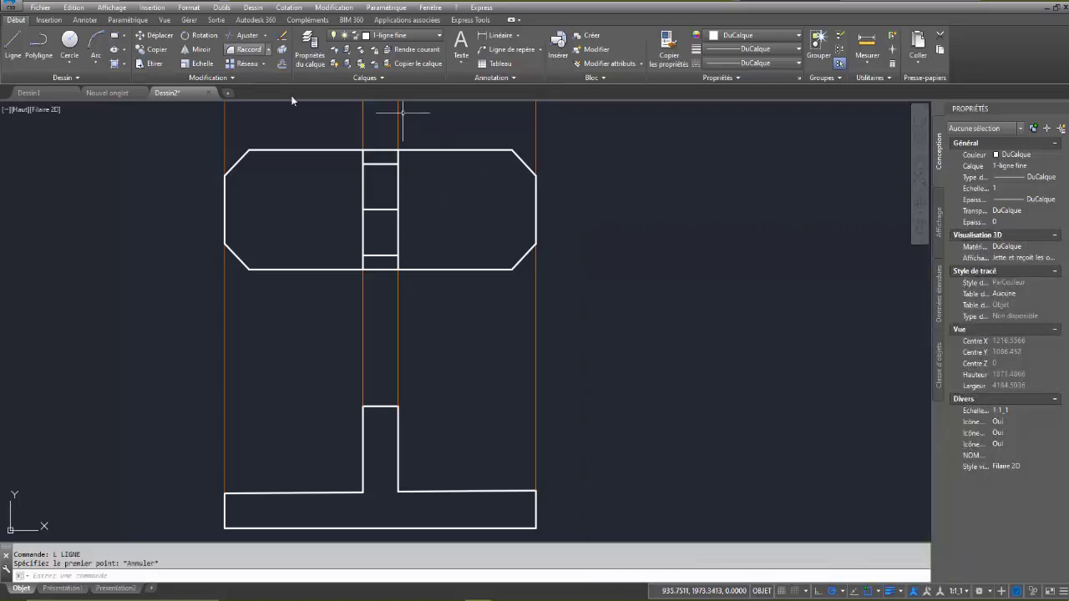
pyautogui.press('Escape')
pyautogui.write('demidroite')
pyautogui.press('Return')
pyautogui.keyDown('shift'); pyautogui.rightClick(312, 174); pyautogui.keyUp('shift')
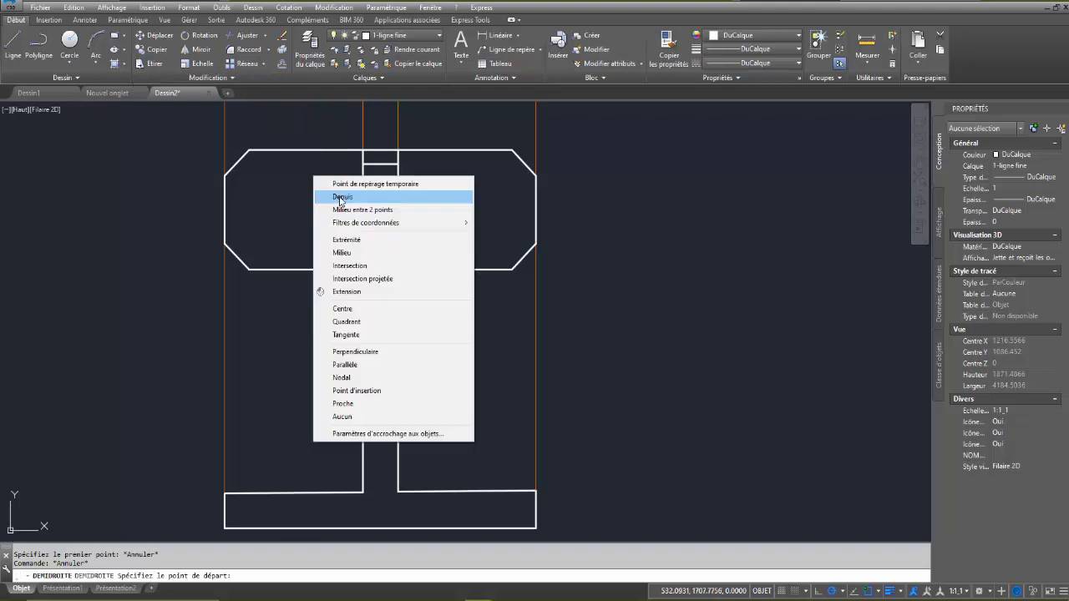
pyautogui.click(341, 196)
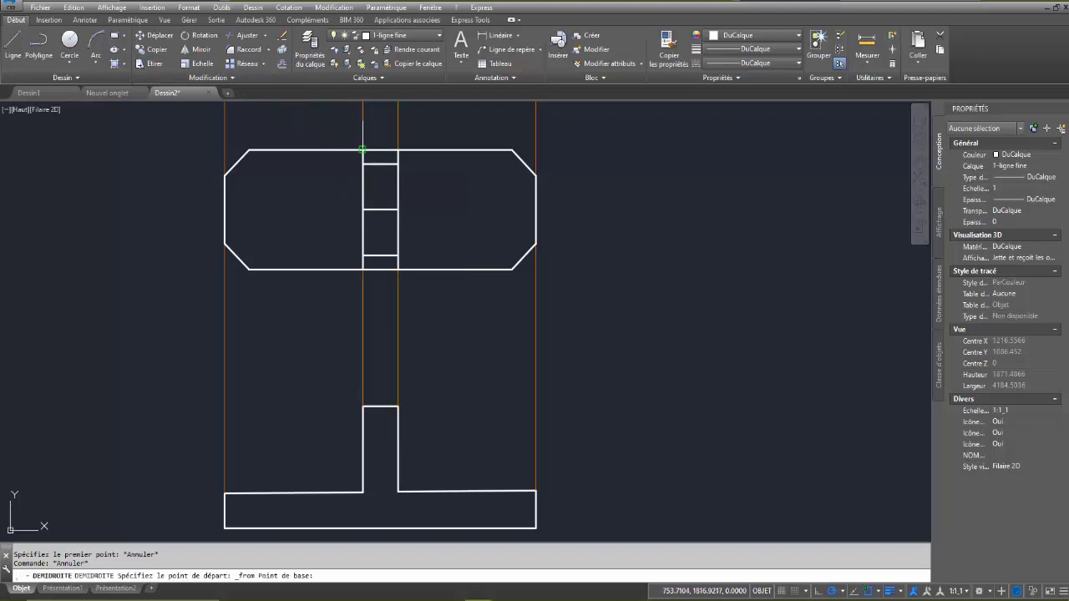
pyautogui.click(363, 149)
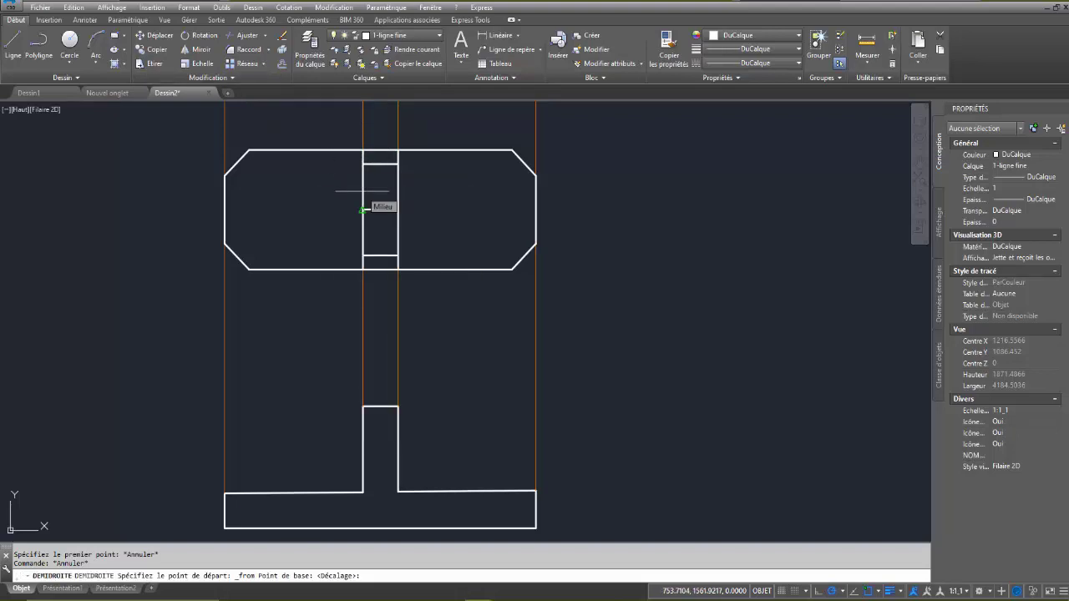
pyautogui.write('17')
pyautogui.press('Return')
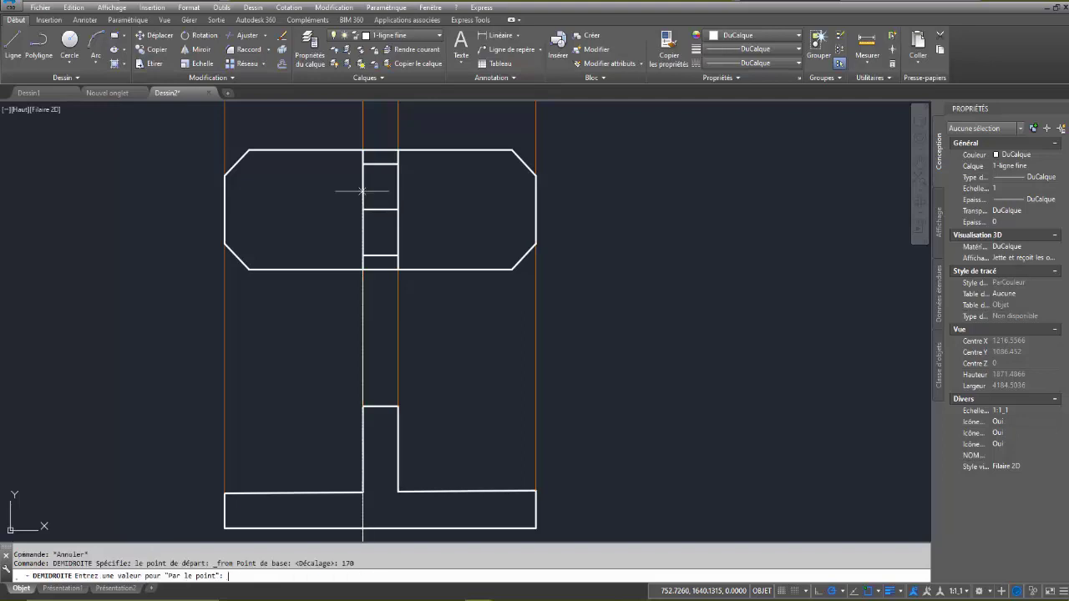
pyautogui.click(585, 192)
pyautogui.press('Escape')
pyautogui.press('Escape')
pyautogui.press('Escape')
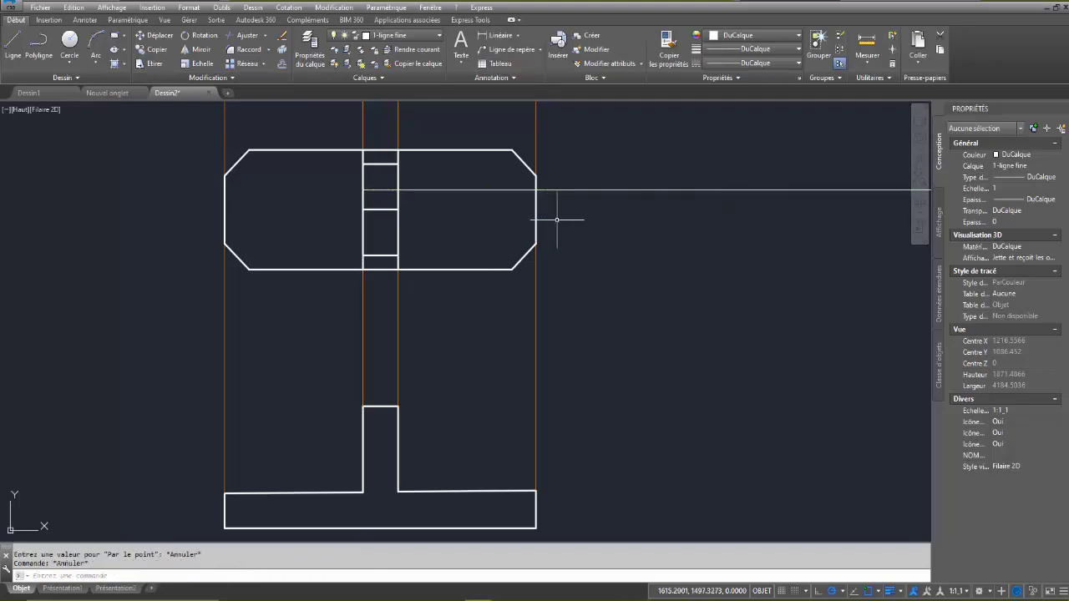
# - Match the horizontal line to the orange construction line's properties
pyautogui.click(669, 48)
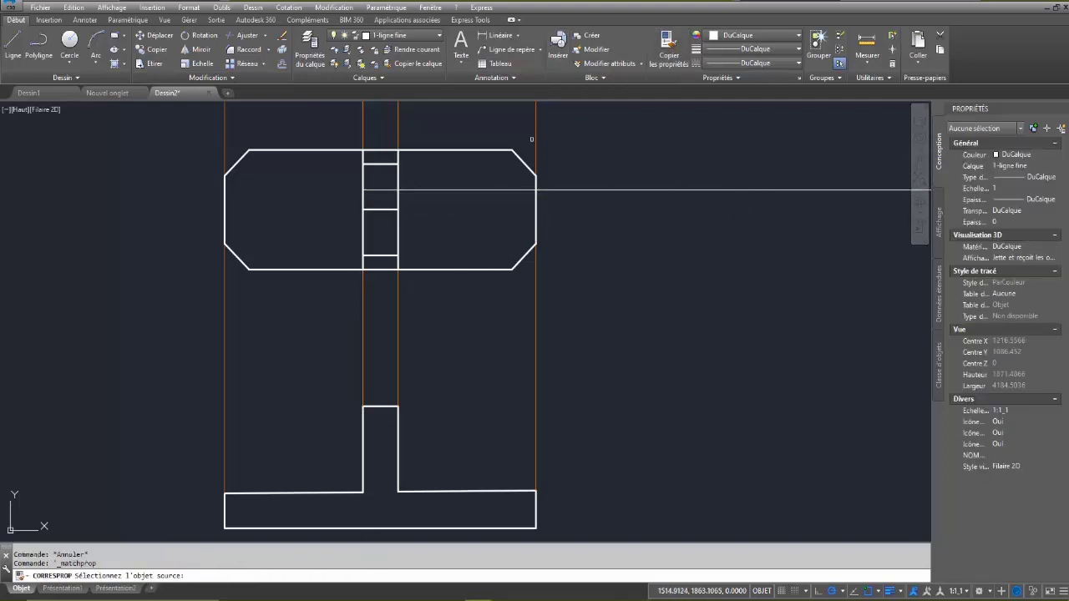
pyautogui.click(537, 138)
pyautogui.click(560, 190)
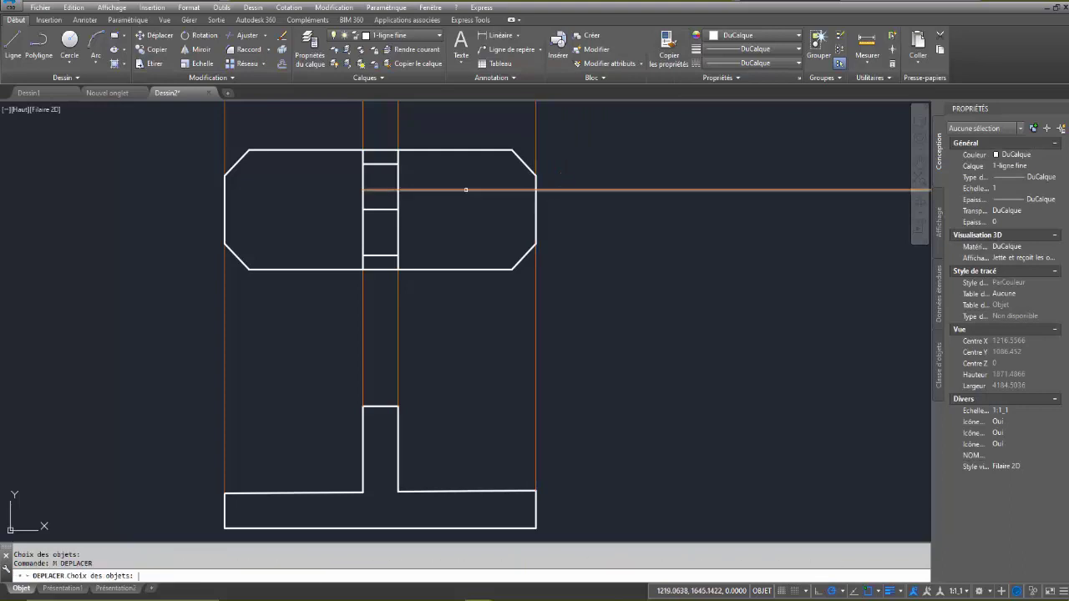
pyautogui.press('Return')
pyautogui.write('de')
pyautogui.press('Return')
pyautogui.click(418, 190)
pyautogui.press('Return')
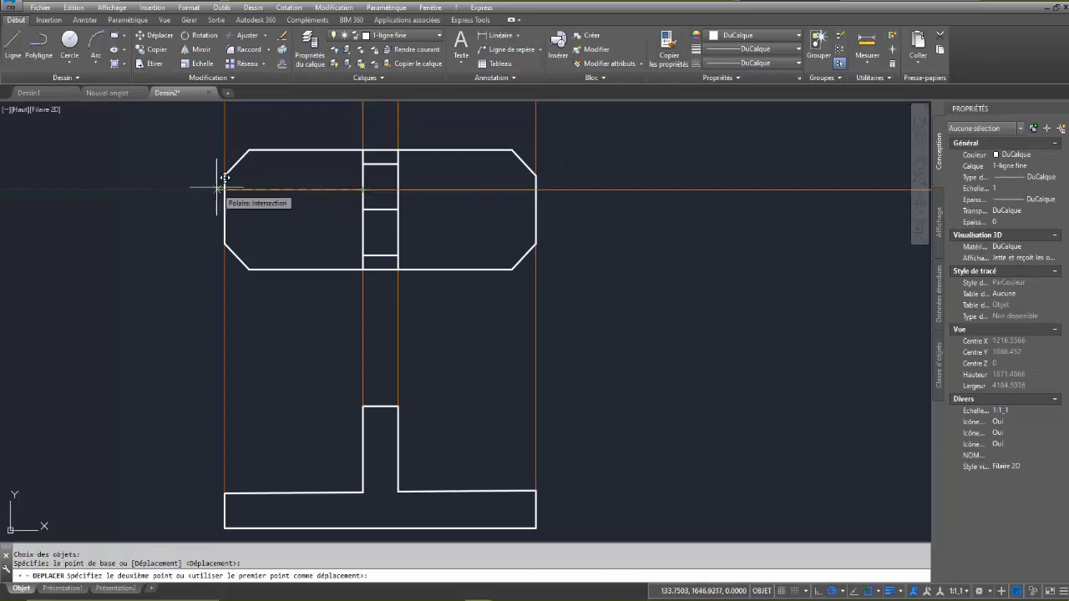
pyautogui.press('Escape')
pyautogui.press('Escape')
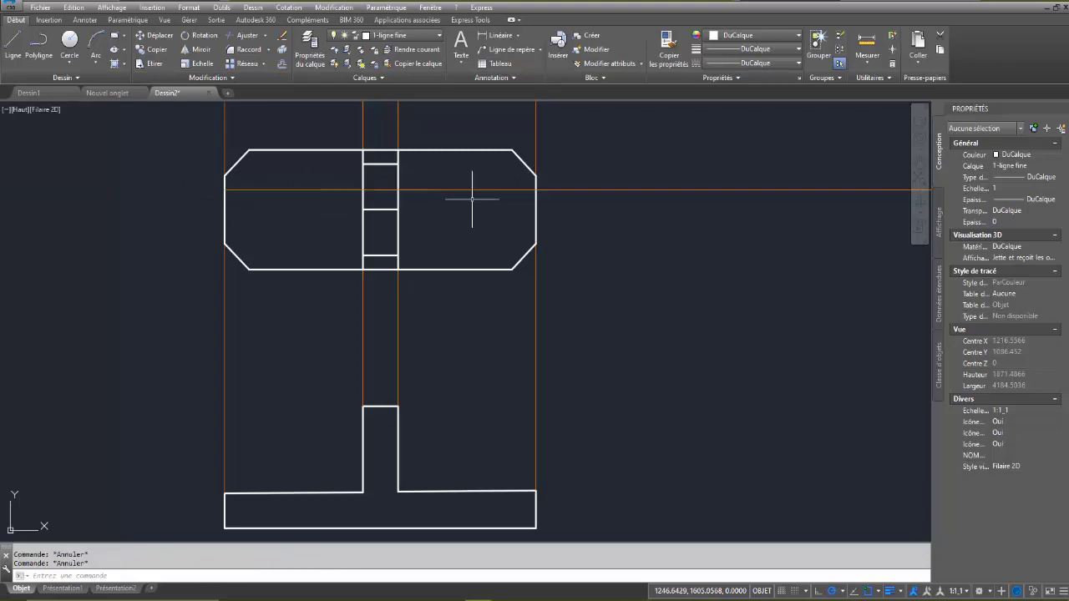
# - Copy the horizontal construction line 170 units down
pyautogui.press('Return')
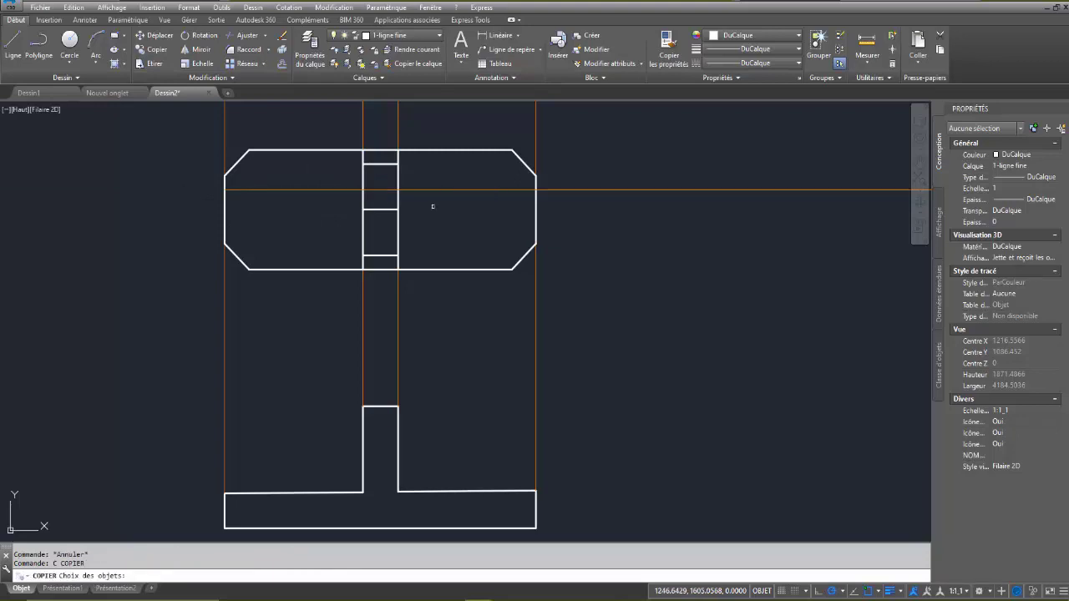
pyautogui.click(417, 191)
pyautogui.press('Return')
pyautogui.click(224, 191)
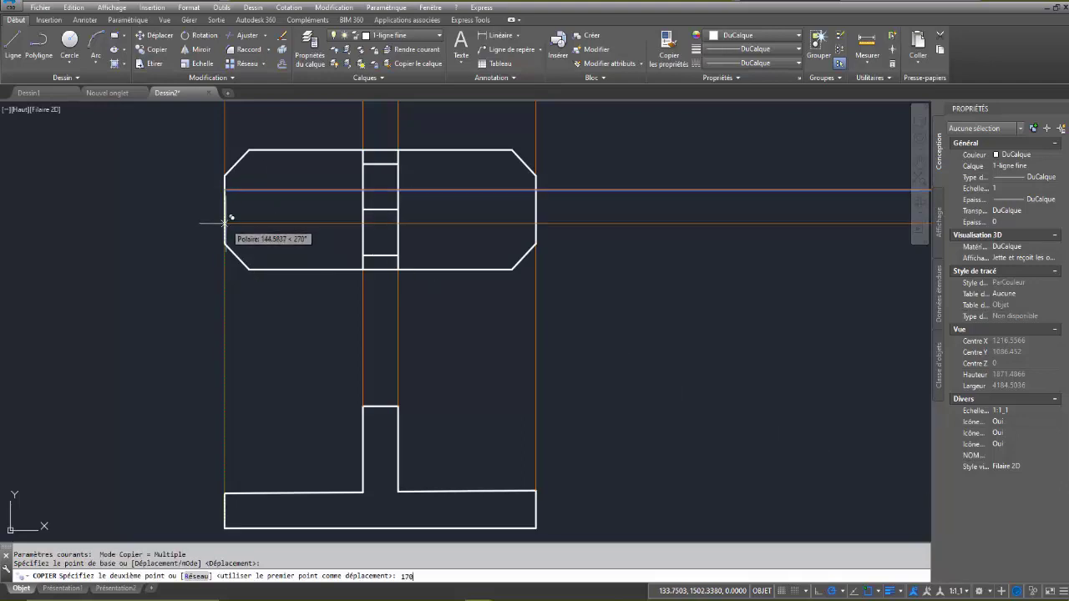
pyautogui.press('Return')
pyautogui.press('Escape')
pyautogui.press('Escape')
pyautogui.press('Escape')
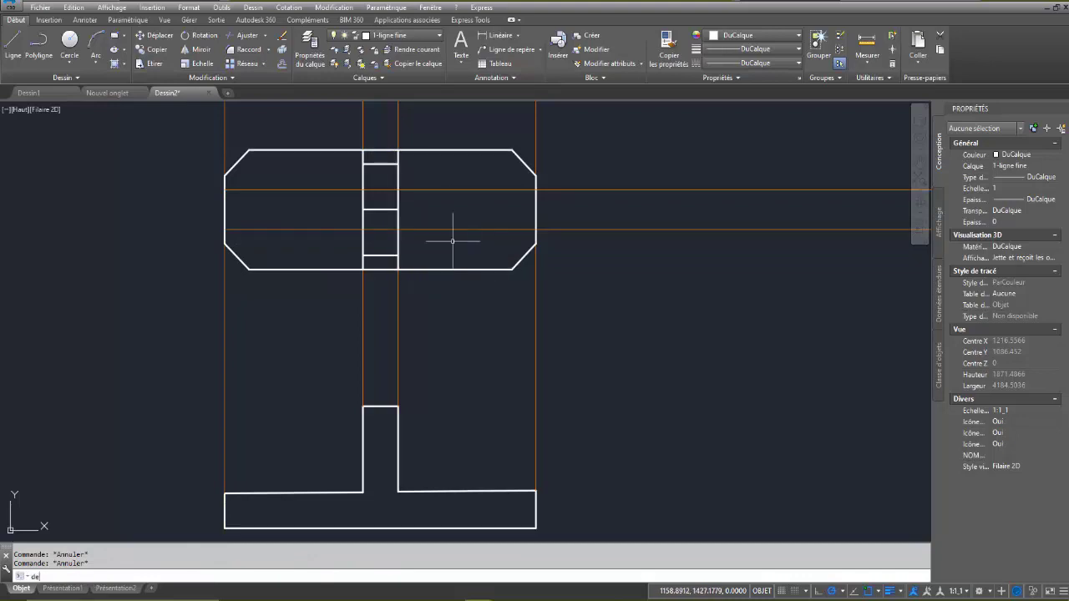
pyautogui.write('droite')
pyautogui.press('Return')
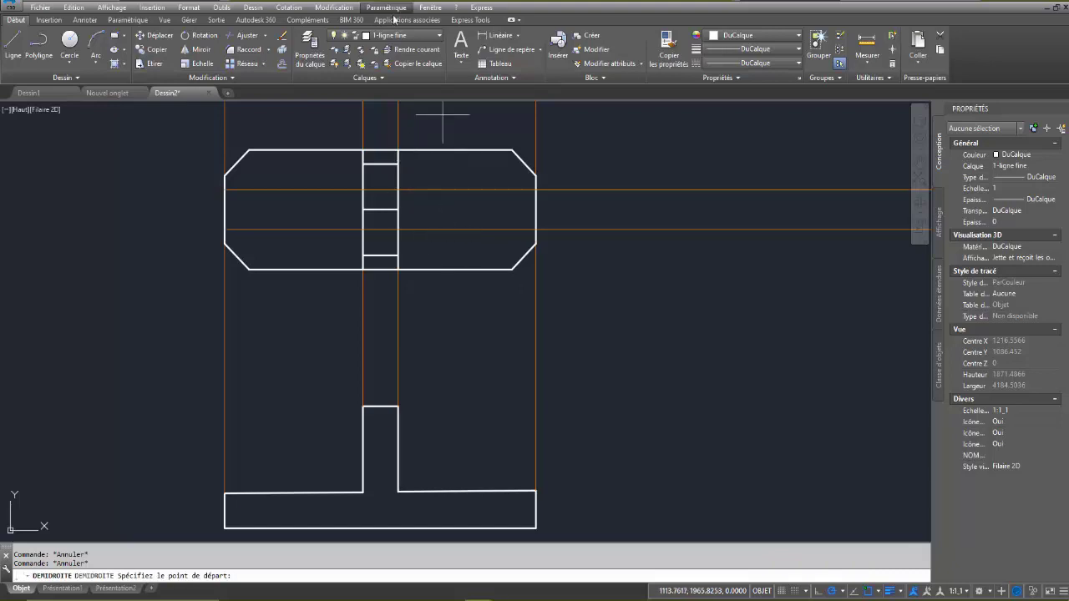
# - On layer 0-construction, draw a vertical ray offset 190 from the top edge endpoint
pyautogui.click(393, 35)
pyautogui.click(393, 67)
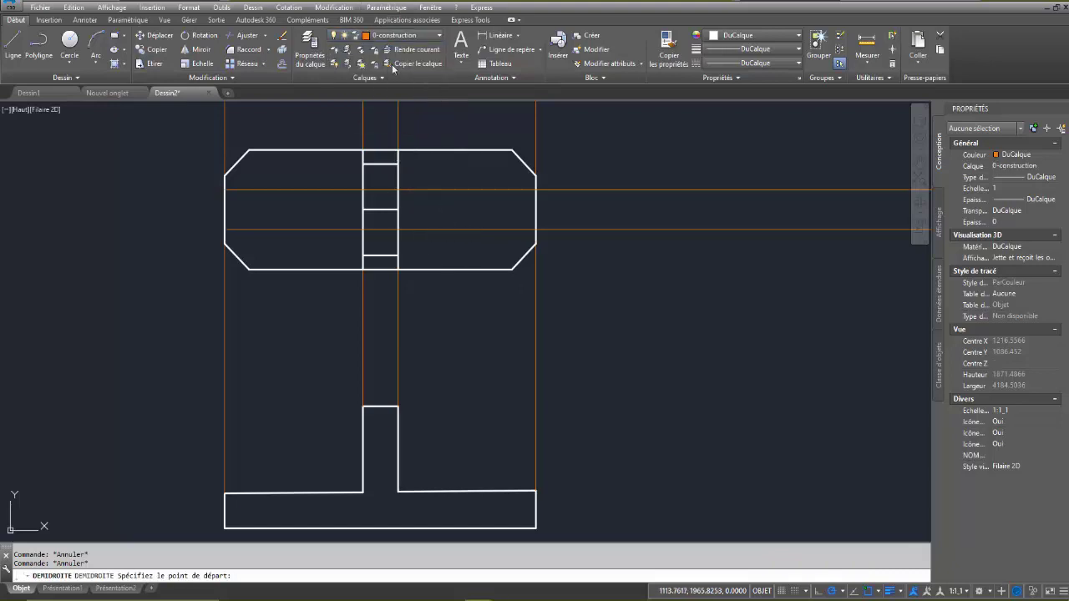
pyautogui.press('Escape')
pyautogui.press('Return')
pyautogui.keyDown('shift'); pyautogui.rightClick(424, 177); pyautogui.keyUp('shift')
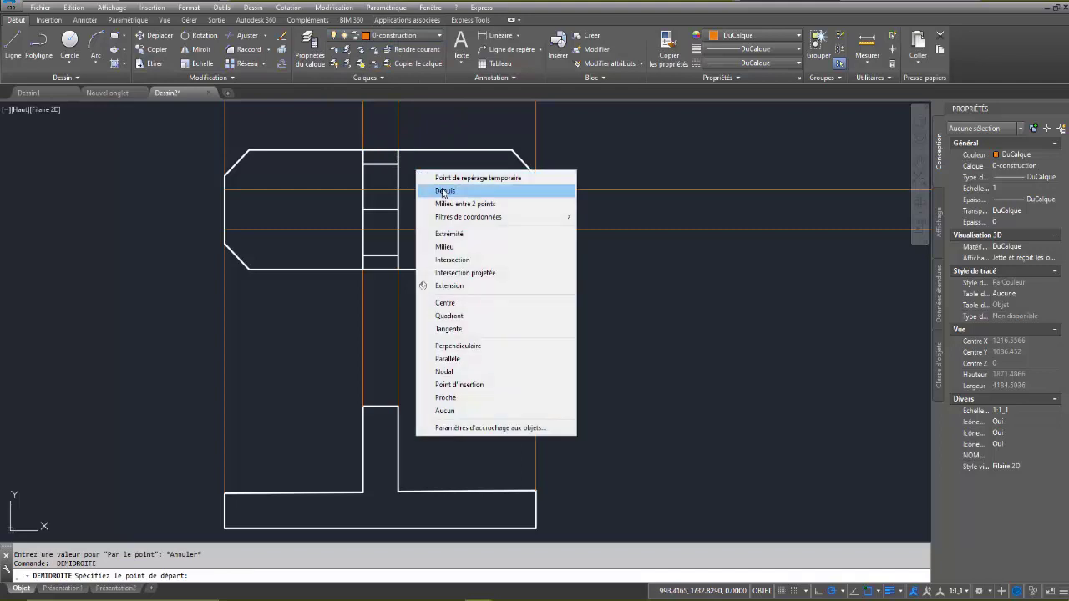
pyautogui.click(445, 190)
pyautogui.click(398, 149)
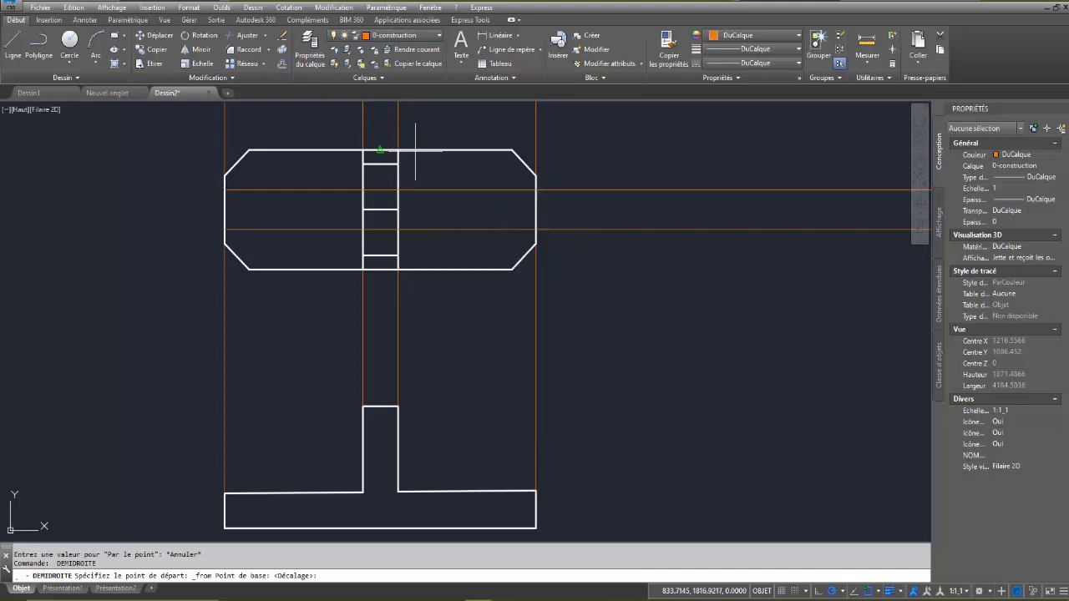
pyautogui.write('@')
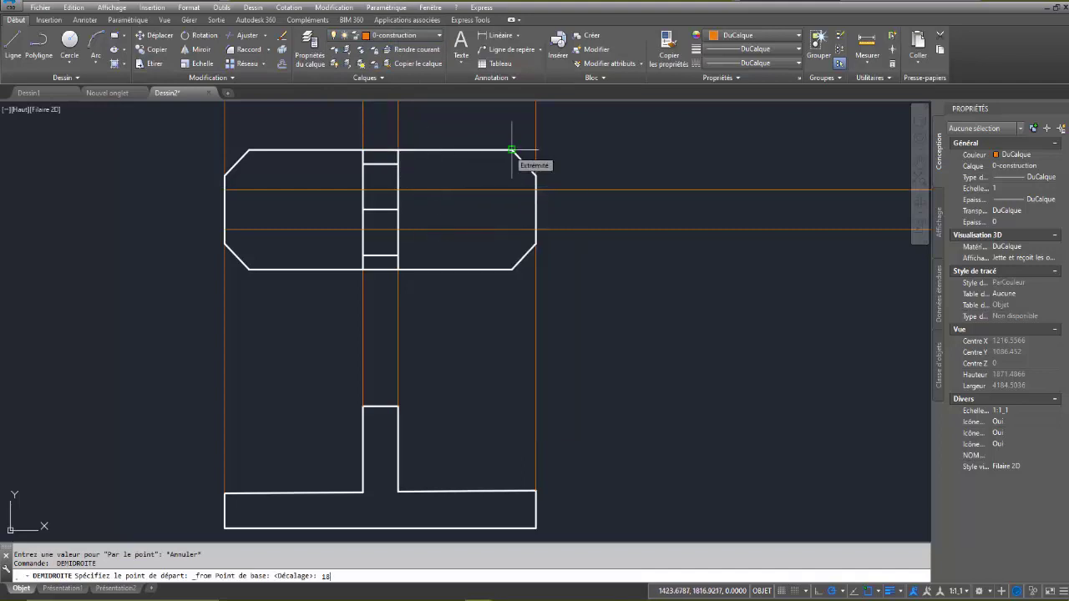
pyautogui.write('90')
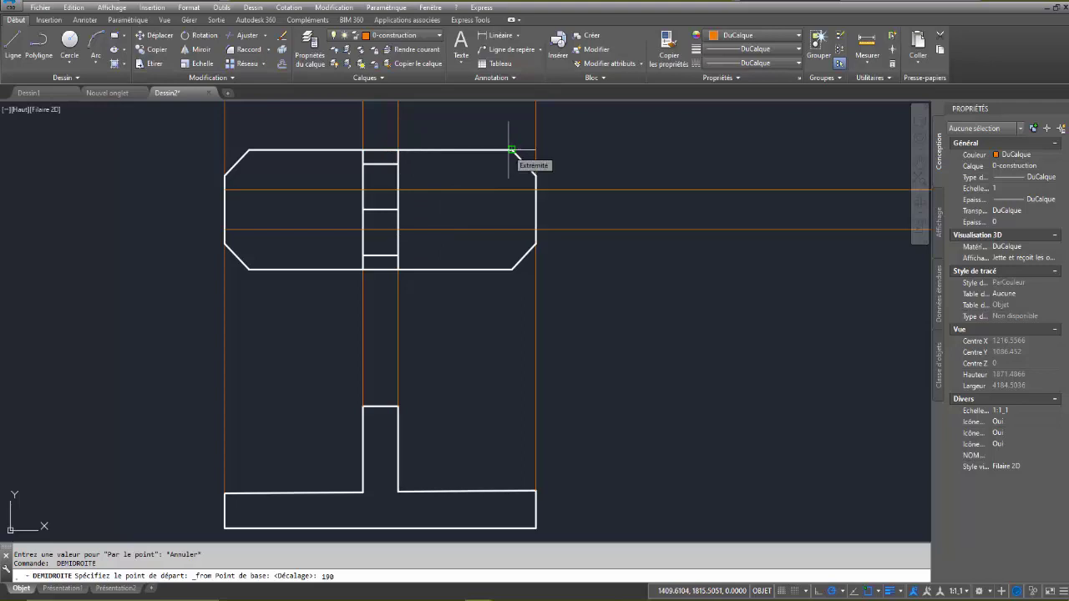
pyautogui.press('Return')
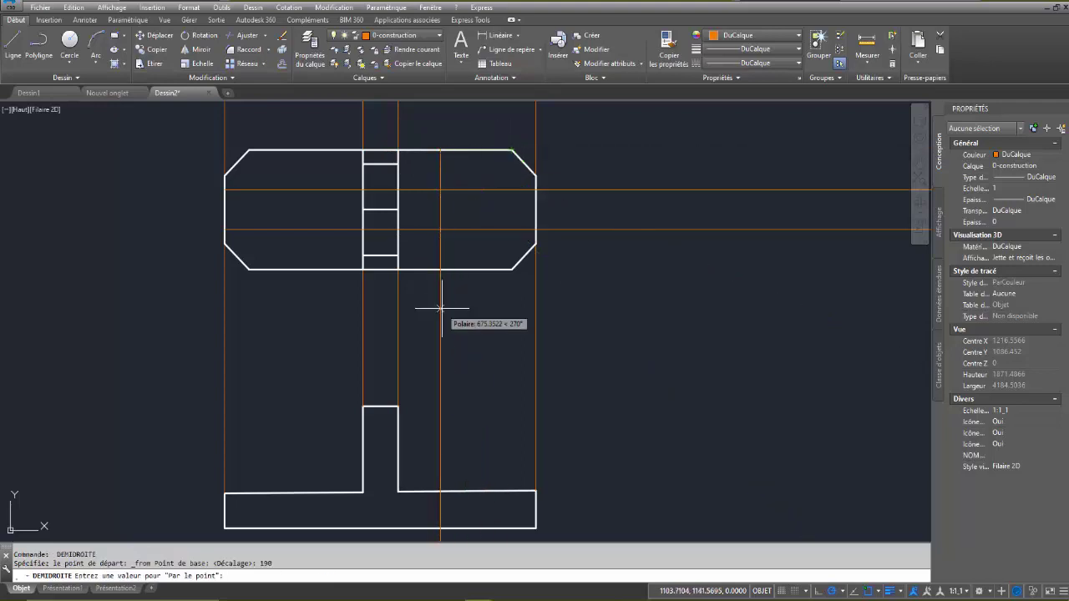
pyautogui.click(441, 308)
pyautogui.press('Escape')
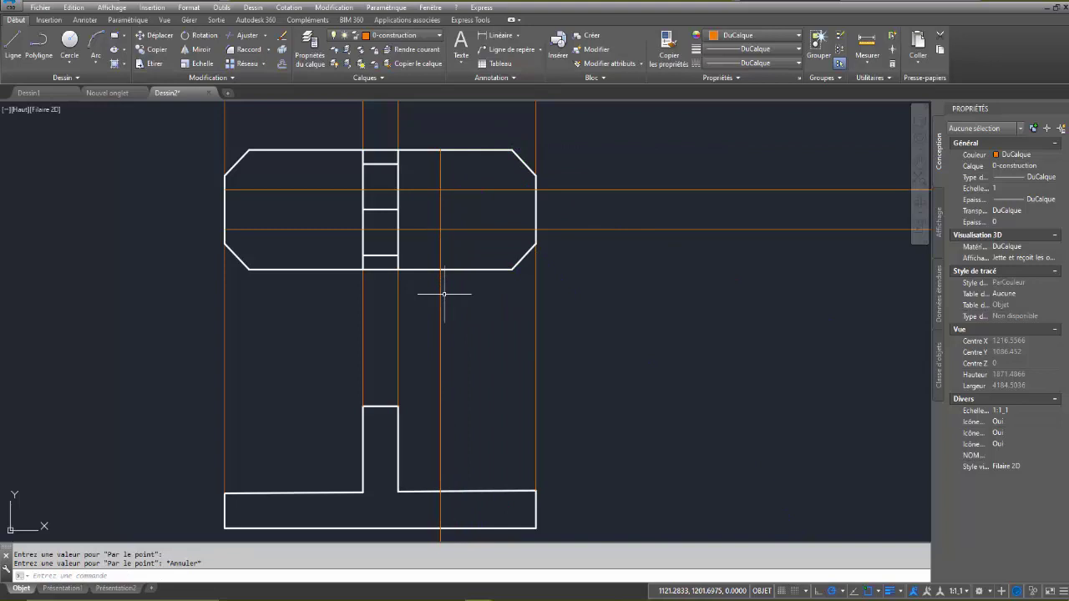
# - Copy the vertical ray 254 units to the right
pyautogui.write('co')
pyautogui.press('Return')
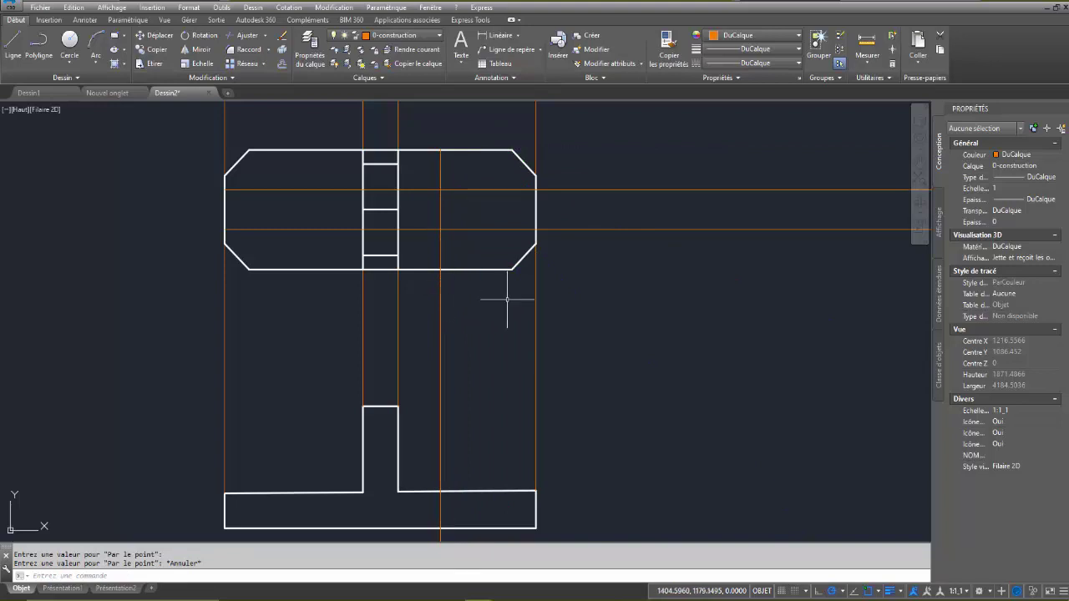
pyautogui.click(440, 250)
pyautogui.press('Return')
pyautogui.click(440, 150)
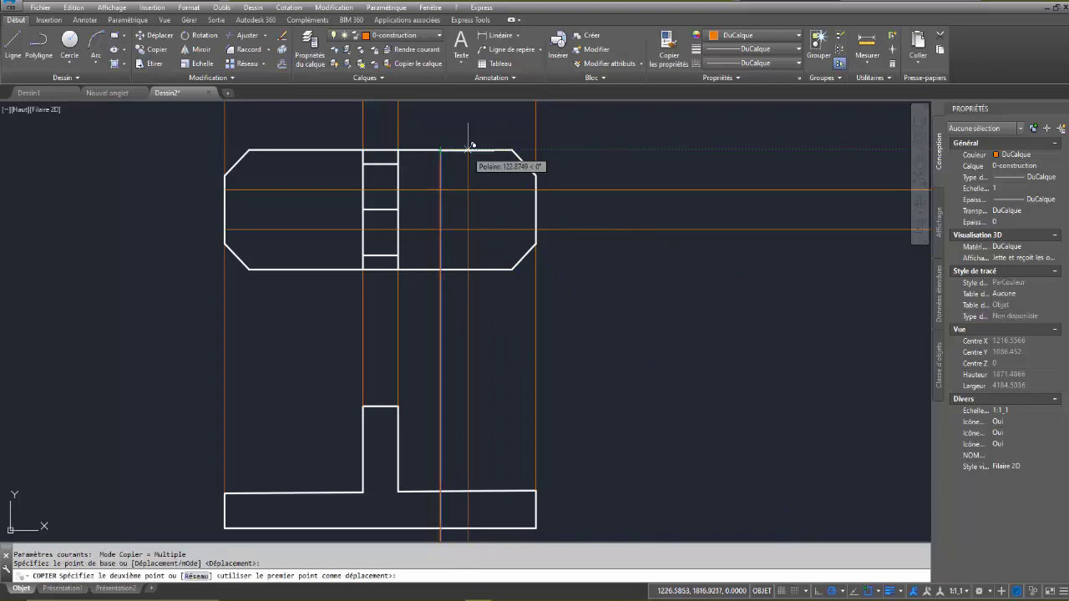
pyautogui.write('254')
pyautogui.press('Return')
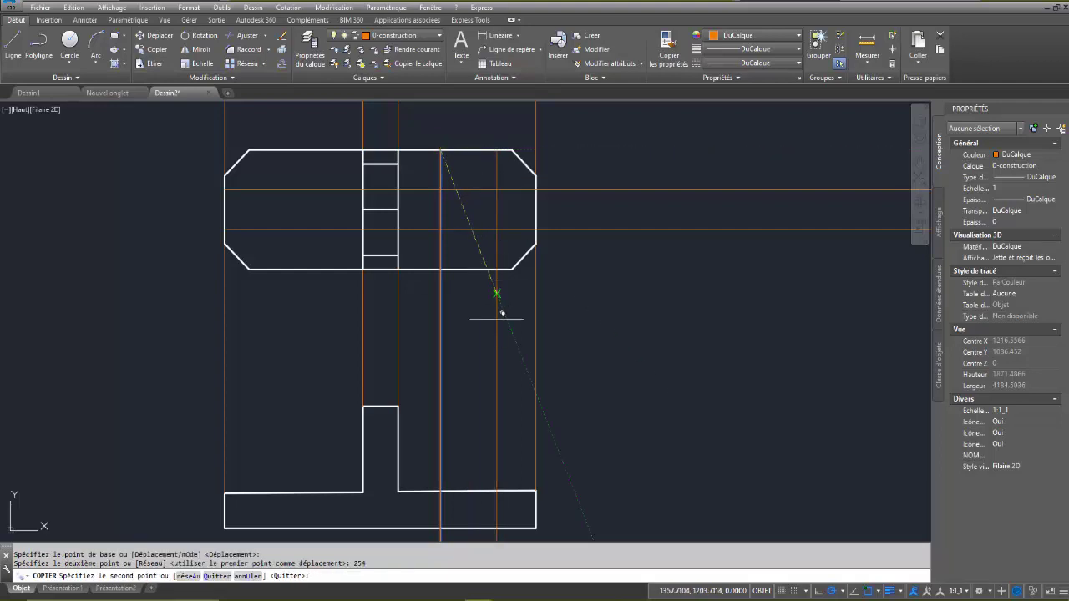
pyautogui.press('Escape')
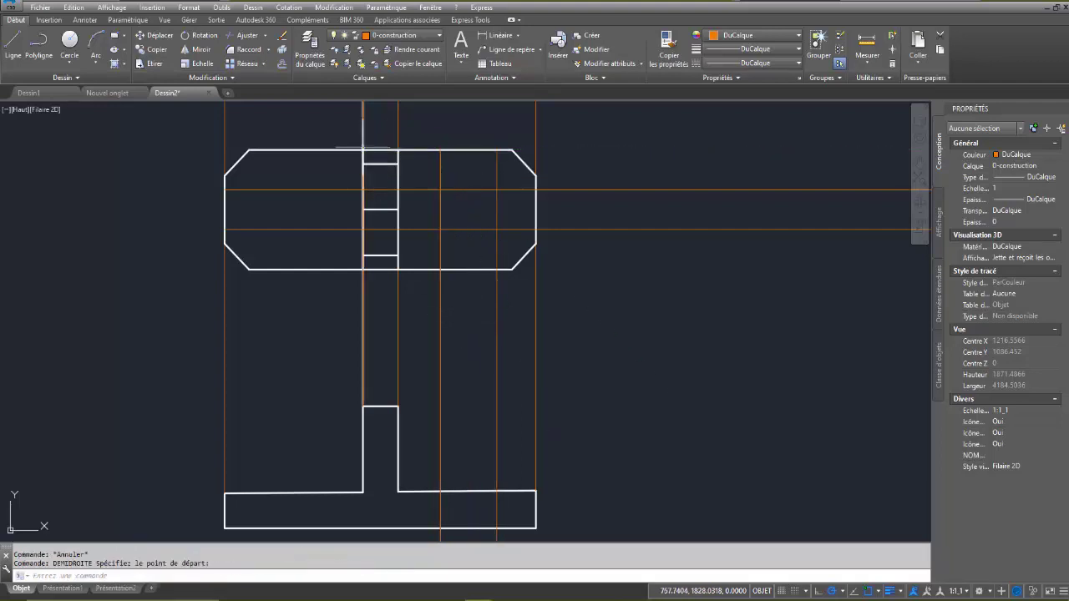
# - Draw a vertical ray offset 320 from the top-left endpoint
pyautogui.write('demidroite')
pyautogui.press('Return')
pyautogui.keyDown('shift'); pyautogui.rightClick(362, 149); pyautogui.keyUp('shift')
pyautogui.click(384, 174)
pyautogui.click(249, 150)
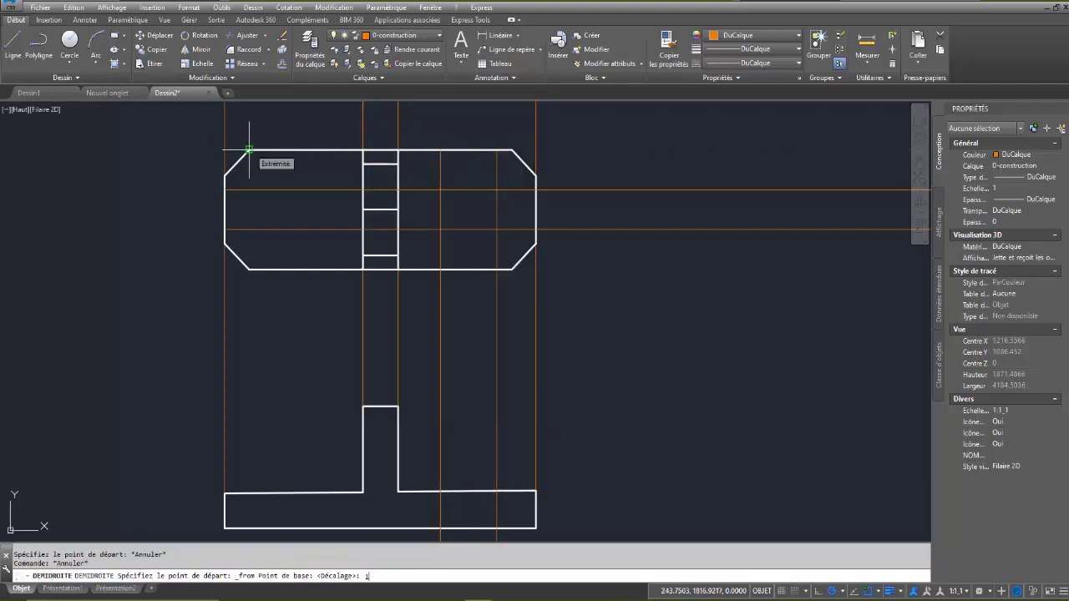
pyautogui.write('320')
pyautogui.press('Return')
pyautogui.click(322, 294)
# - Copy that vertical ray 254 units to the left
pyautogui.click(320, 292)
pyautogui.click(319, 150)
pyautogui.write('254')
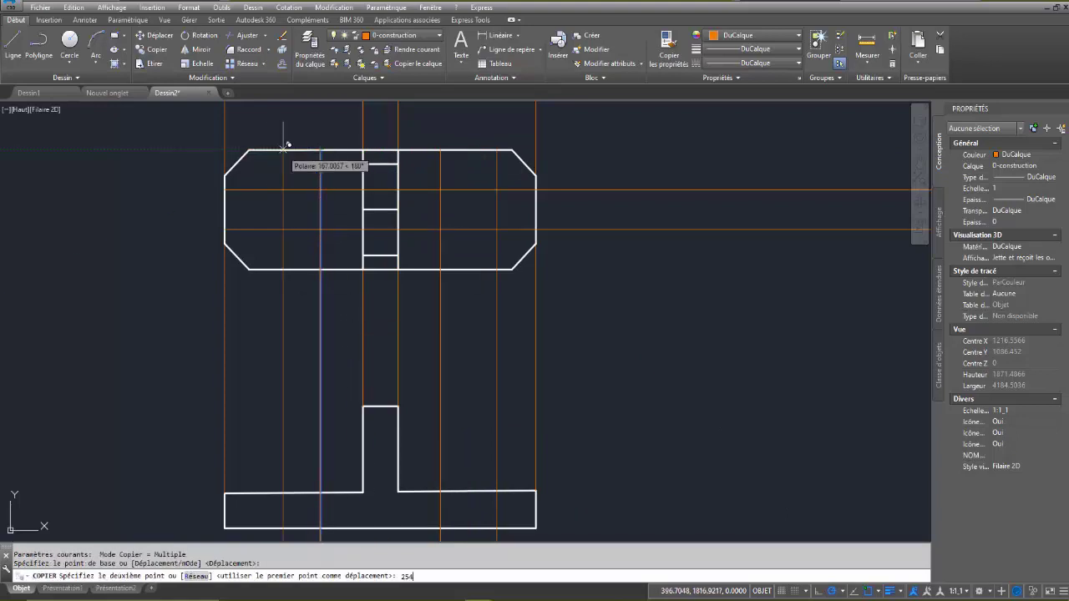
pyautogui.press('Return')
pyautogui.press('Escape')
pyautogui.press('Escape')
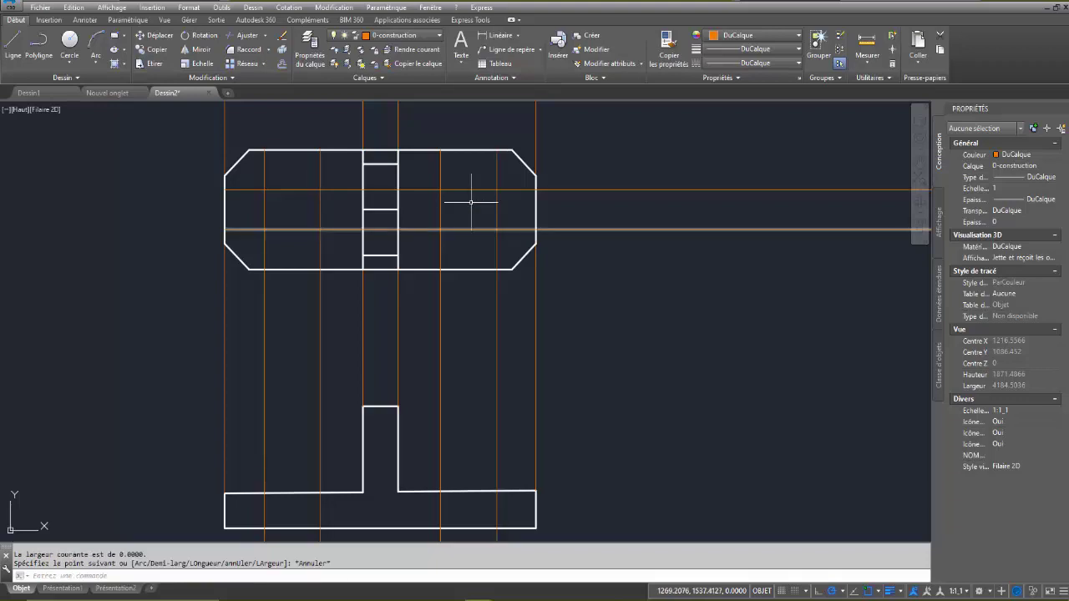
pyautogui.press('Escape')
pyautogui.click(403, 35)
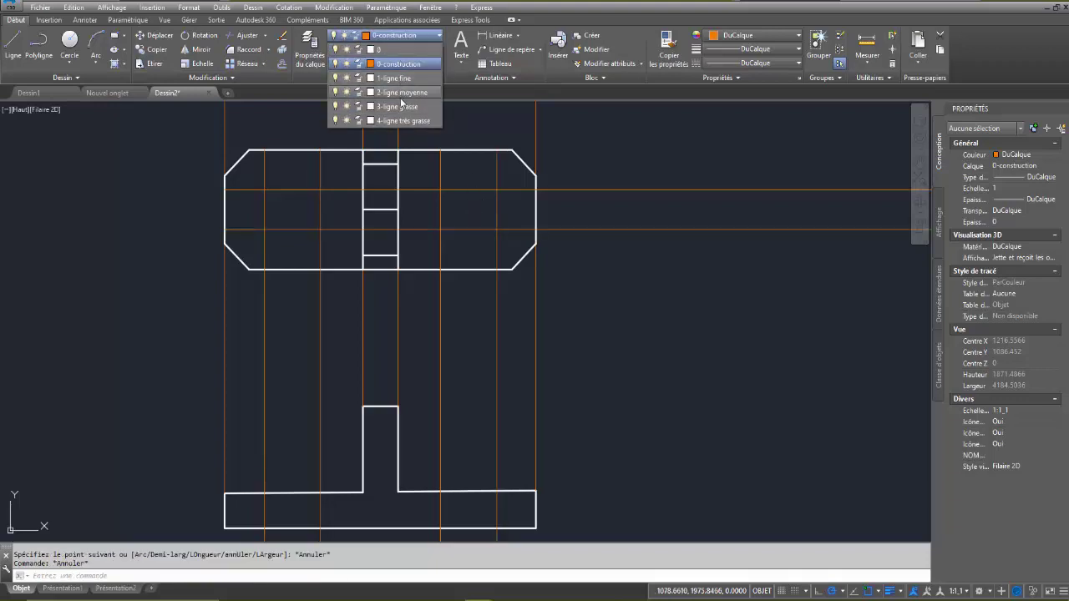
# - On layer 2-ligne moyenne, trace the right pocket's rectangle as a polyline
pyautogui.click(401, 92)
pyautogui.write('DEPLACER')
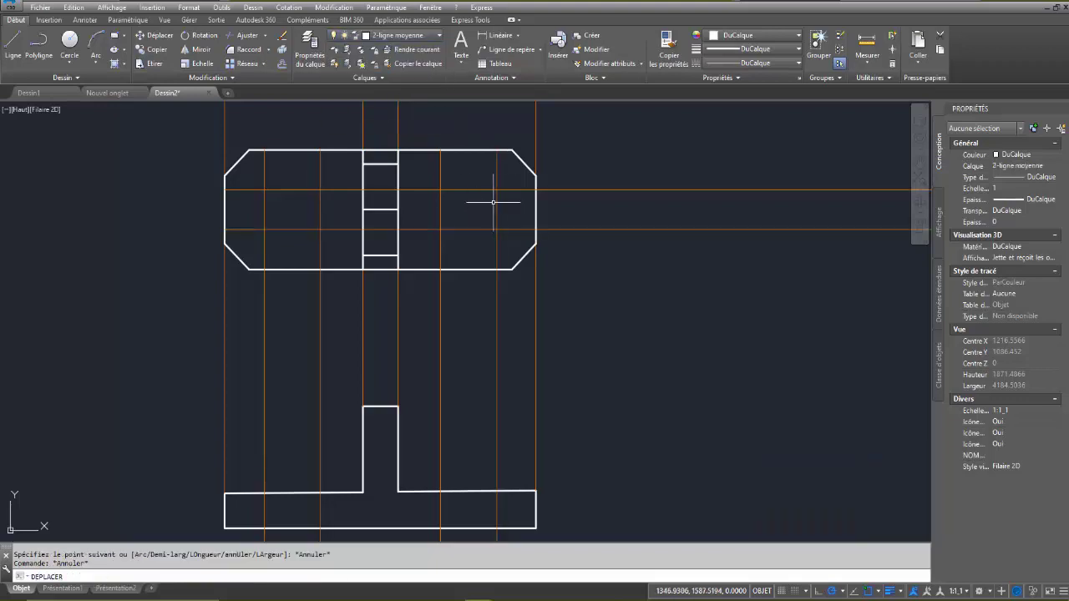
pyautogui.press('Return')
pyautogui.click(441, 229)
pyautogui.click(496, 229)
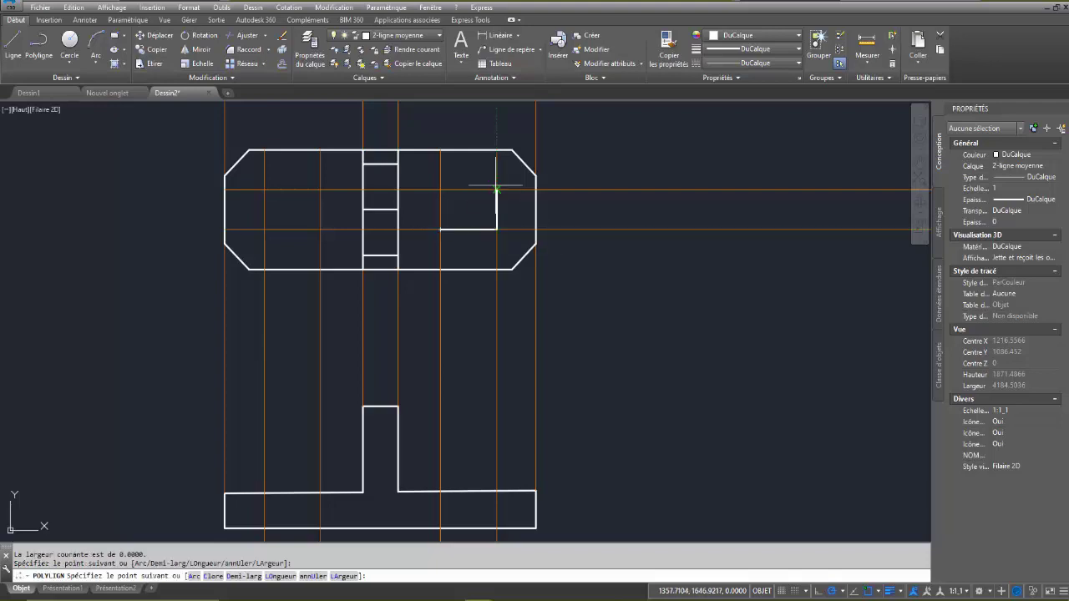
pyautogui.click(497, 190)
pyautogui.click(441, 191)
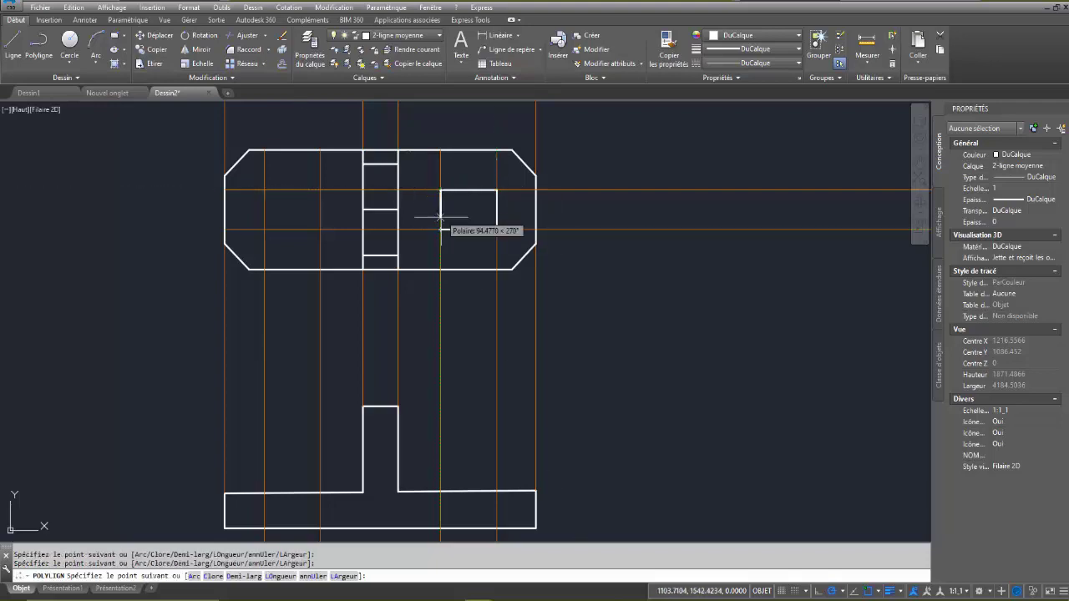
# - Trace the left pocket's rectangle as a second closed polyline
pyautogui.click(441, 229)
pyautogui.press('Return')
pyautogui.press('Return')
pyautogui.click(264, 191)
pyautogui.click(320, 191)
pyautogui.click(319, 229)
pyautogui.click(264, 190)
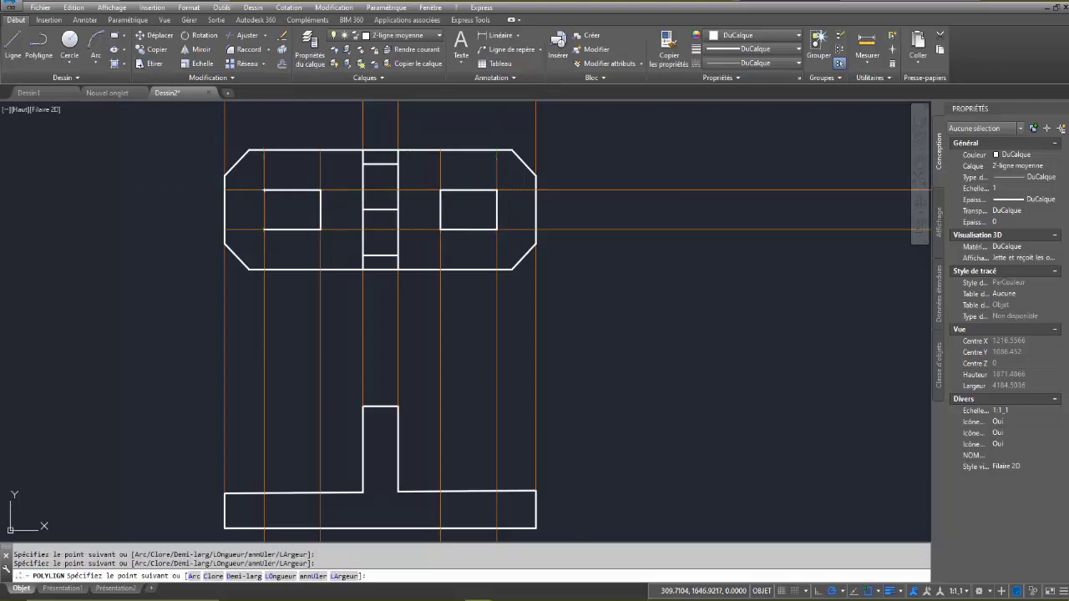
pyautogui.press('Escape')
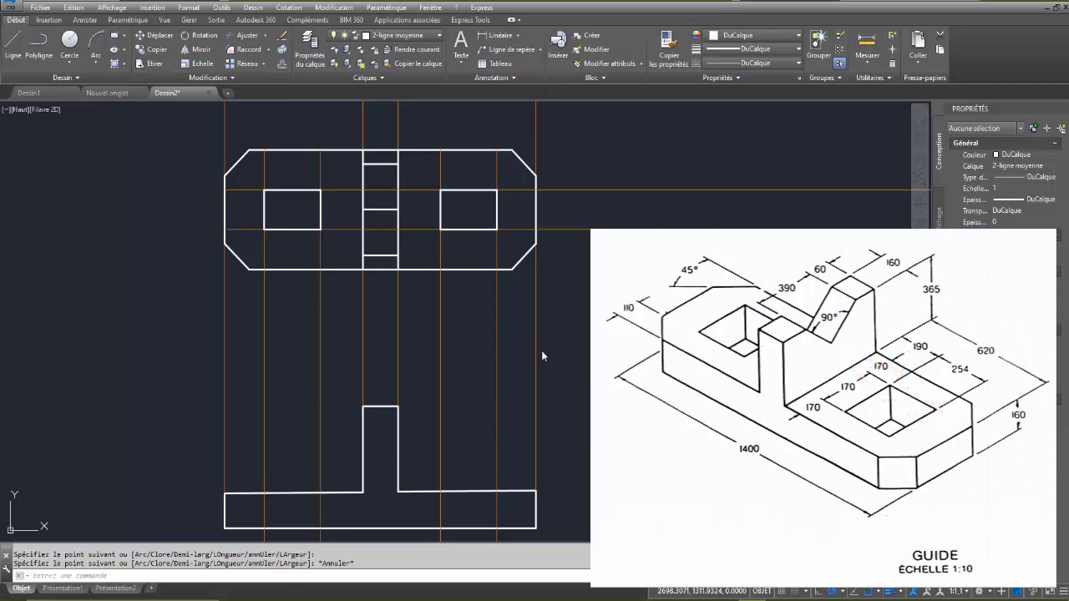
# - Move the selected central-slot lines of the top view onto the 3-ligne grasse layer
pyautogui.press('Escape')
pyautogui.press('Escape')
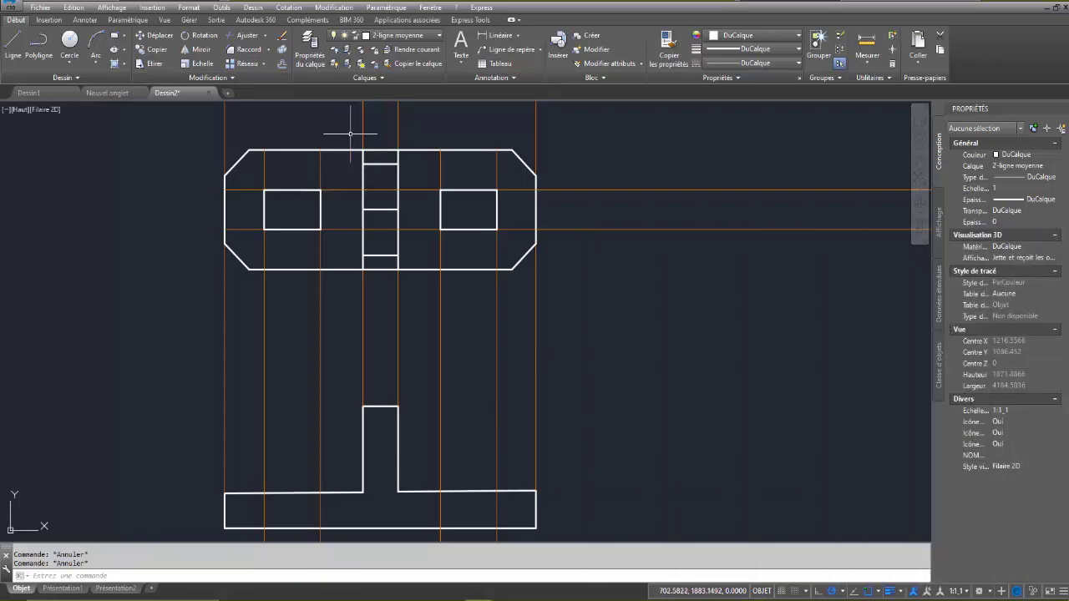
pyautogui.click(363, 222)
pyautogui.click(398, 217)
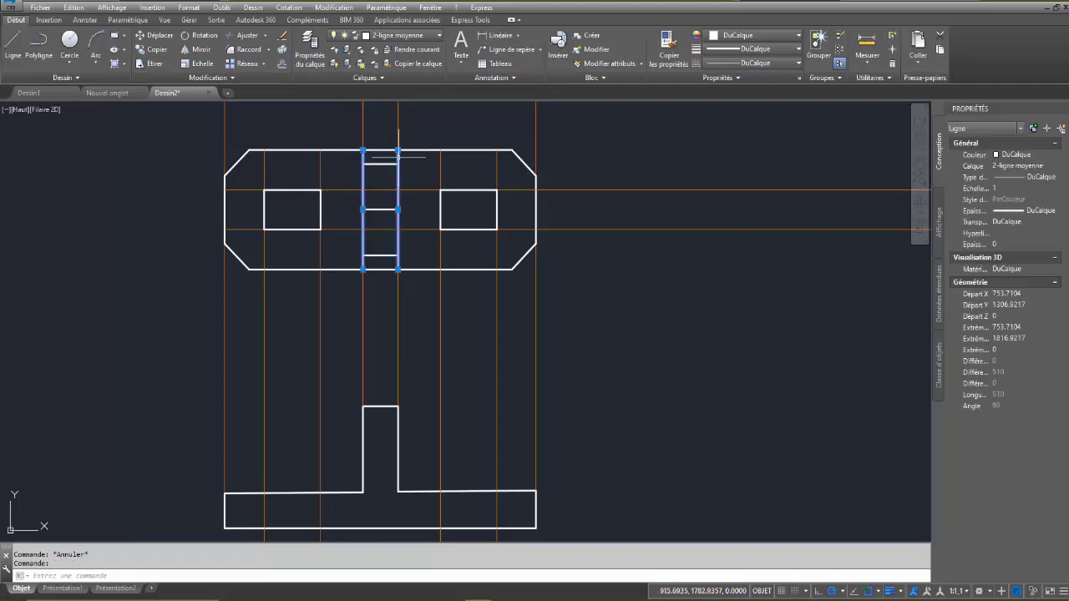
pyautogui.click(380, 163)
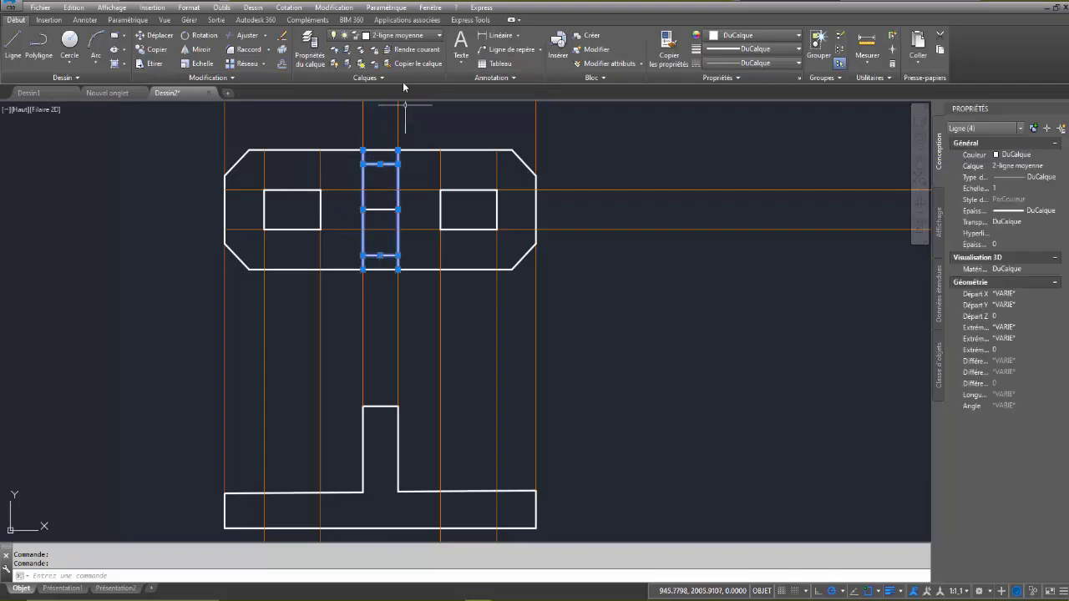
pyautogui.click(406, 35)
pyautogui.click(407, 107)
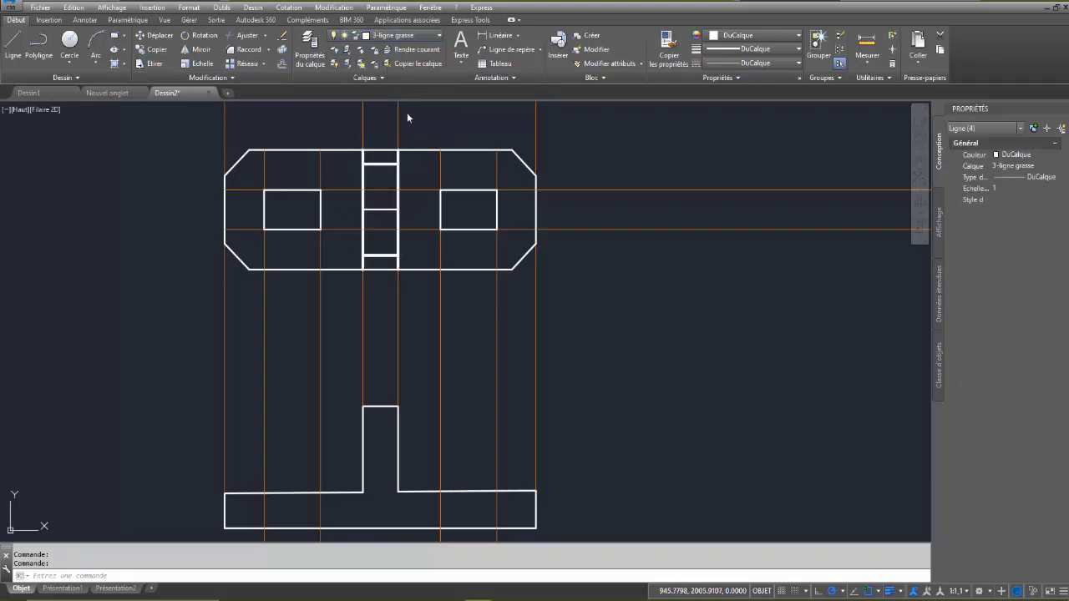
pyautogui.press('Escape')
pyautogui.press('Escape')
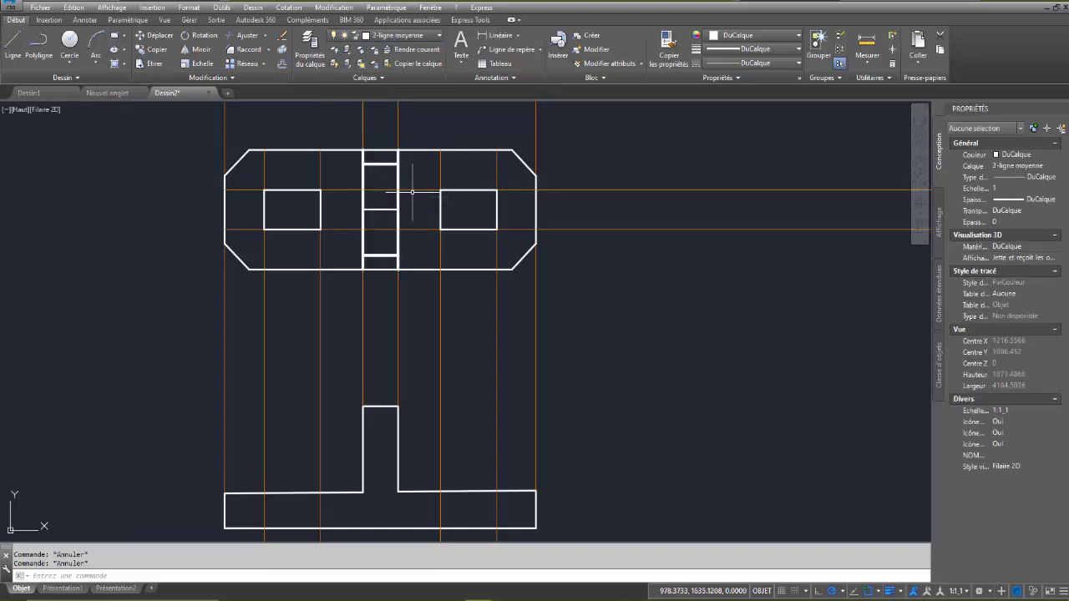
# - Make 3-ligne grasse the current layer
pyautogui.write('l')
pyautogui.press('Return')
pyautogui.press('Escape')
pyautogui.click(406, 35)
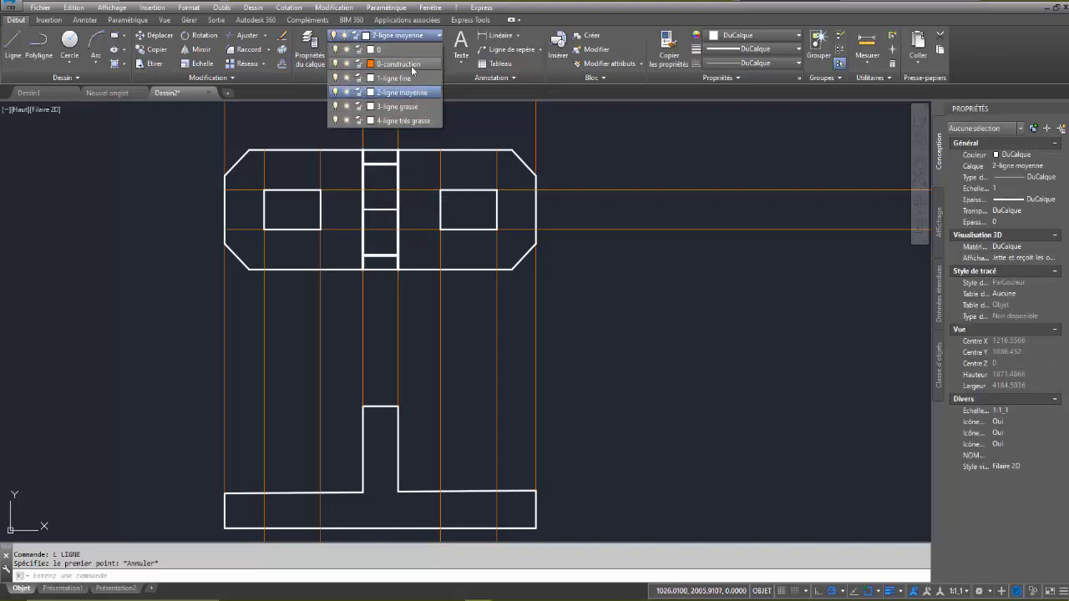
pyautogui.click(408, 107)
# - Draw a thick line on the central slot, then recentre the views
pyautogui.write('l')
pyautogui.press('Return')
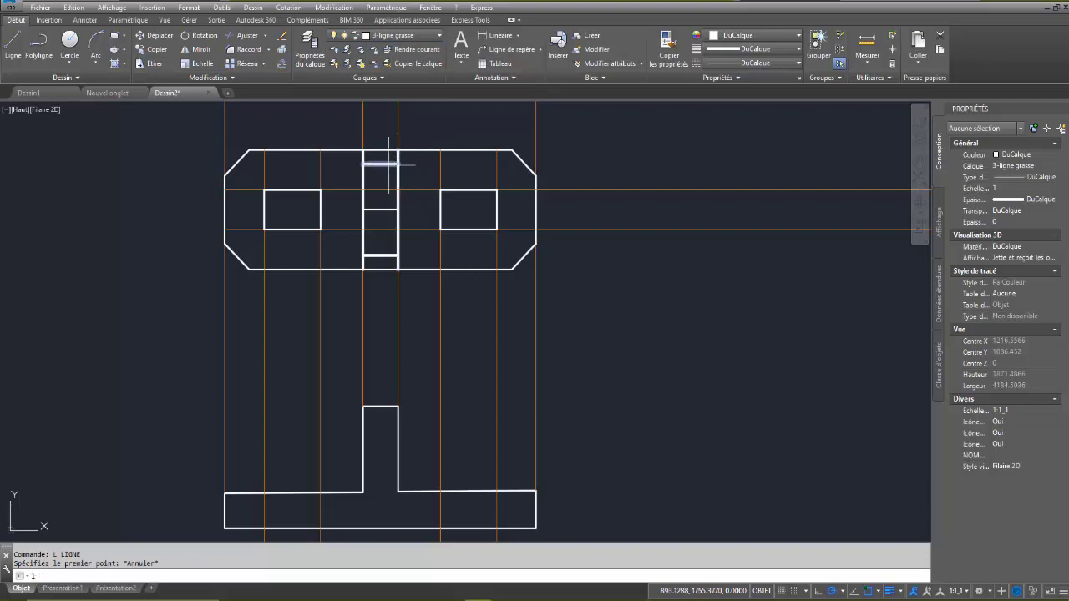
pyautogui.click(362, 150)
pyautogui.press('Escape')
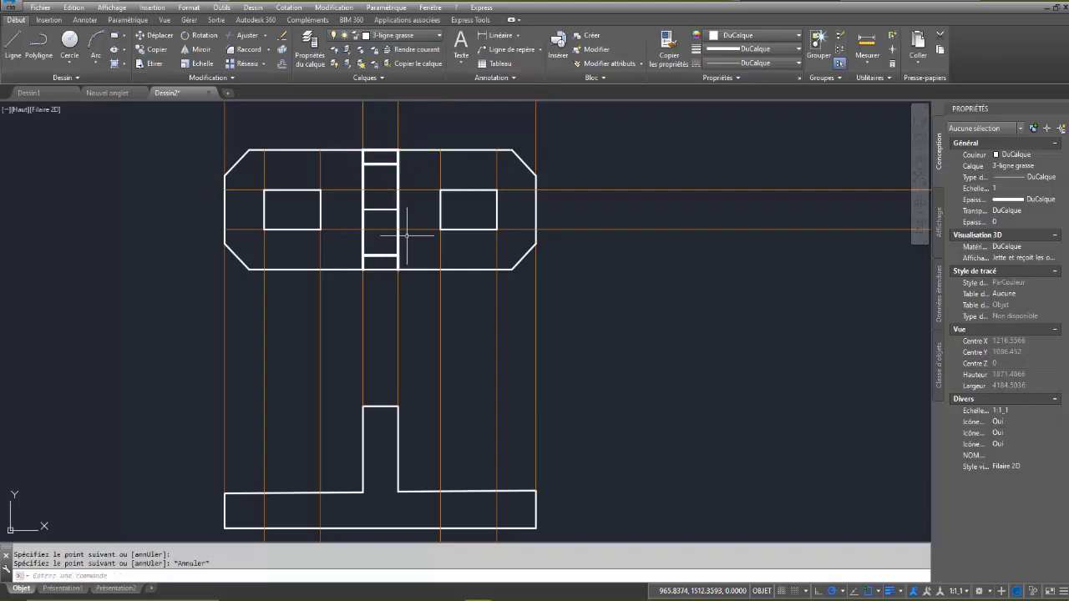
pyautogui.press('Return')
pyautogui.click(398, 270)
pyautogui.click(398, 270)
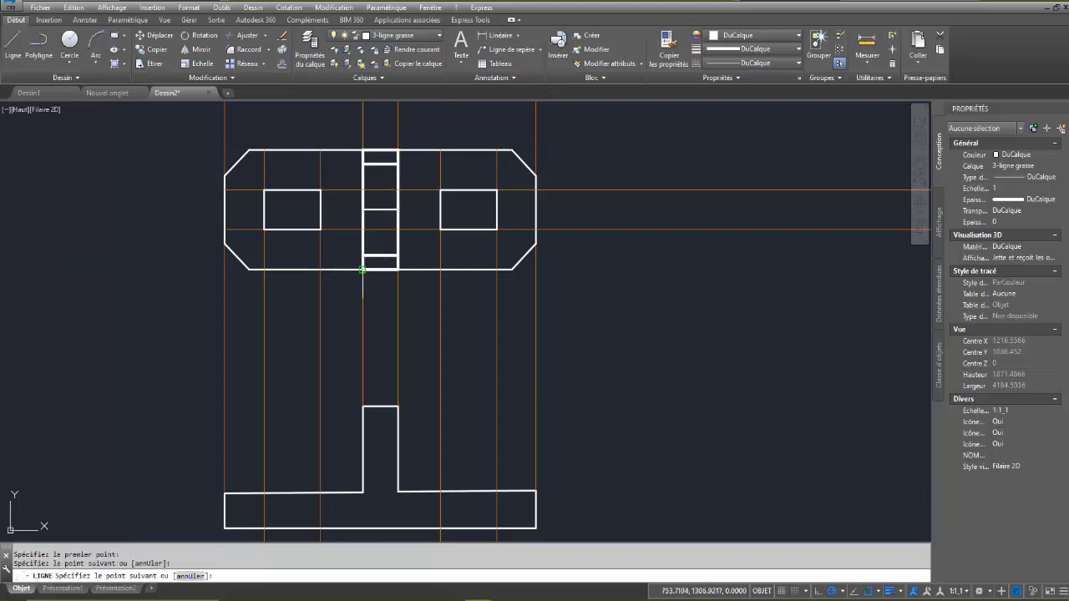
pyautogui.press('Escape')
pyautogui.press('Escape')
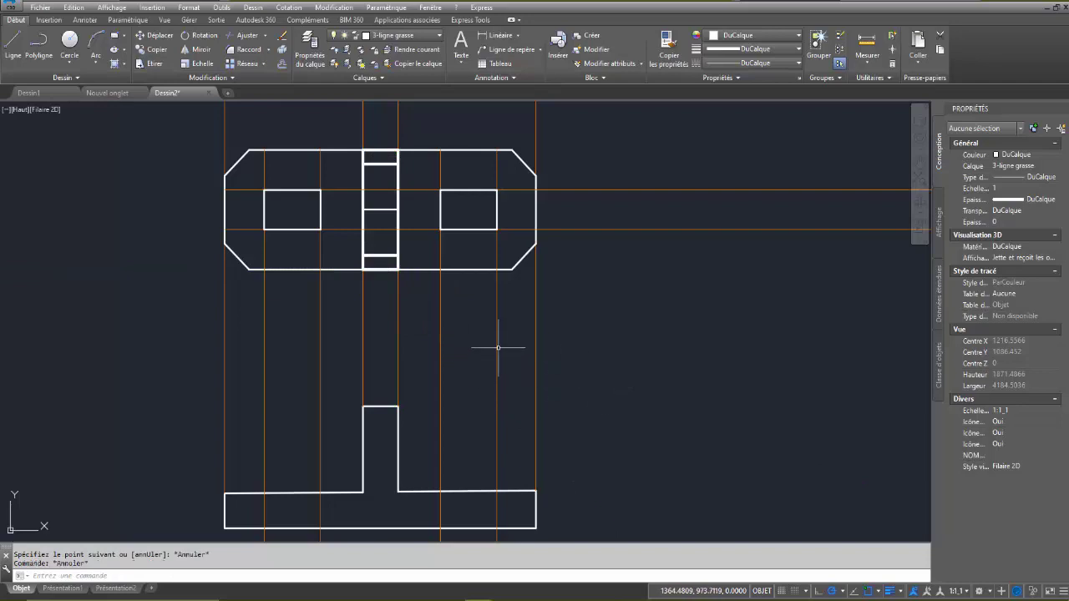
pyautogui.rightClick(405, 359)
pyautogui.press('Escape')
pyautogui.moveTo(447, 344); pyautogui.dragTo(427, 402, button='middle')
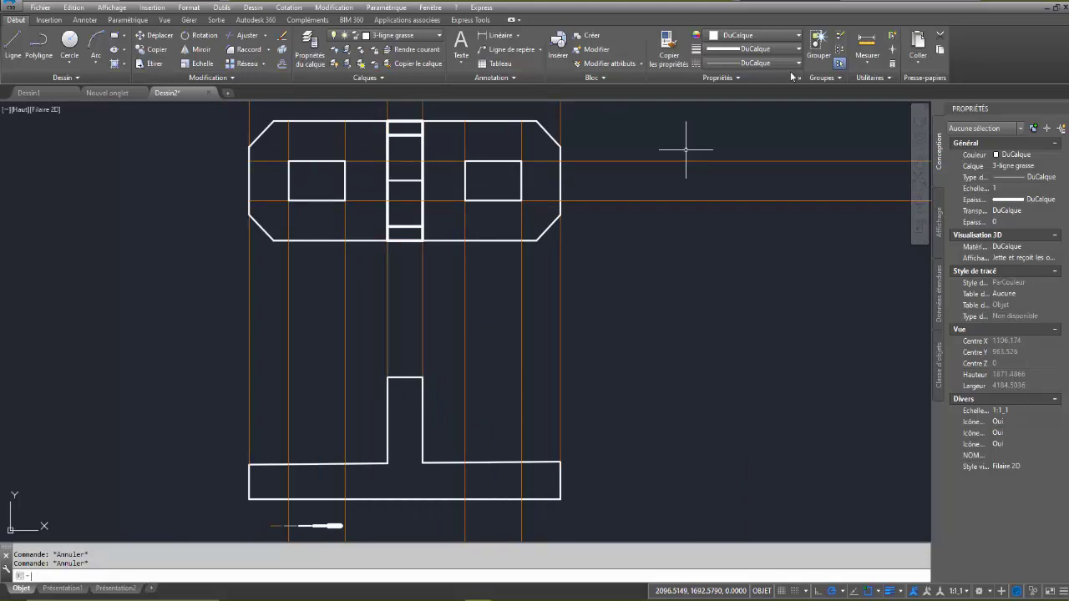
# - Make 1-ligne fine the current layer, abandoning two misplaced line attempts on the base
pyautogui.click(401, 35)
pyautogui.click(409, 81)
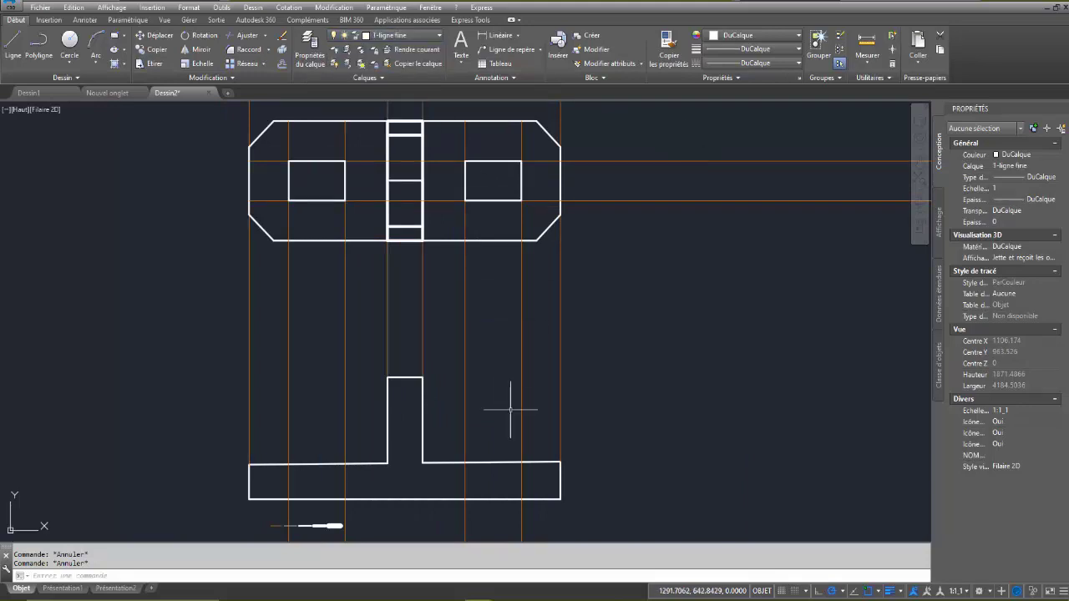
pyautogui.write('pl')
pyautogui.press('Return')
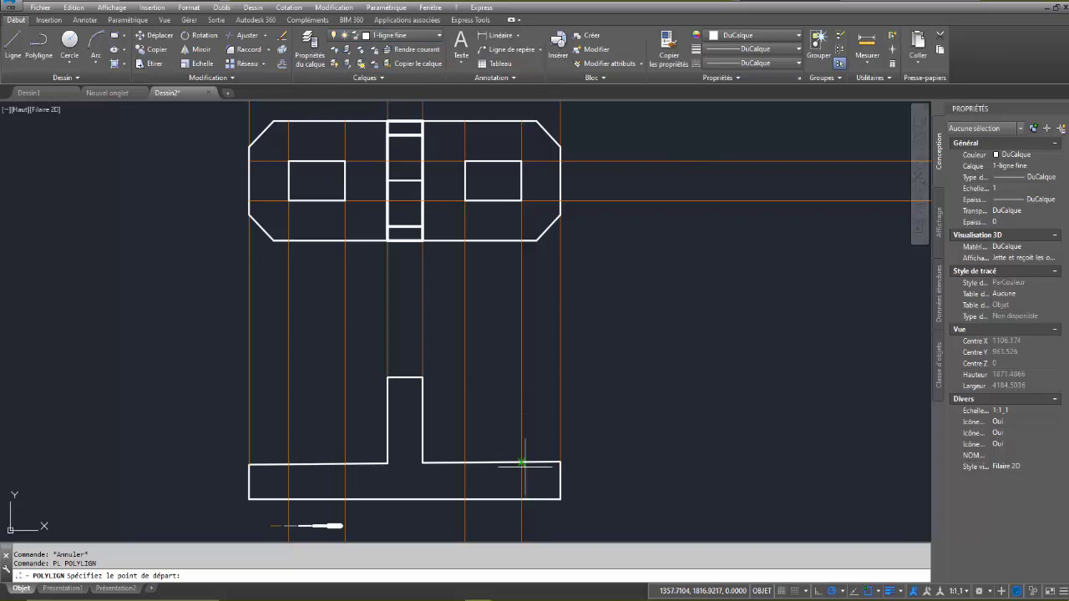
pyautogui.click(522, 462)
pyautogui.press('Escape')
pyautogui.press('Return')
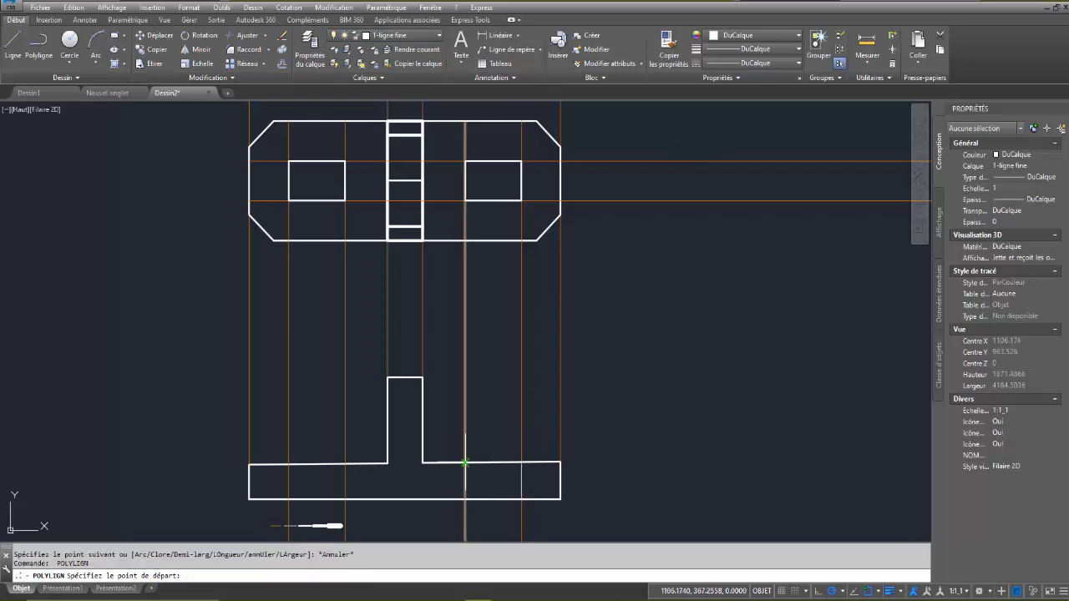
pyautogui.click(464, 462)
pyautogui.press('Escape')
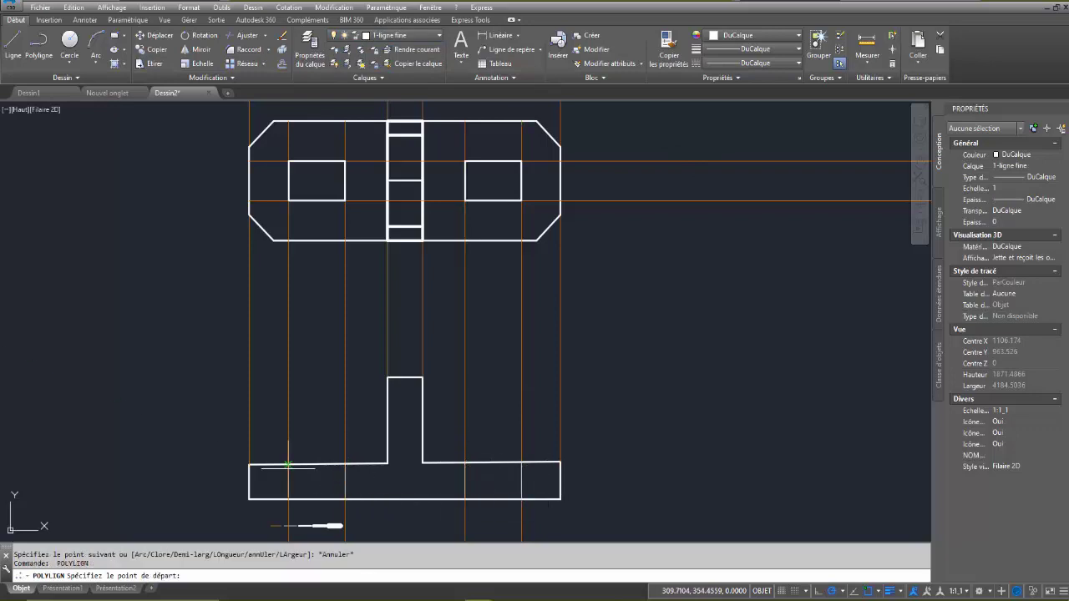
pyautogui.press('Escape')
pyautogui.write('demi')
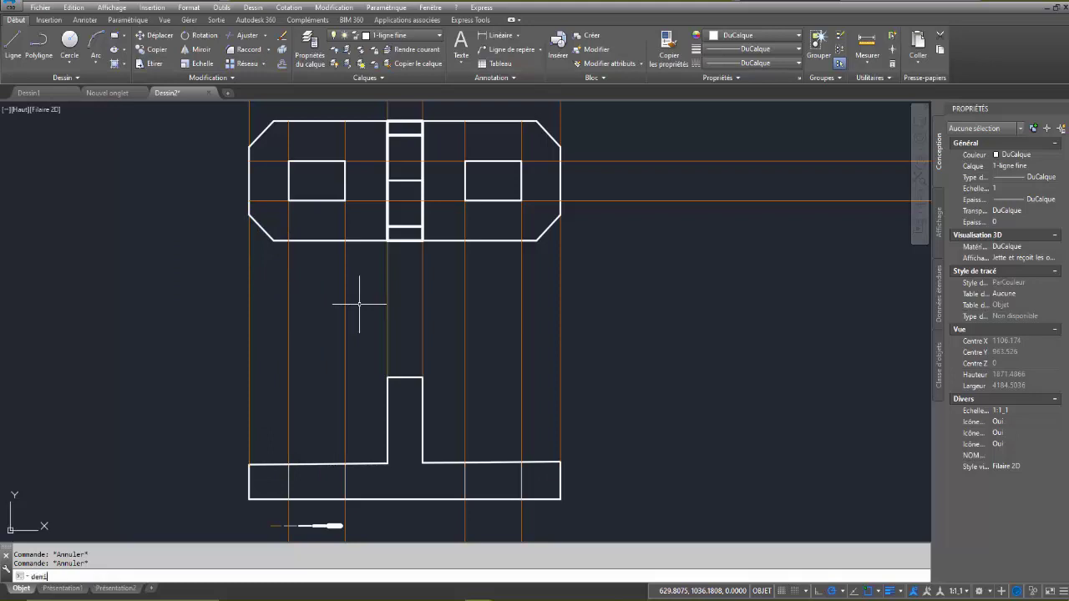
# - Drop rays straight down from the top view's lower-left and lower-right corners
pyautogui.press('Return')
pyautogui.click(273, 241)
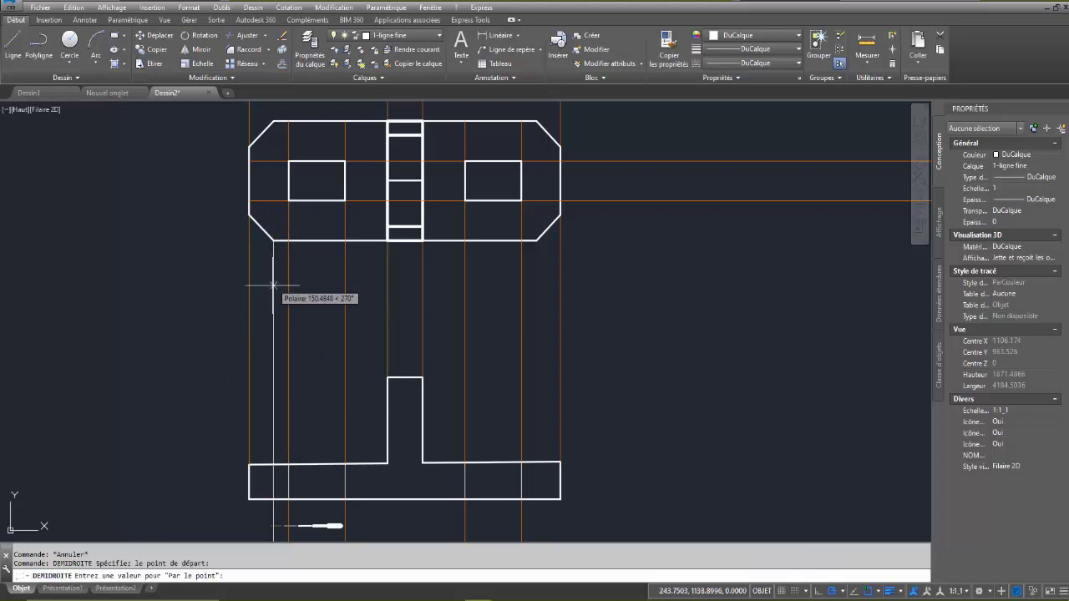
pyautogui.click(276, 300)
pyautogui.press('Escape')
pyautogui.press('Return')
pyautogui.click(536, 241)
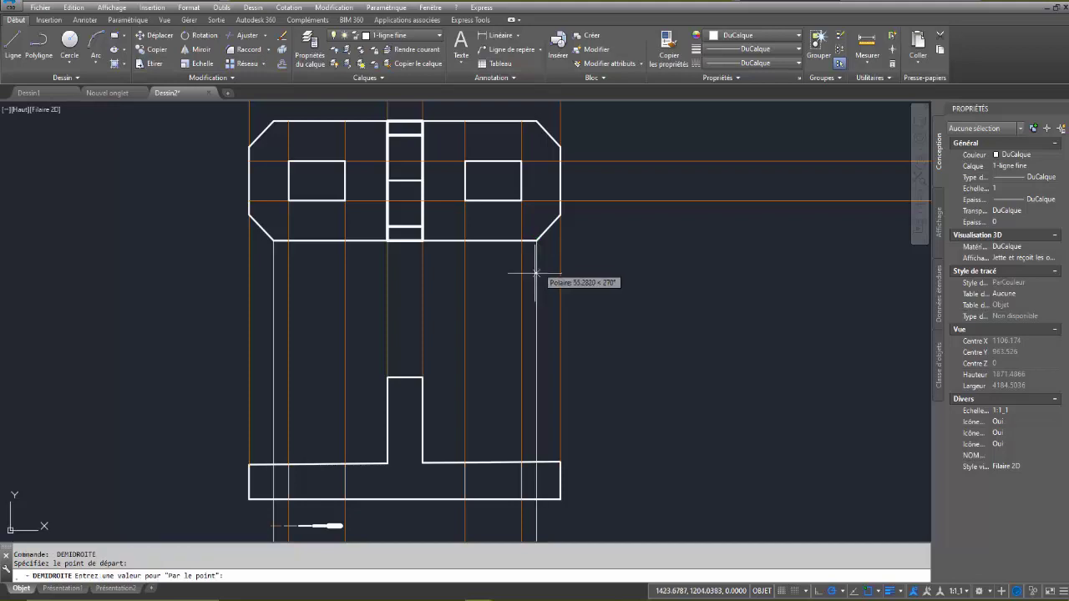
pyautogui.click(537, 309)
pyautogui.press('Escape')
# - Copy the orange construction line's properties onto the right ray
pyautogui.click(666, 64)
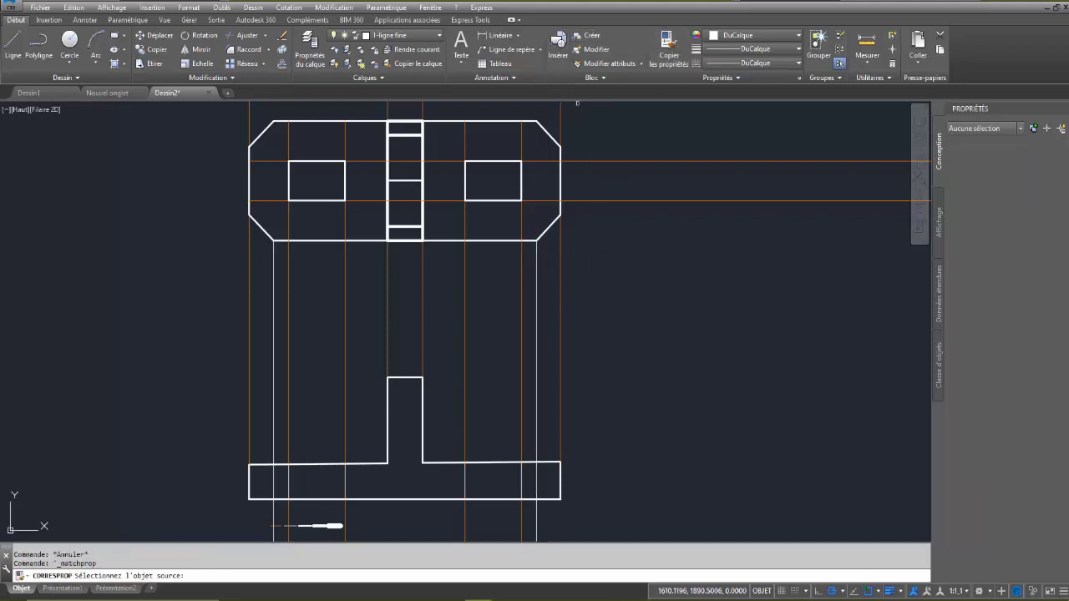
pyautogui.click(587, 200)
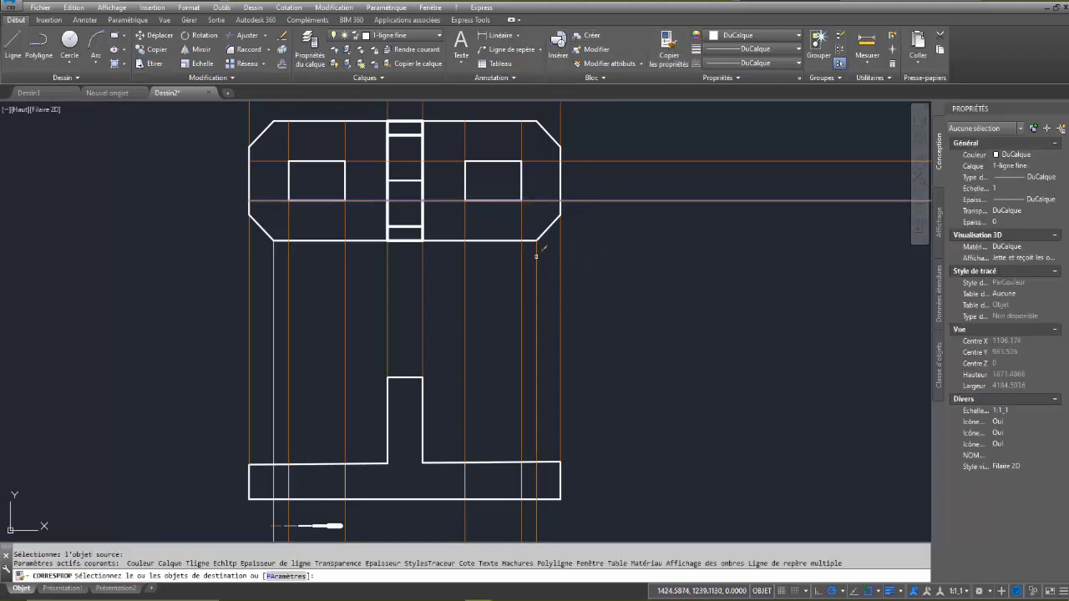
pyautogui.click(536, 255)
pyautogui.press('Escape')
pyautogui.press('Escape')
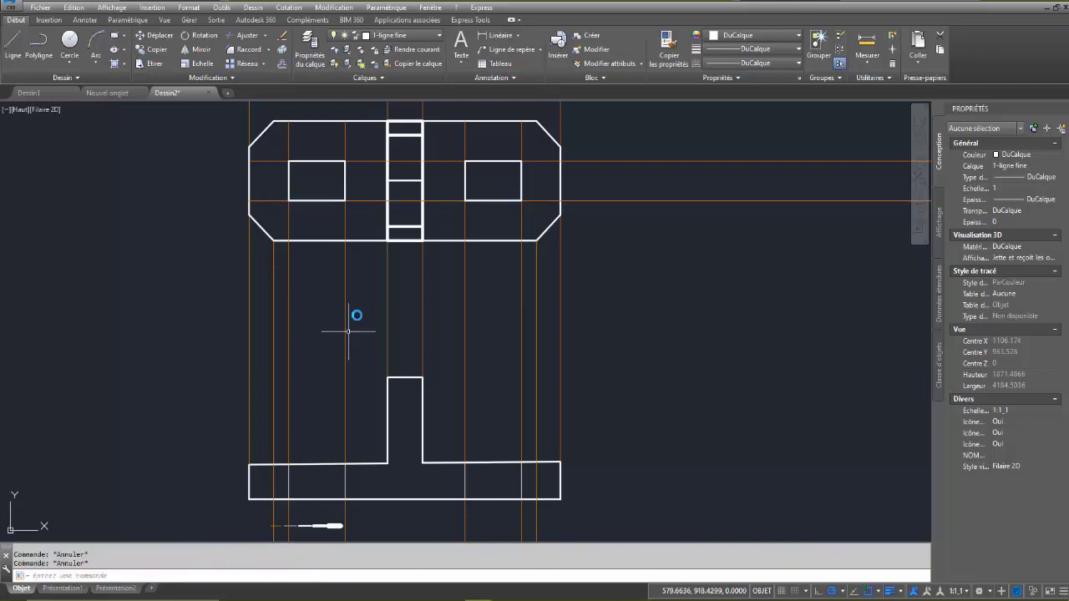
pyautogui.moveTo(352, 328); pyautogui.dragTo(380, 267, button='middle')
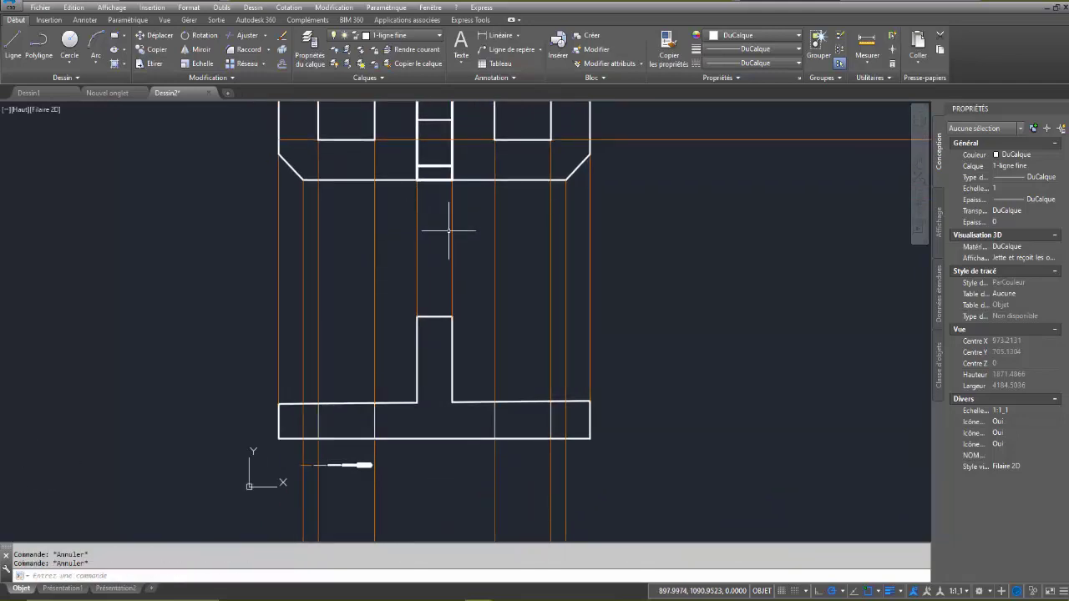
# - On layer 2-ligne moyenne, draw vertical edges near the left and right ends of the front base
pyautogui.write('pl')
pyautogui.press('Return')
pyautogui.click(401, 35)
pyautogui.click(389, 97)
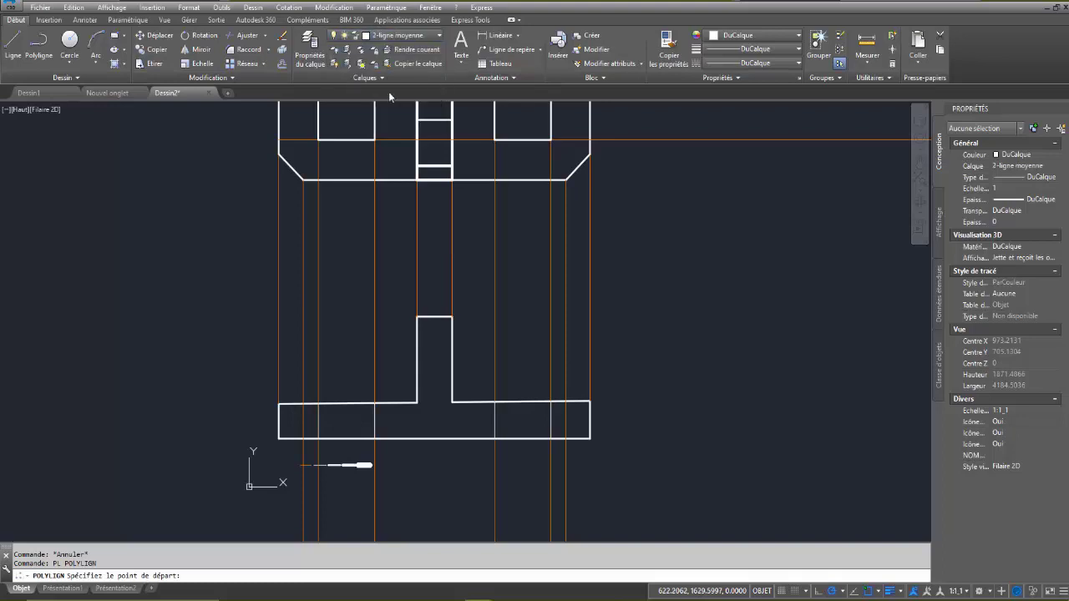
pyautogui.click(304, 405)
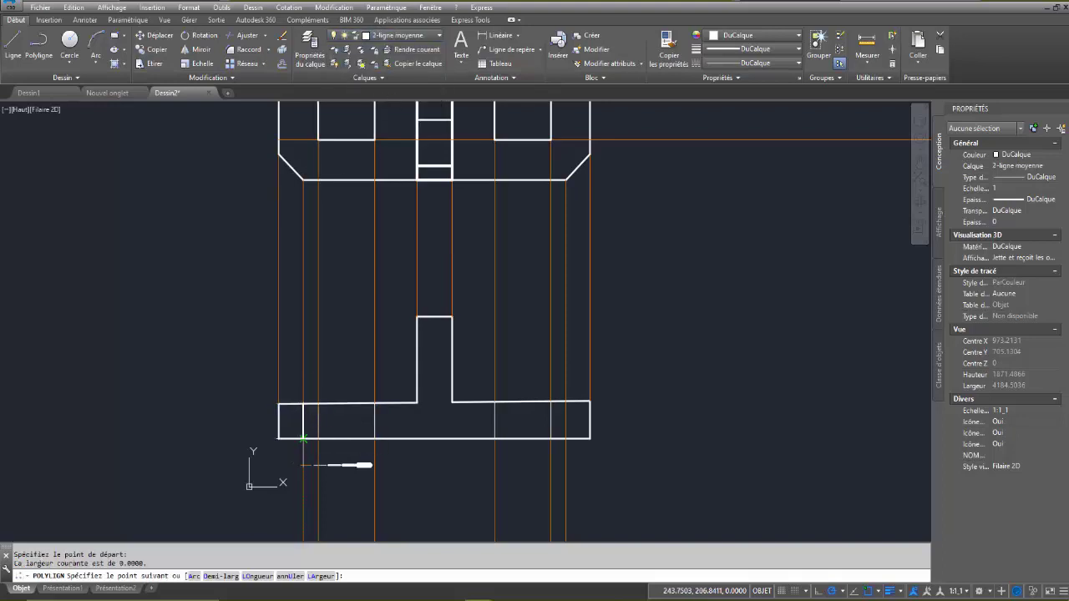
pyautogui.click(304, 438)
pyautogui.press('Return')
pyautogui.press('Return')
pyautogui.click(565, 401)
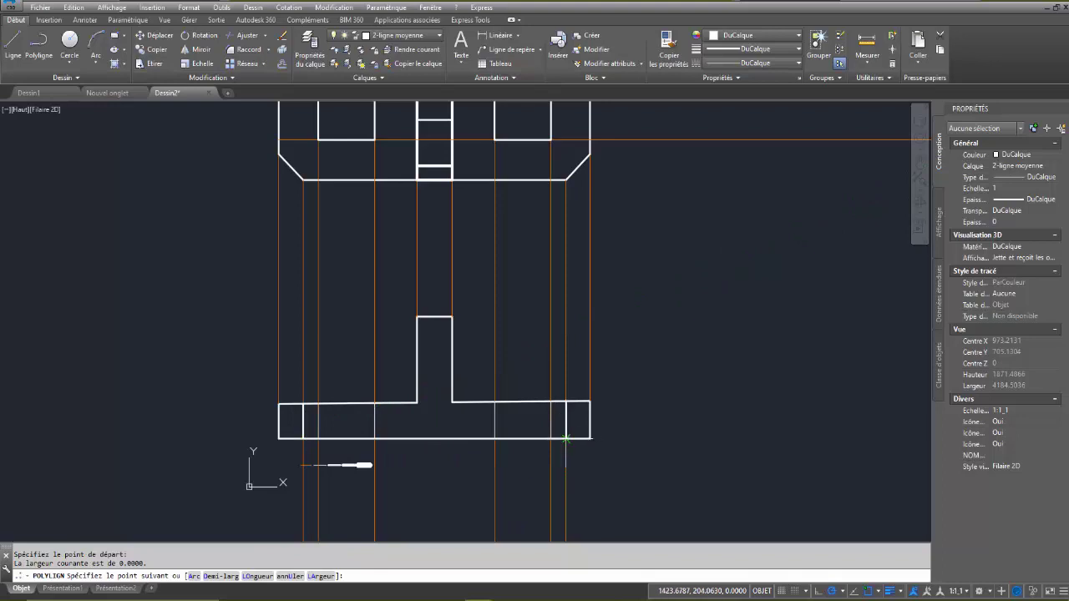
pyautogui.press('Escape')
pyautogui.press('Escape')
# - Select the inner vertical lines of the base and show the linetype choices
pyautogui.click(551, 419)
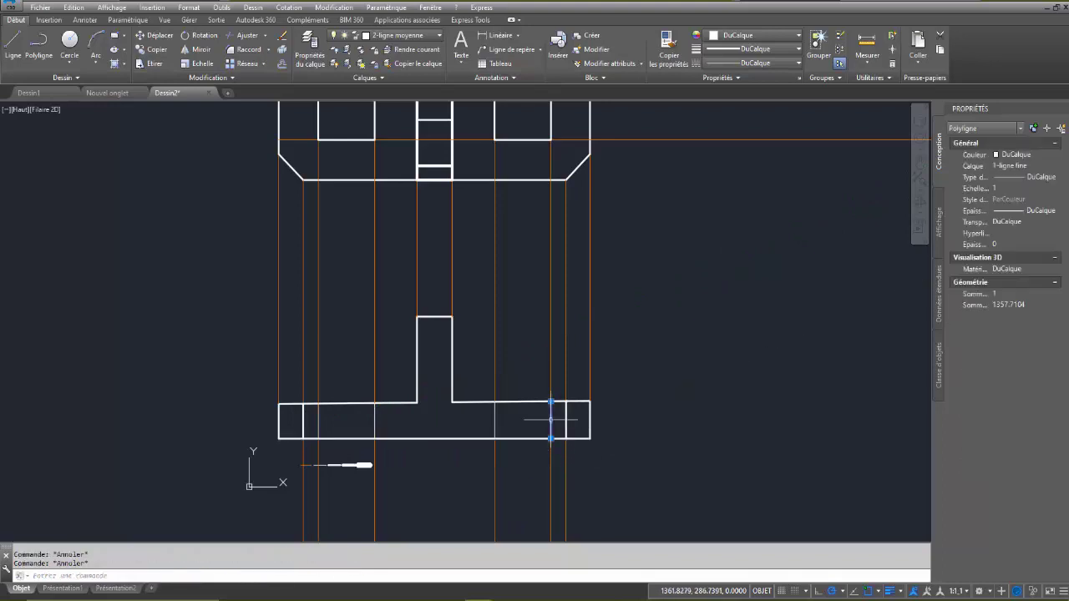
pyautogui.click(494, 419)
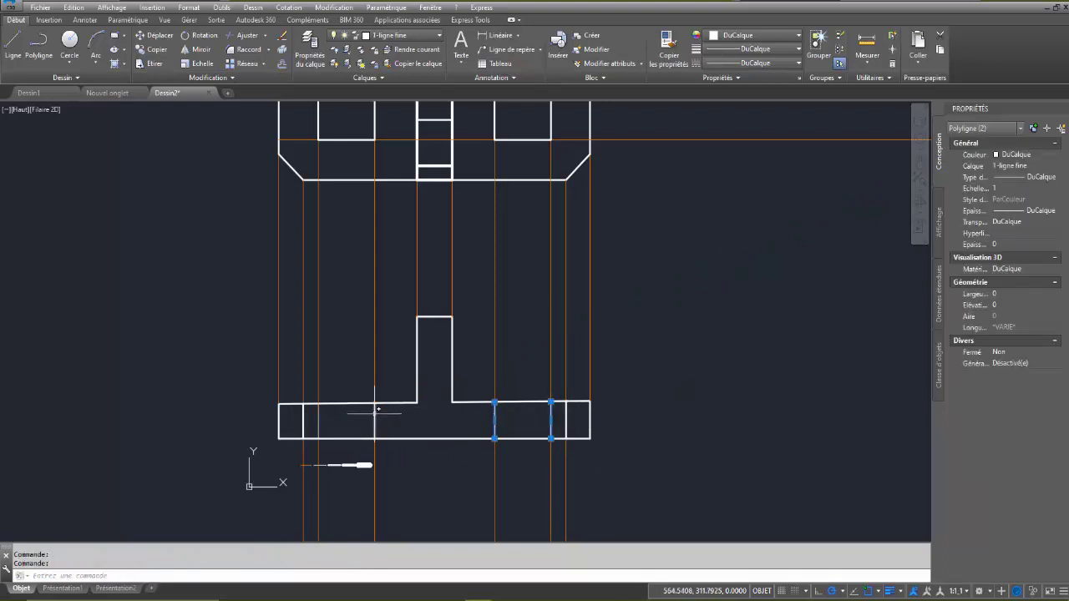
pyautogui.click(378, 409)
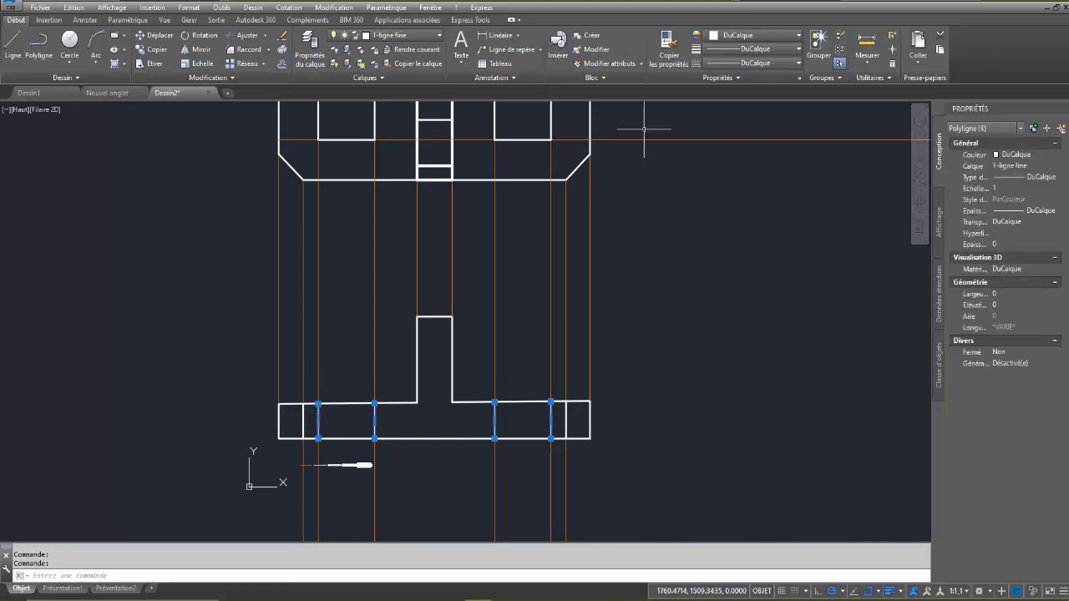
pyautogui.click(734, 64)
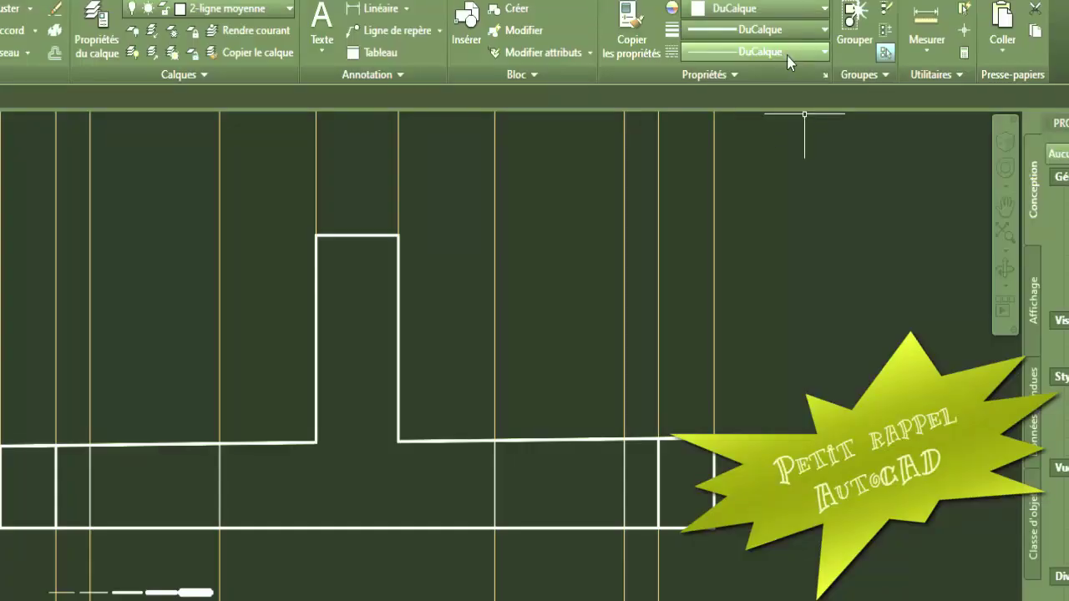
# - Through Autre... and Charger..., load the CACHE2 linetype from acadiso.lin
pyautogui.click(785, 52)
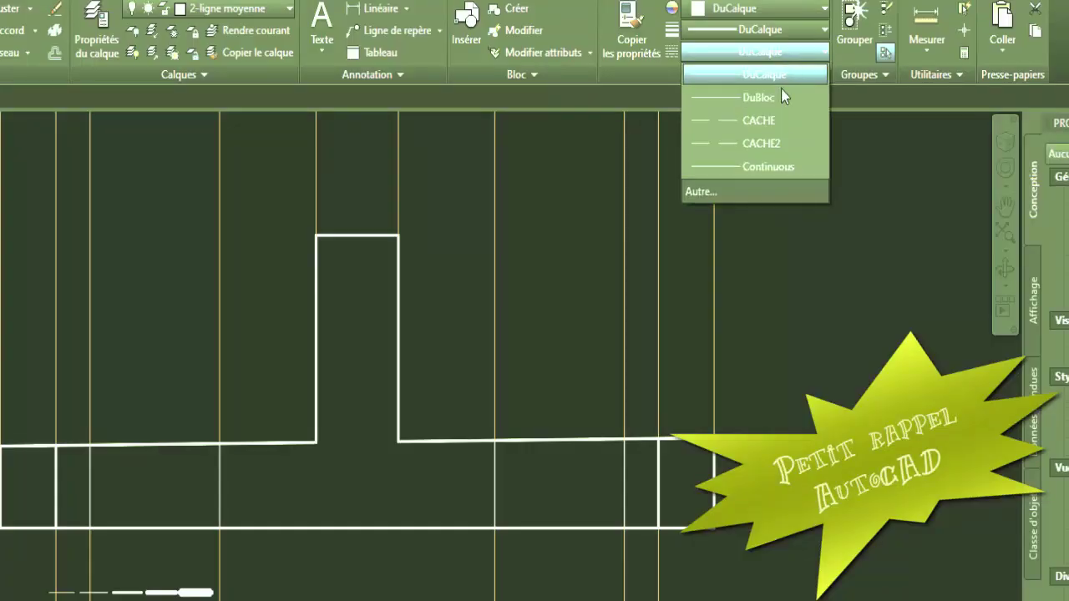
pyautogui.click(783, 191)
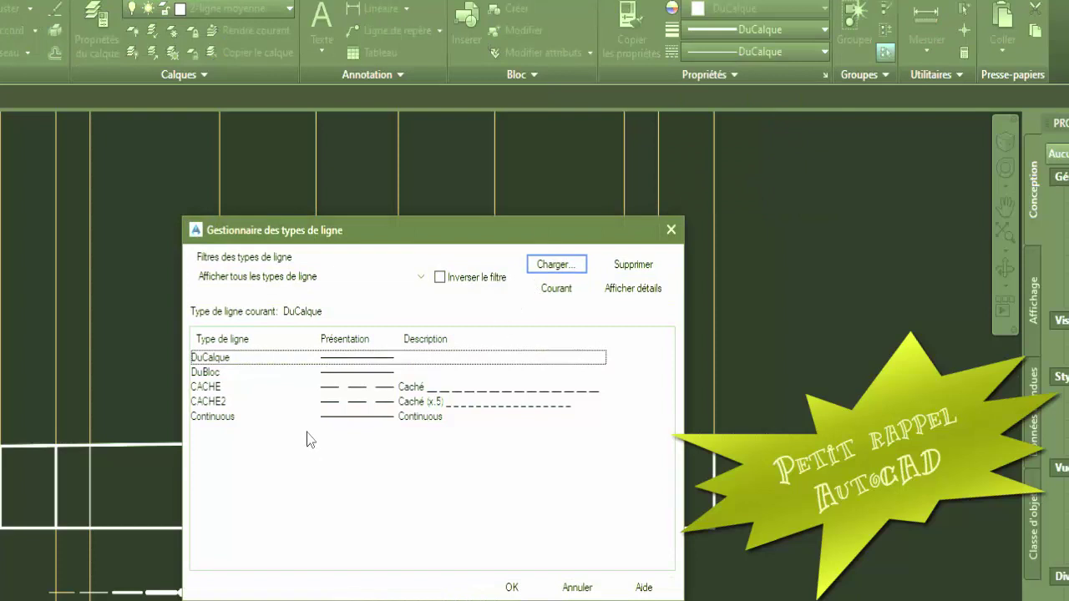
pyautogui.click(552, 265)
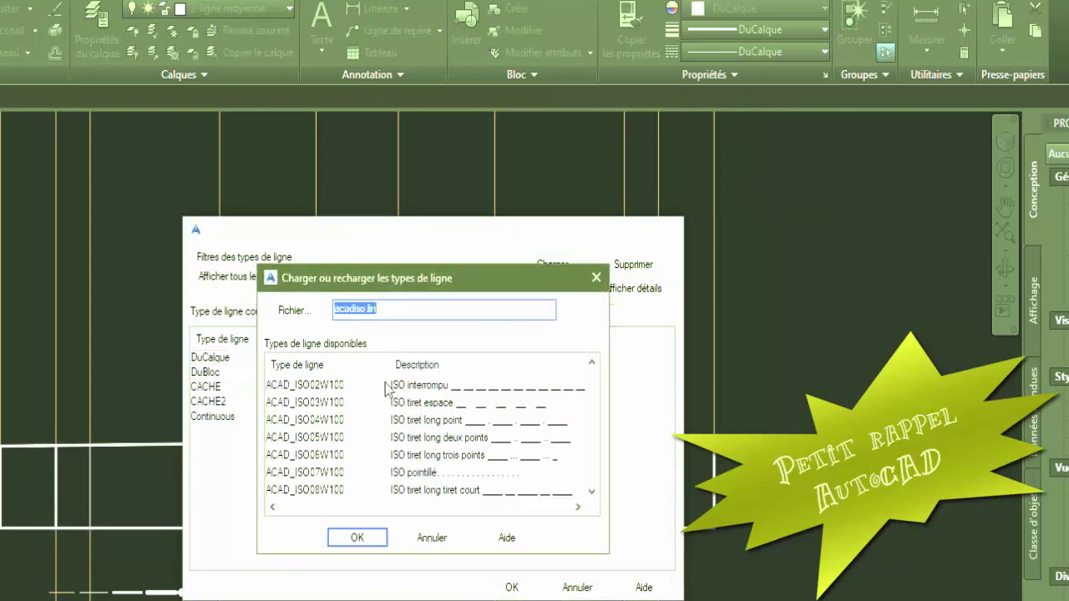
pyautogui.scroll(-5, 376, 441)
pyautogui.moveTo(467, 284); pyautogui.dragTo(656, 269)
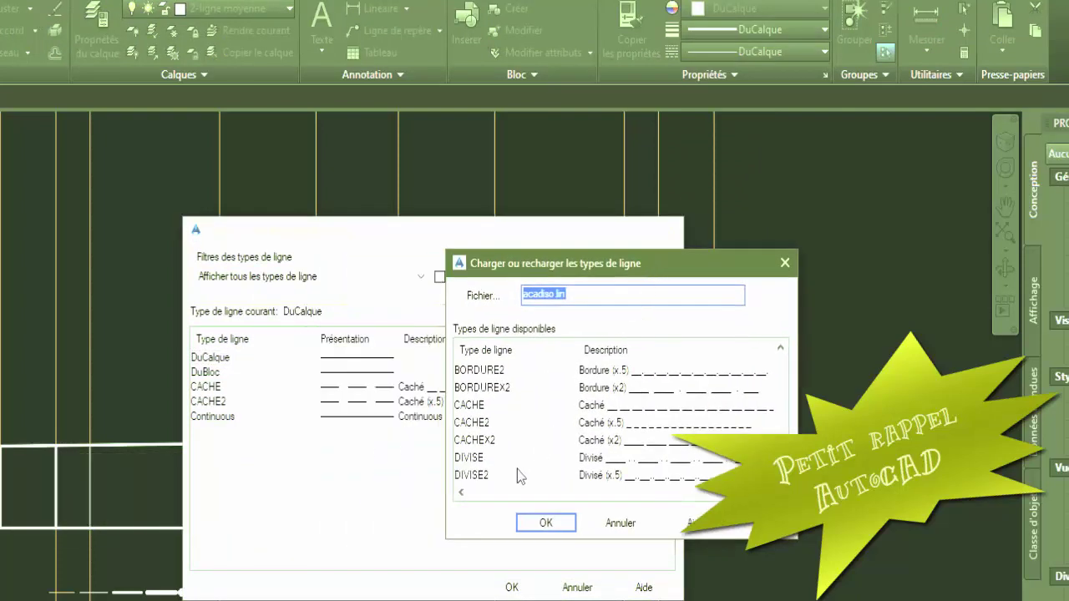
pyautogui.click(476, 423)
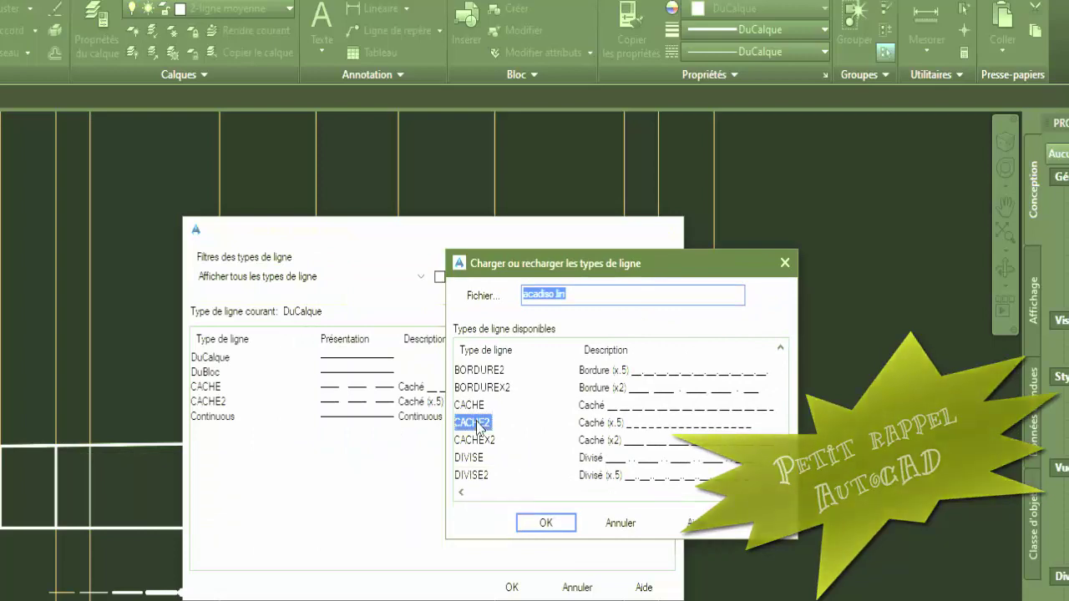
pyautogui.click(545, 523)
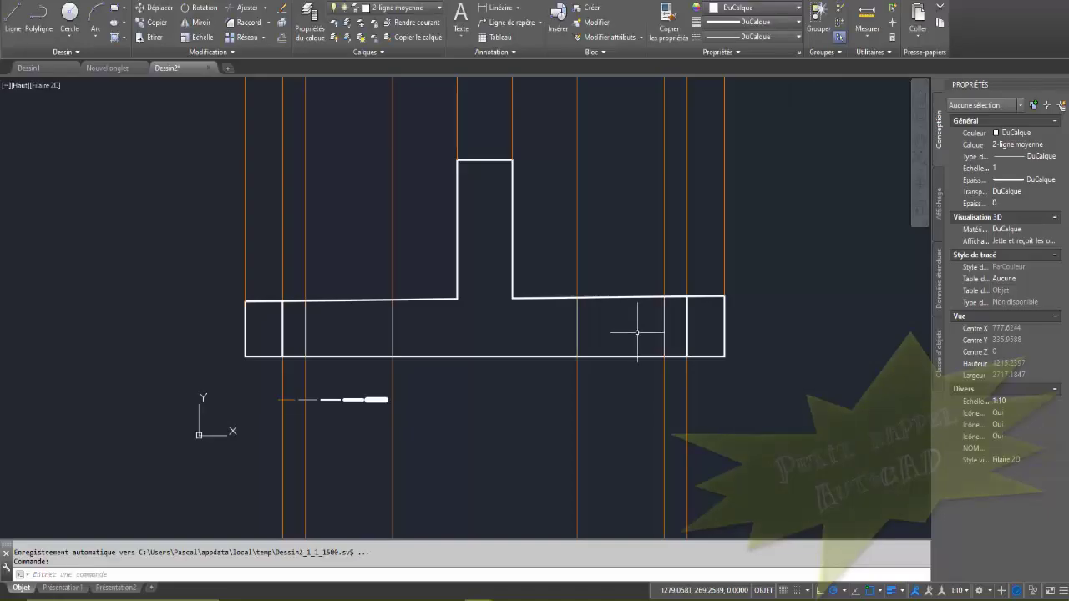
pyautogui.press('Escape')
# - Give the front base's four inner vertical lines the CACHE2 dashed linetype
pyautogui.click(665, 328)
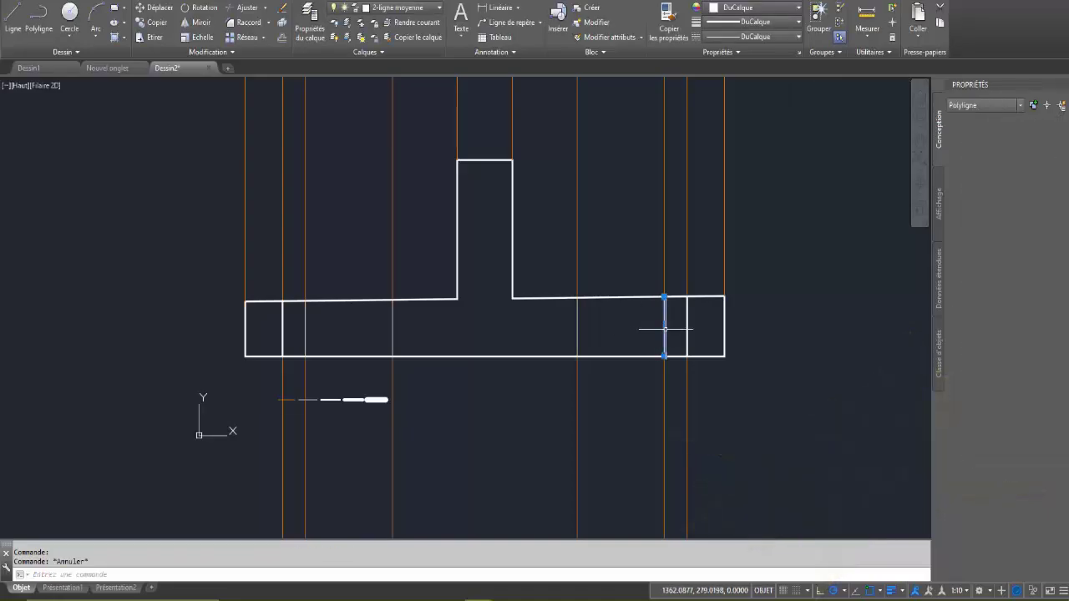
pyautogui.click(575, 328)
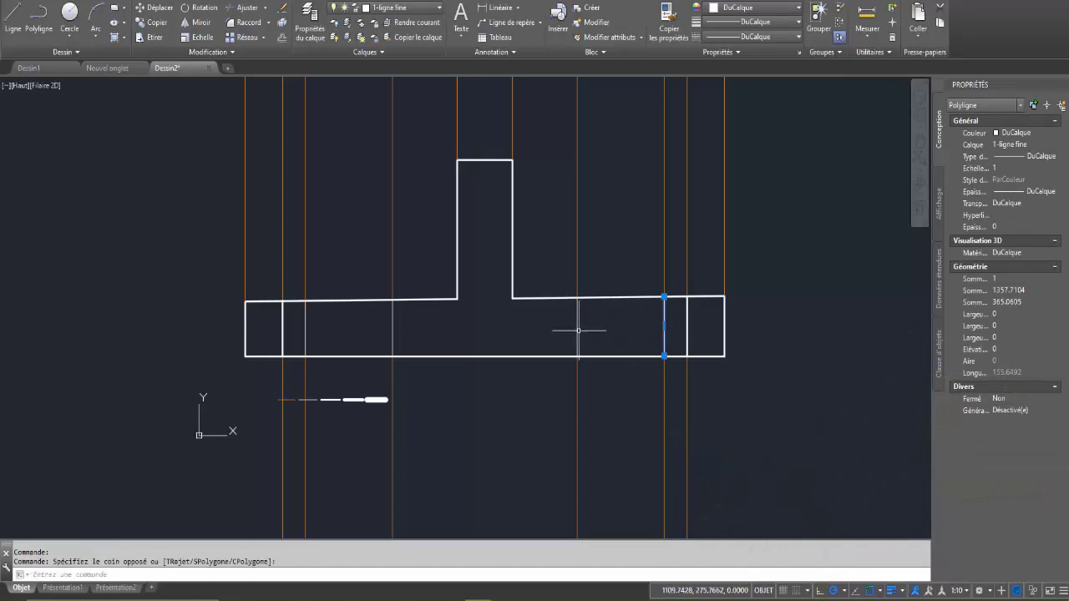
pyautogui.click(578, 330)
pyautogui.moveTo(664, 327)
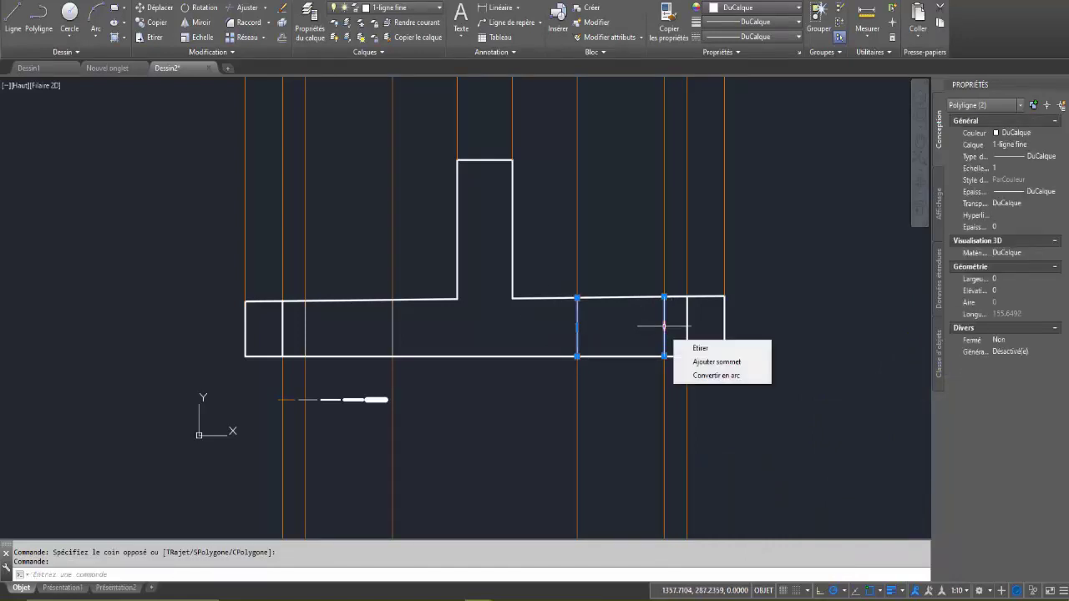
pyautogui.click(400, 329)
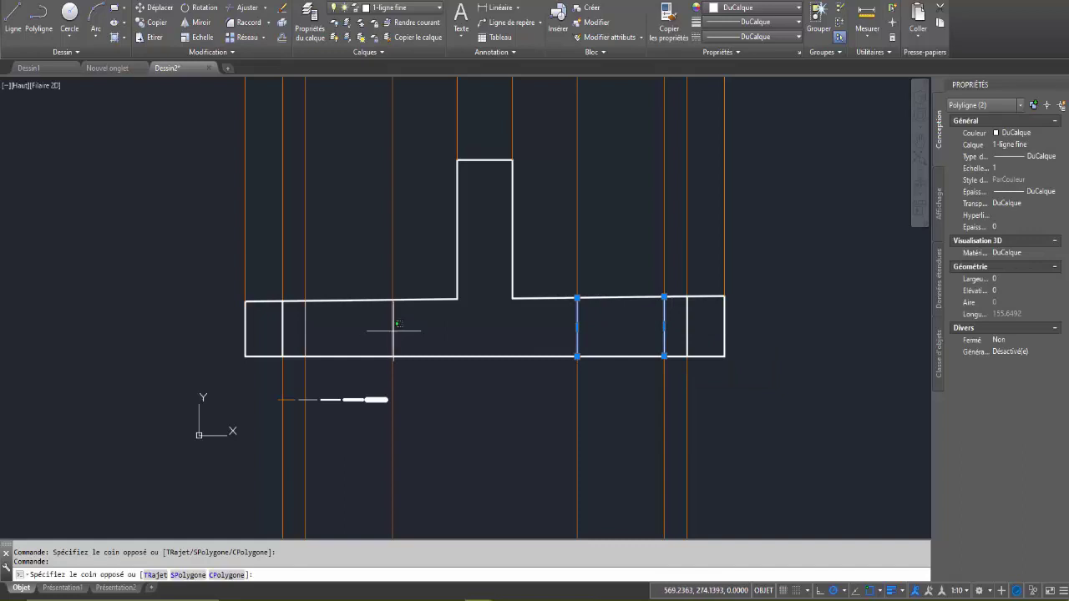
pyautogui.click(384, 344)
pyautogui.click(311, 323)
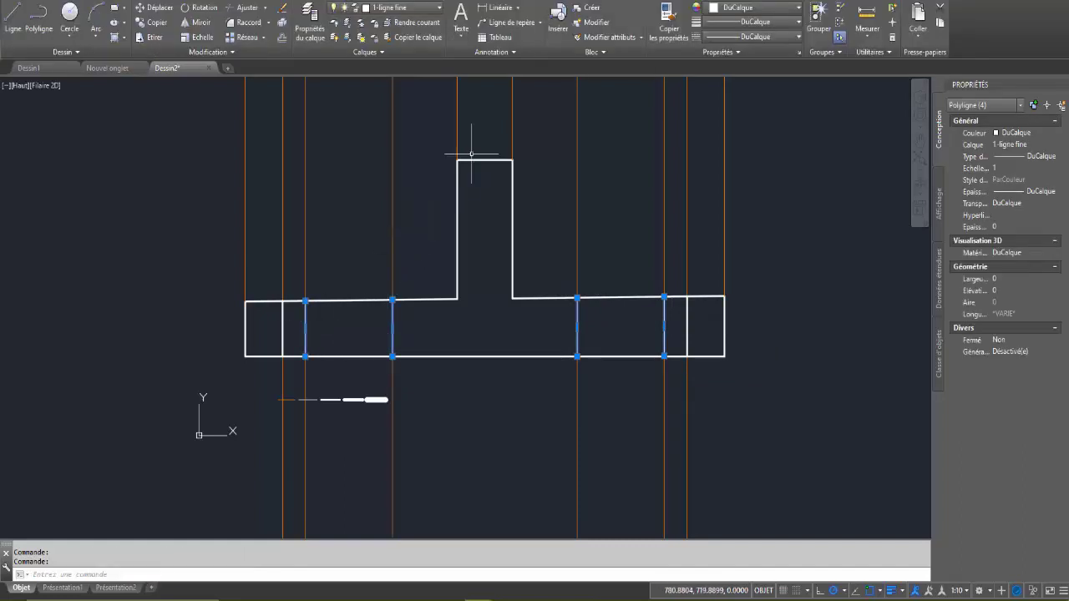
pyautogui.click(752, 37)
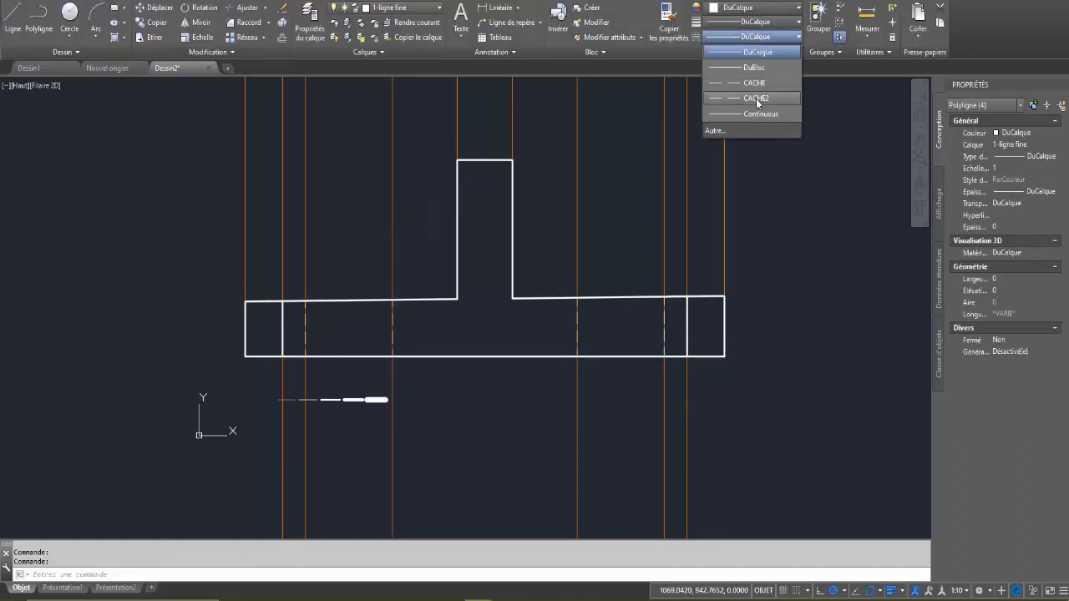
pyautogui.click(756, 99)
pyautogui.press('Escape')
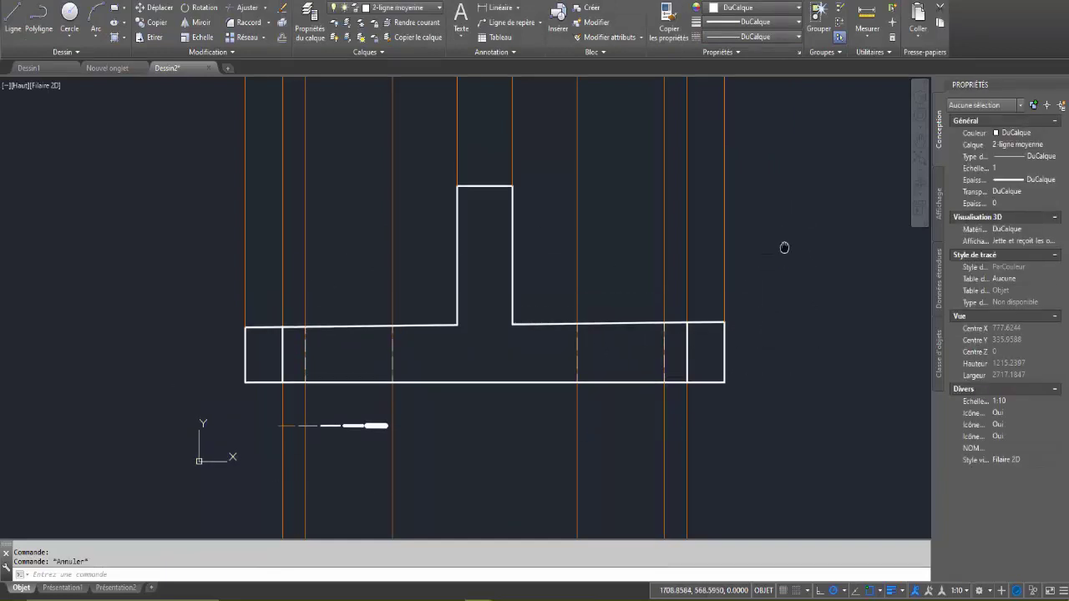
pyautogui.moveTo(782, 243); pyautogui.dragTo(790, 353, button='middle')
pyautogui.scroll(-4, 790, 355)
pyautogui.scroll(-2, 788, 358)
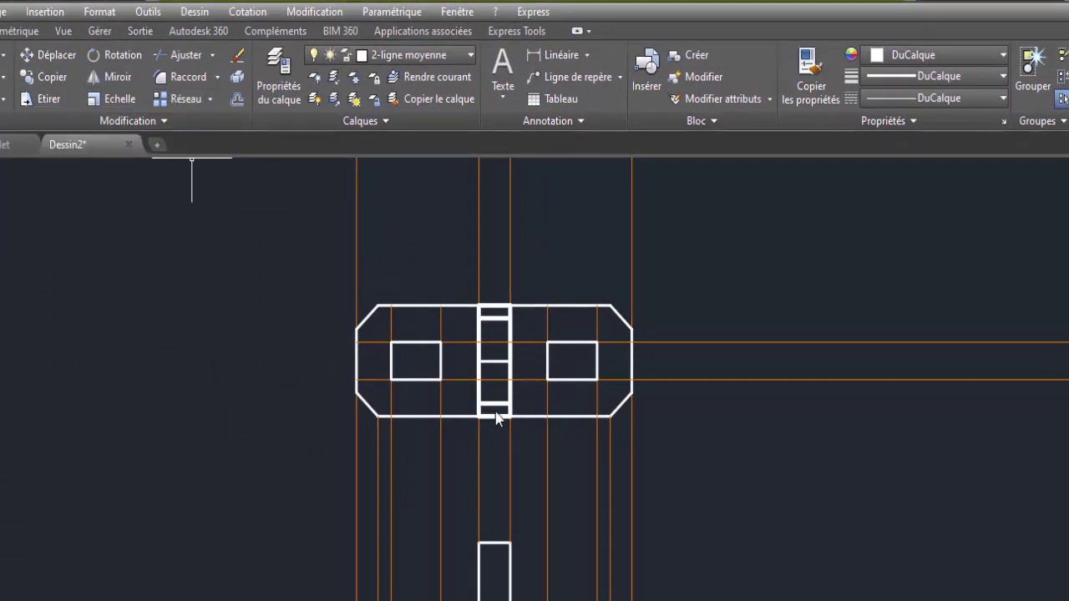
# - Make 0-construction current and run a construction line along the top view's bottom edge
pyautogui.click(415, 55)
pyautogui.click(393, 98)
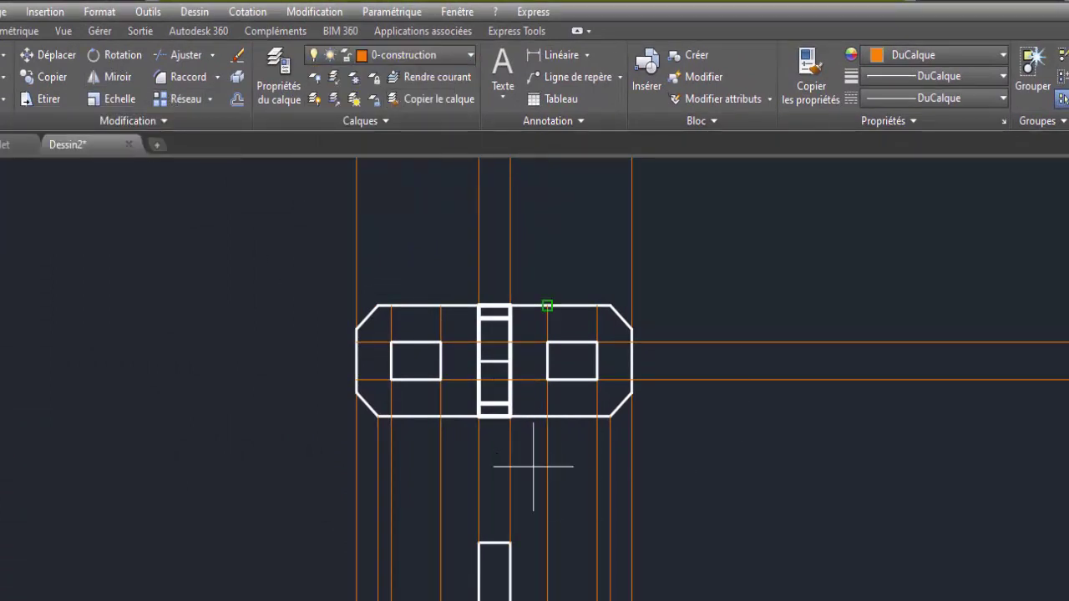
pyautogui.click(378, 416)
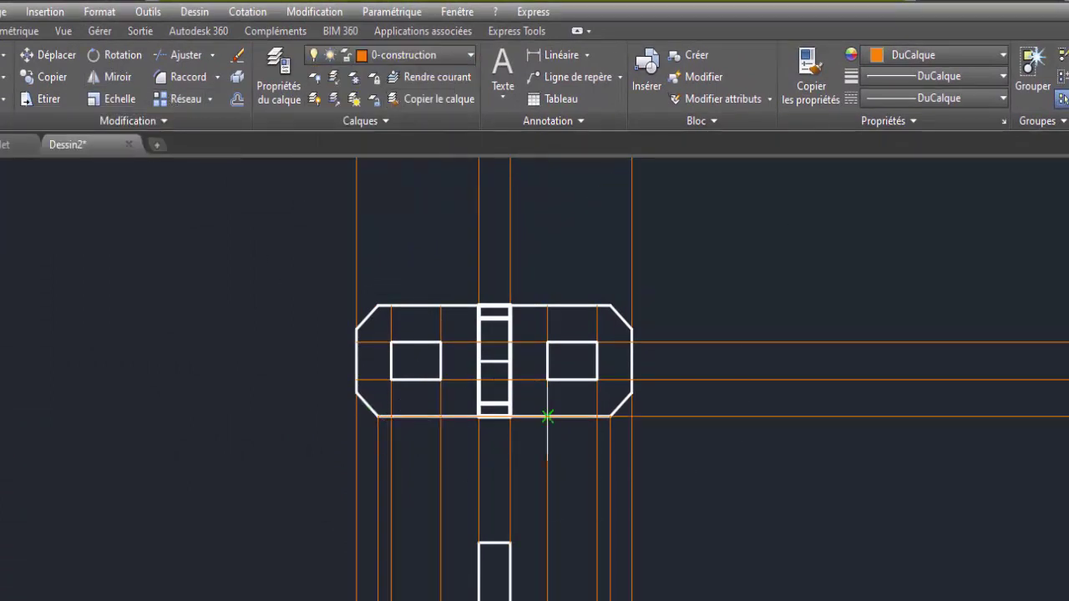
pyautogui.click(711, 423)
pyautogui.press('Return')
pyautogui.write('den')
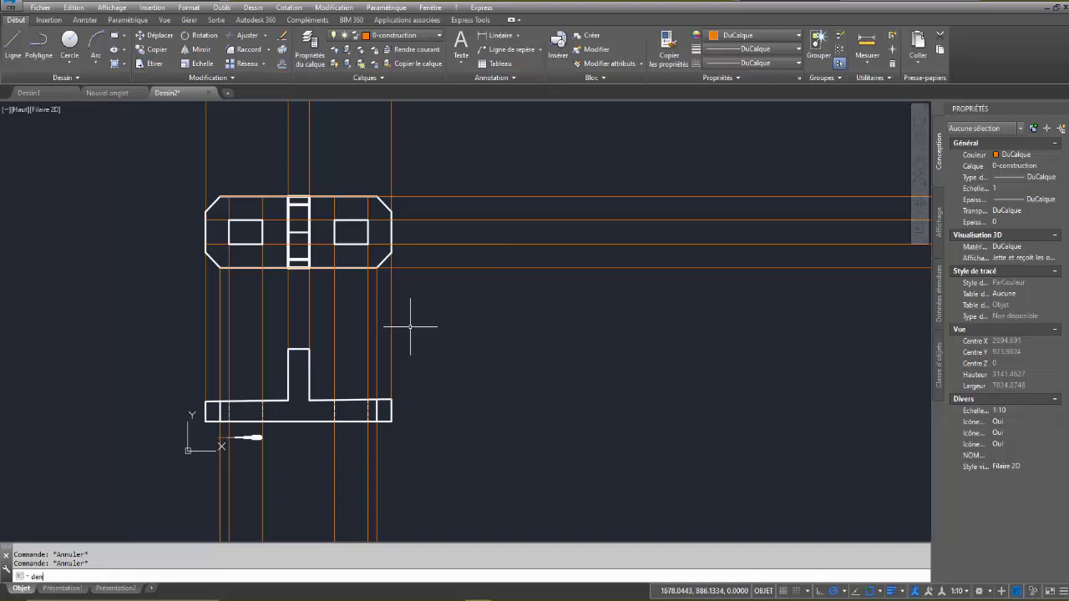
# - Send horizontal rays right from the base's lower-left corner and the tab's top-right corner
pyautogui.press('Return')
pyautogui.click(205, 421)
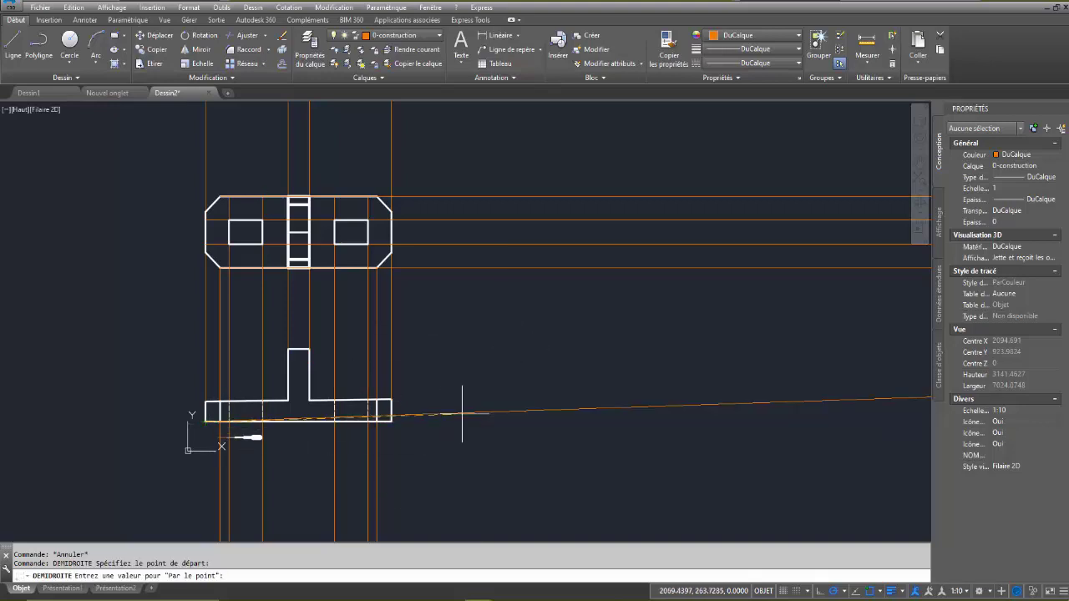
pyautogui.click(644, 424)
pyautogui.press('Escape')
pyautogui.press('Return')
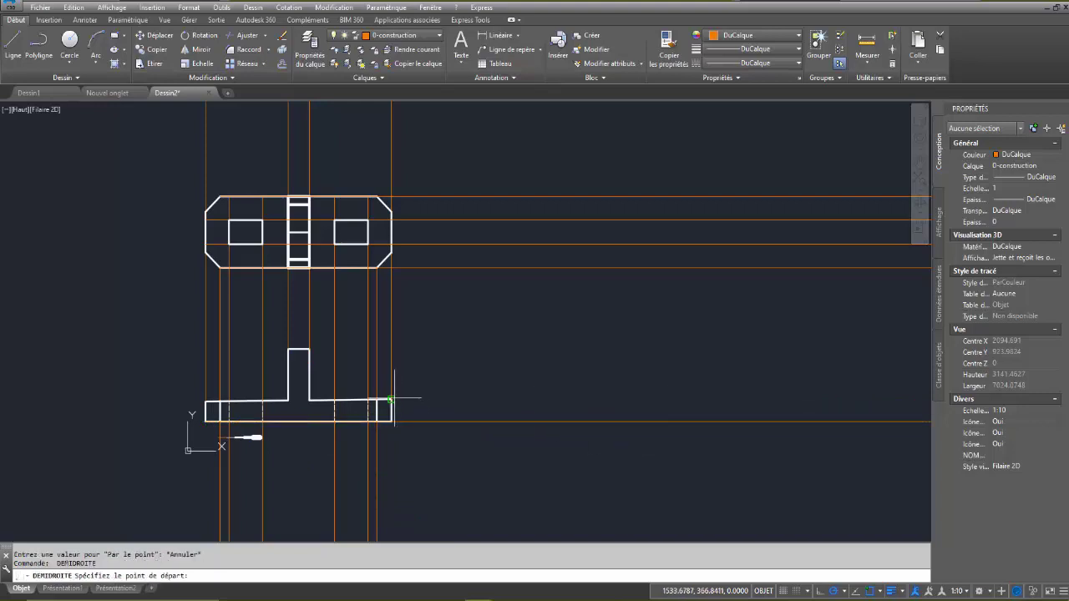
pyautogui.click(391, 400)
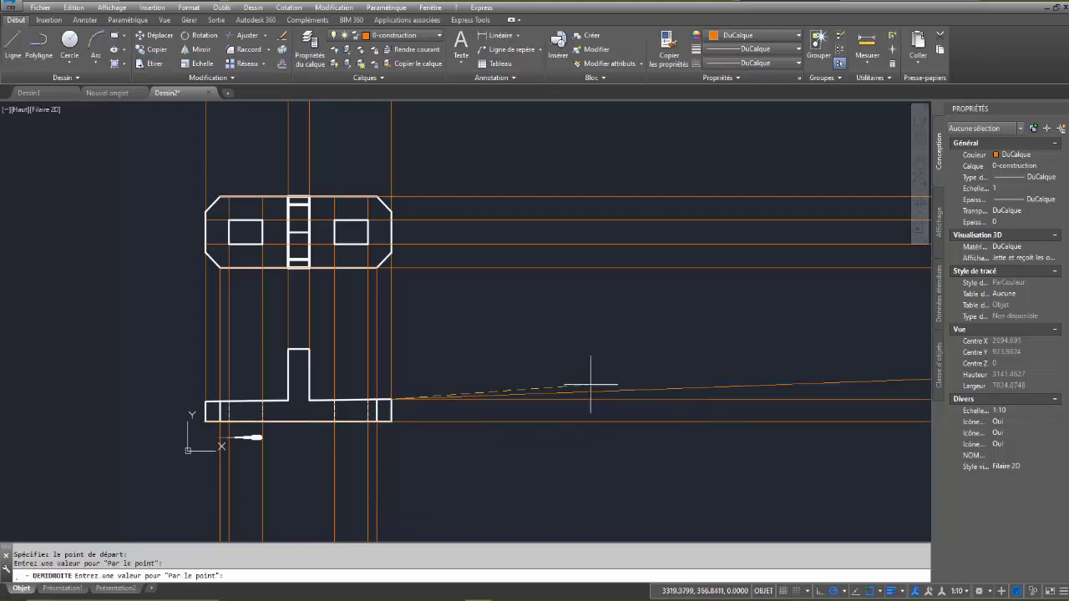
pyautogui.press('Escape')
pyautogui.press('Return')
pyautogui.click(309, 349)
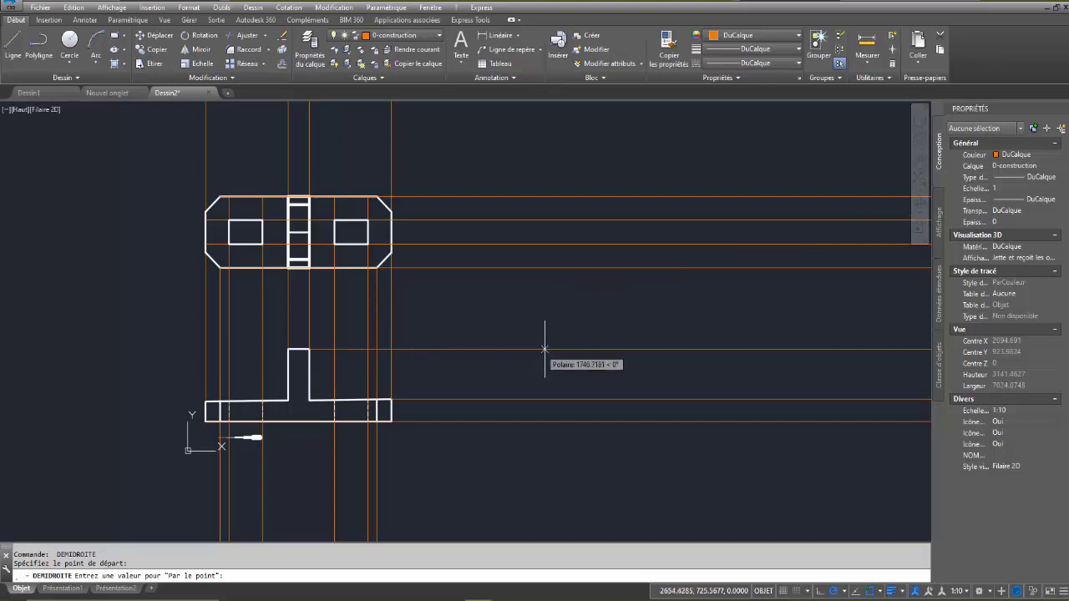
# - Draw a vertical construction line right of the views, rising from the base's bottom level
pyautogui.press('Escape')
pyautogui.press('Escape')
pyautogui.press('Return')
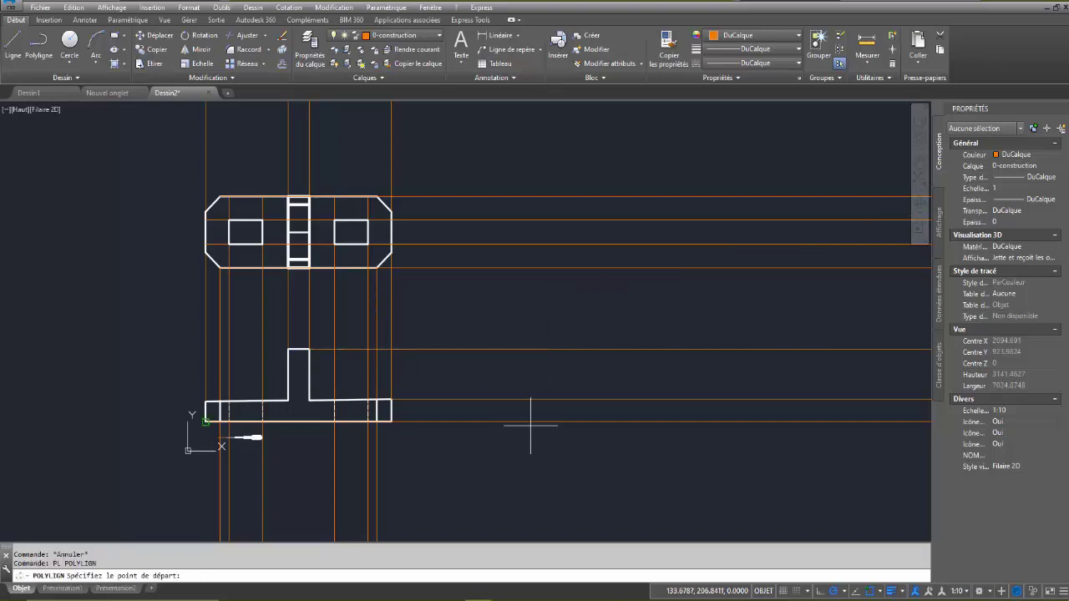
pyautogui.write('pro à')
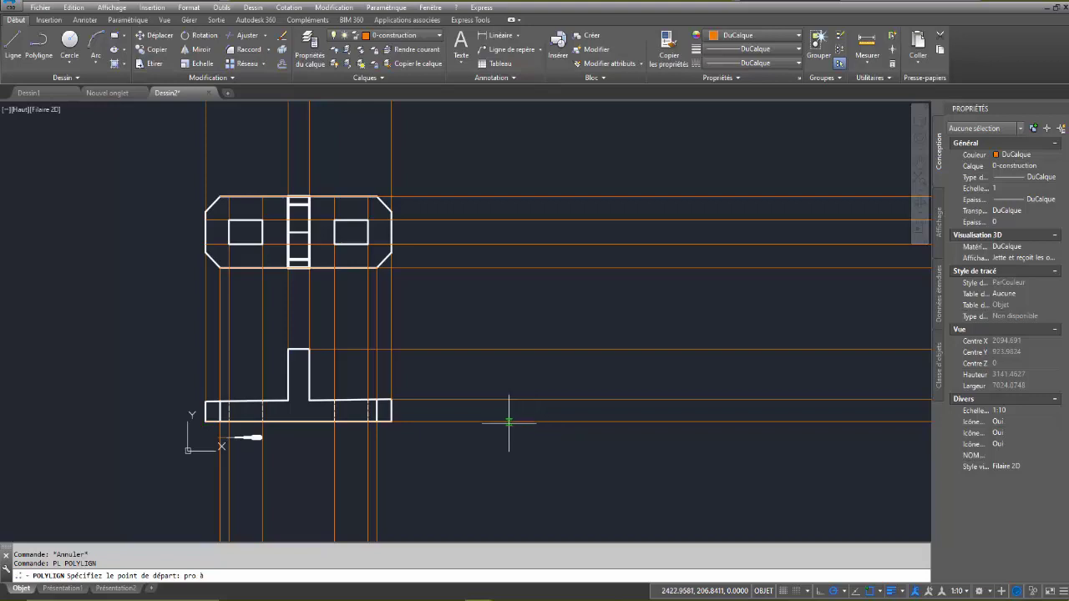
pyautogui.click(508, 422)
pyautogui.click(508, 288)
pyautogui.press('Return')
pyautogui.click(509, 288)
pyautogui.click(508, 288)
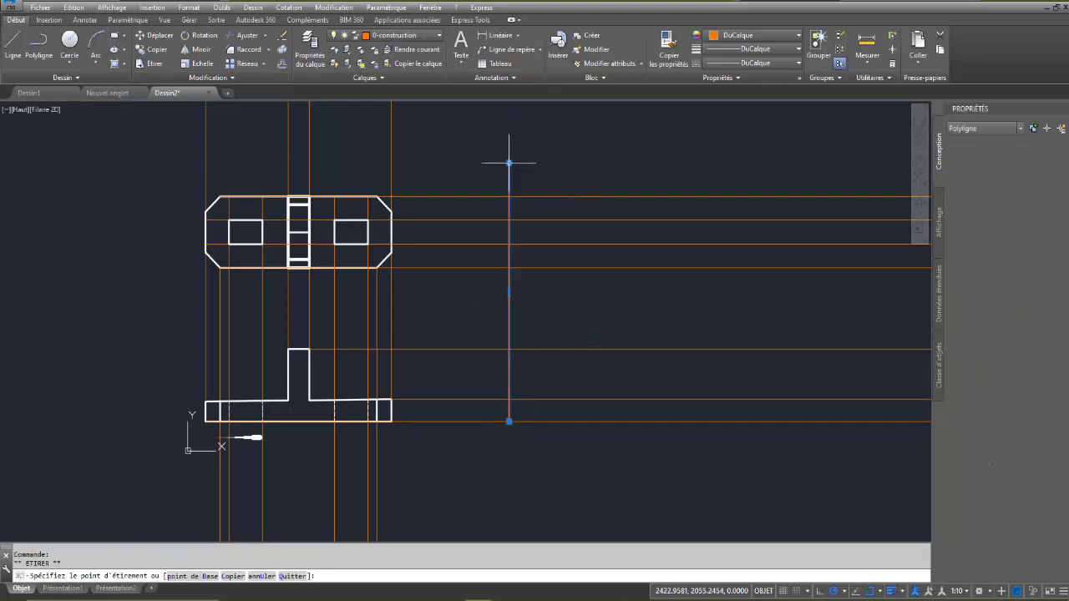
pyautogui.press('Escape')
pyautogui.press('Escape')
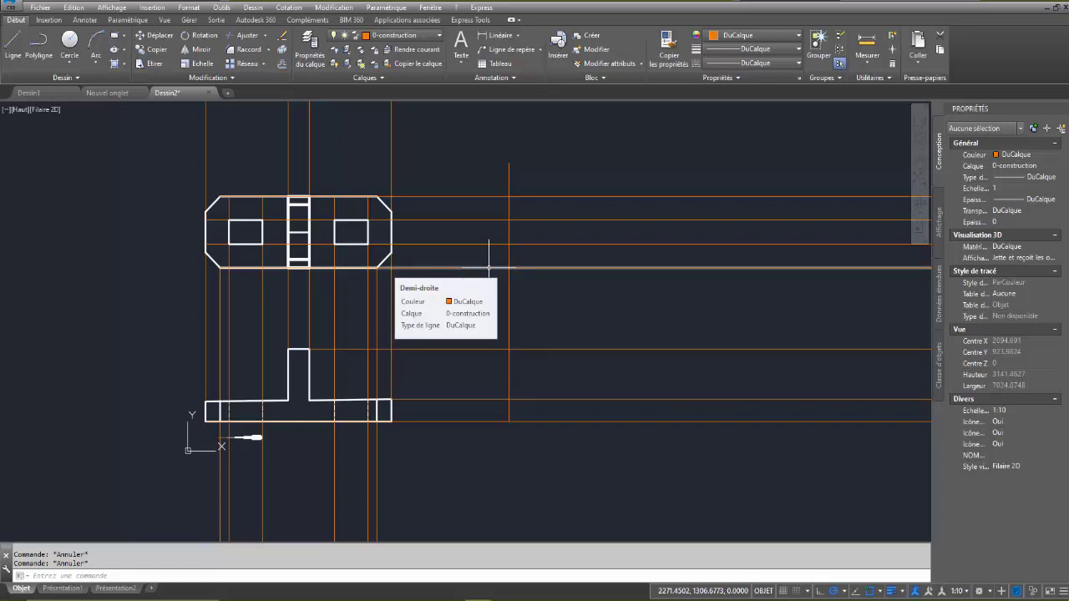
pyautogui.write('pl')
# - Draw the 45° miter line up-right from the vertical line's intersection
pyautogui.press('Return')
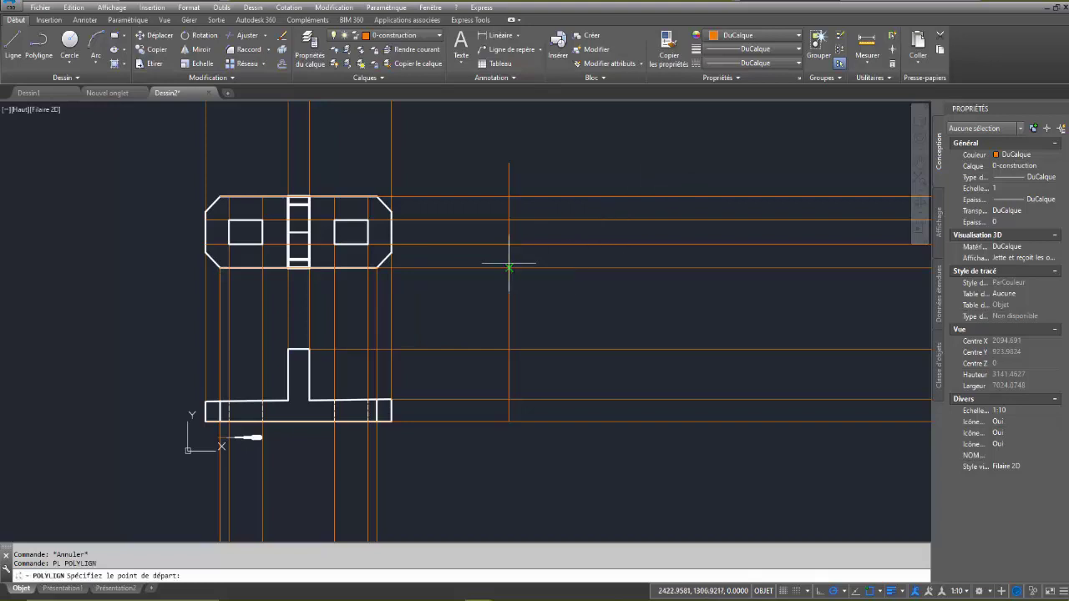
pyautogui.click(509, 268)
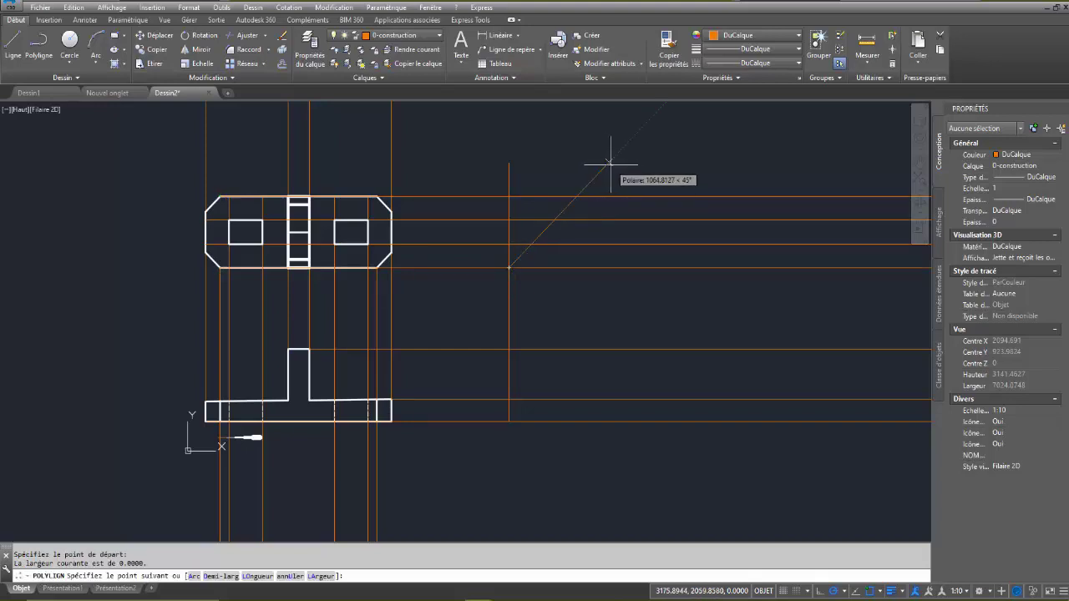
pyautogui.click(600, 173)
pyautogui.press('Escape')
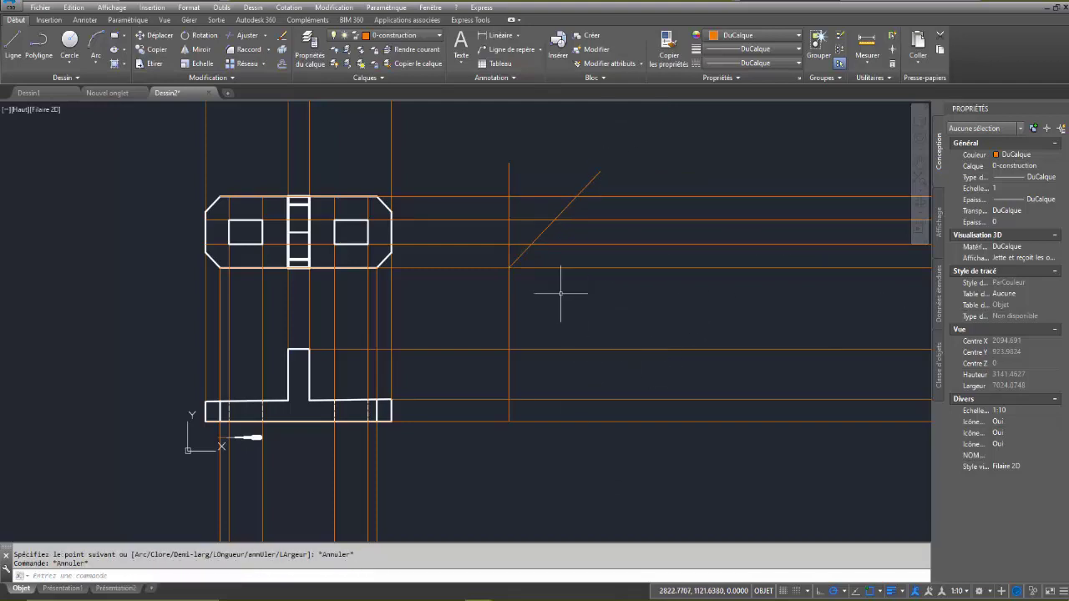
pyautogui.moveTo(547, 306); pyautogui.dragTo(581, 293, button='middle')
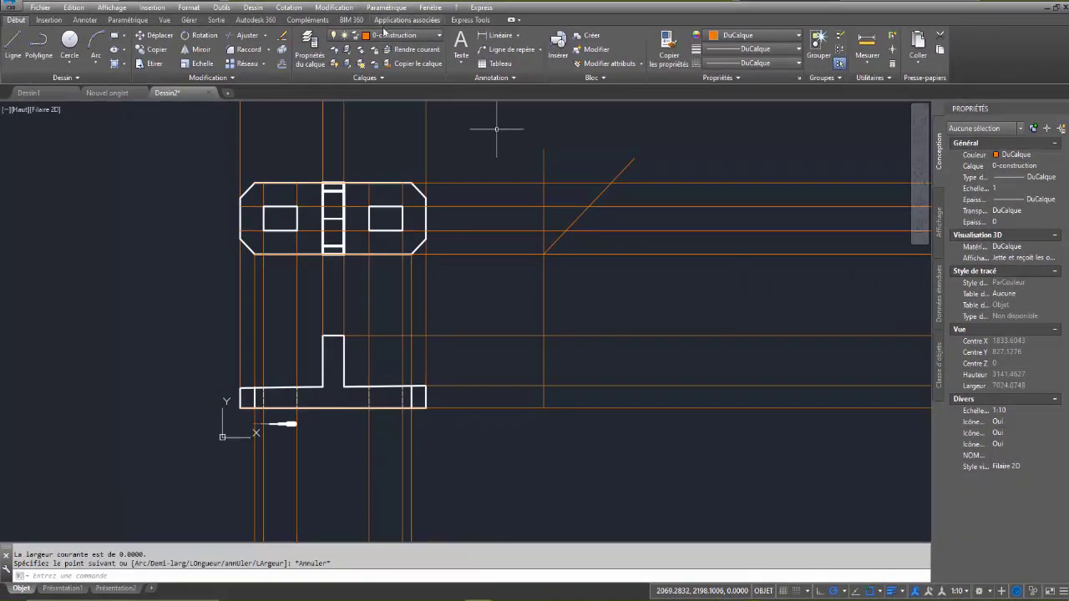
# - Make 2-ligne moyenne current and drop a ray from where the miter meets the top line
pyautogui.click(394, 35)
pyautogui.click(401, 92)
pyautogui.write('de')
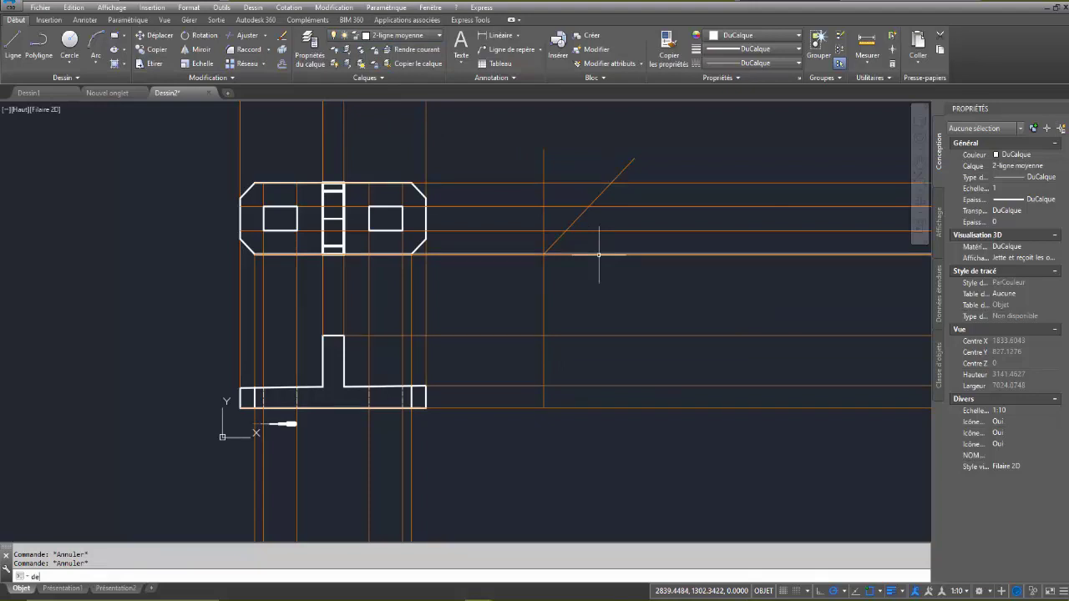
pyautogui.press('Return')
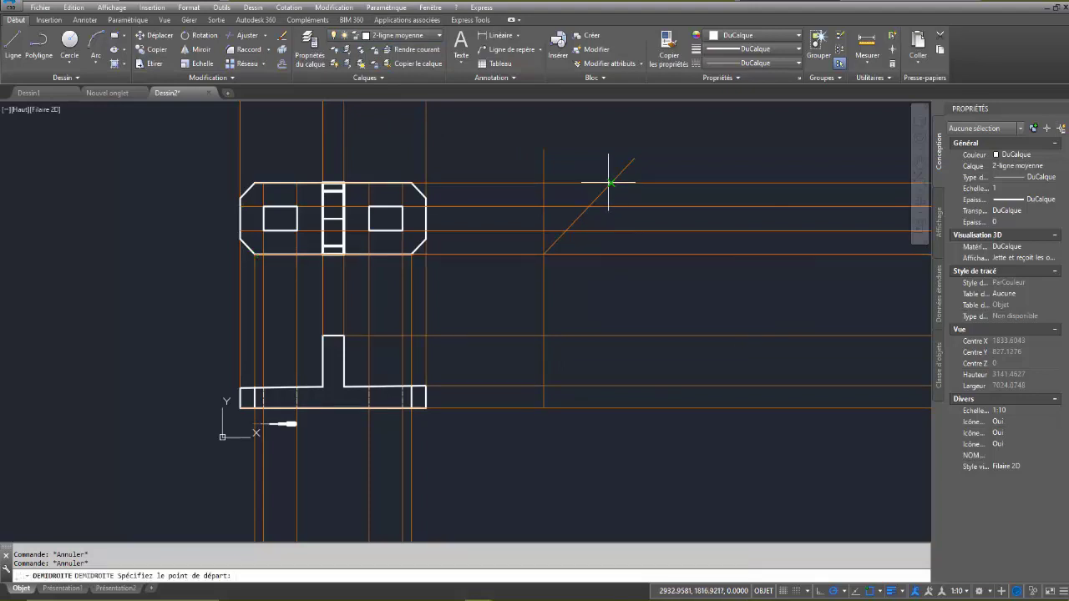
pyautogui.click(610, 182)
pyautogui.click(614, 276)
pyautogui.press('Return')
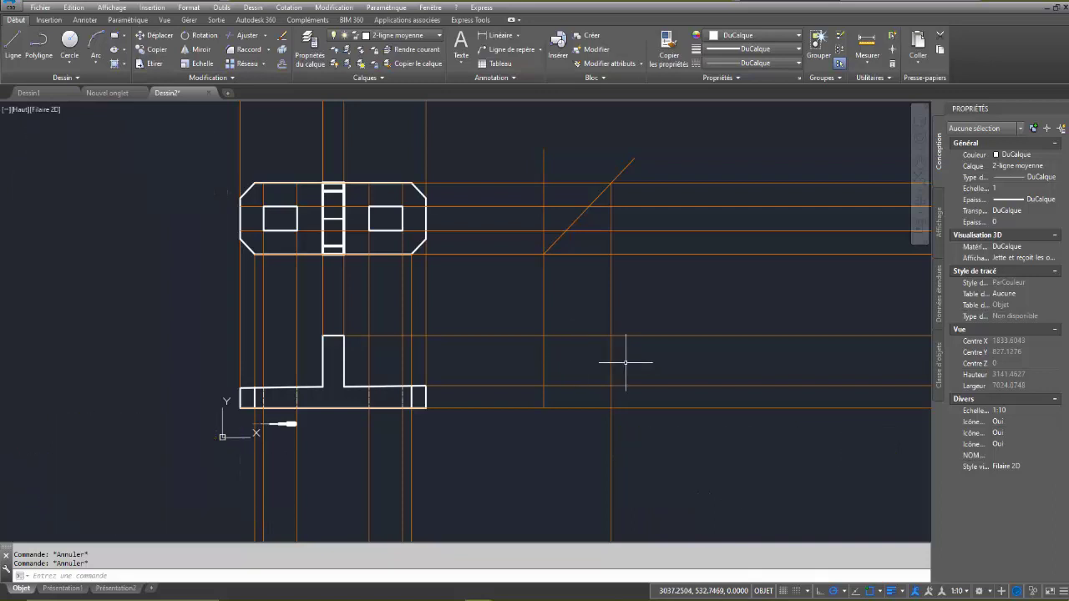
# - Draw the closed rectangle of the side view's base between the construction lines
pyautogui.write('pl')
pyautogui.press('Return')
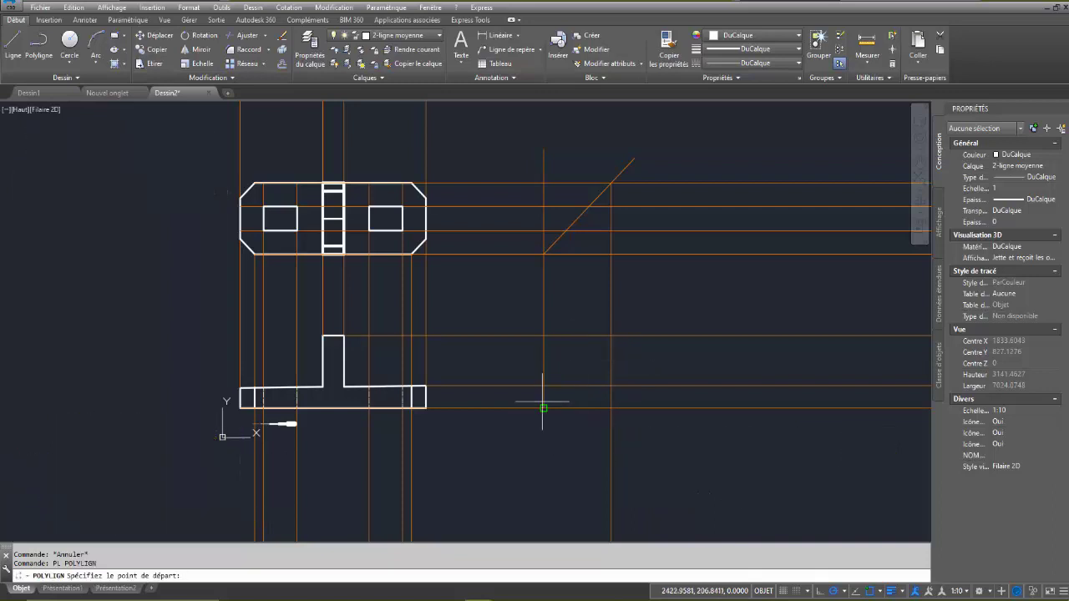
pyautogui.click(543, 407)
pyautogui.click(612, 407)
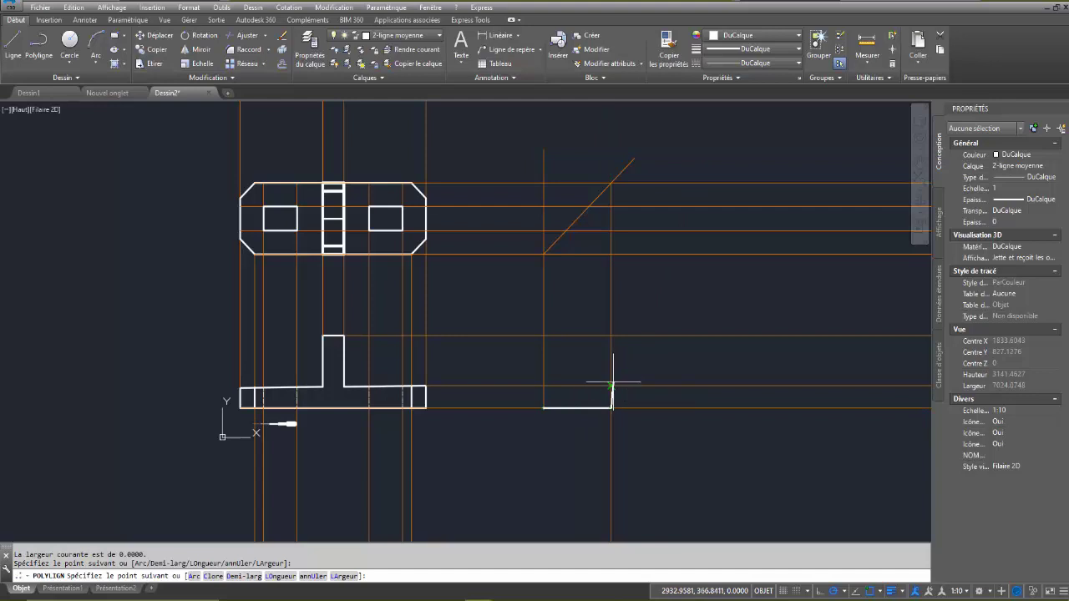
pyautogui.click(612, 386)
pyautogui.click(543, 386)
pyautogui.click(542, 408)
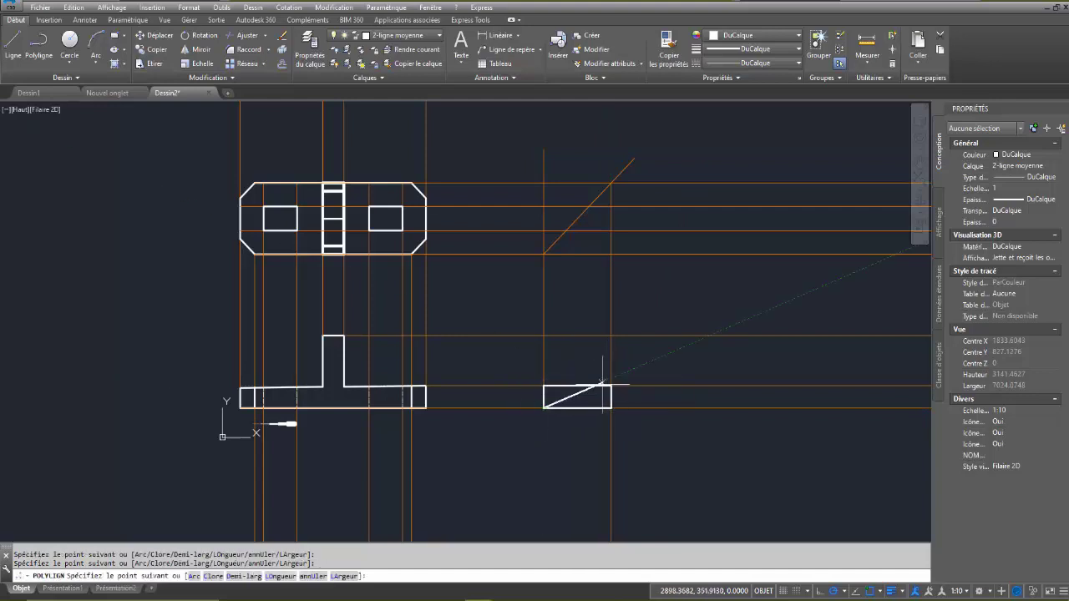
pyautogui.press('Escape')
pyautogui.press('Return')
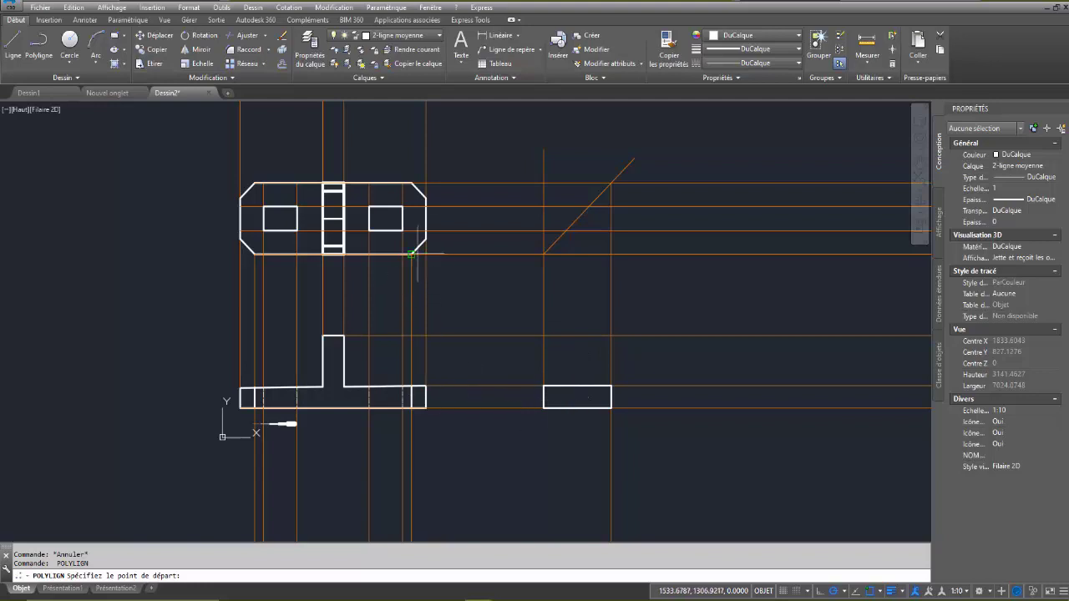
pyautogui.press('Escape')
# - Draw two horizontal rays from the top view's right edges toward the 45° diagonal
pyautogui.press('Return')
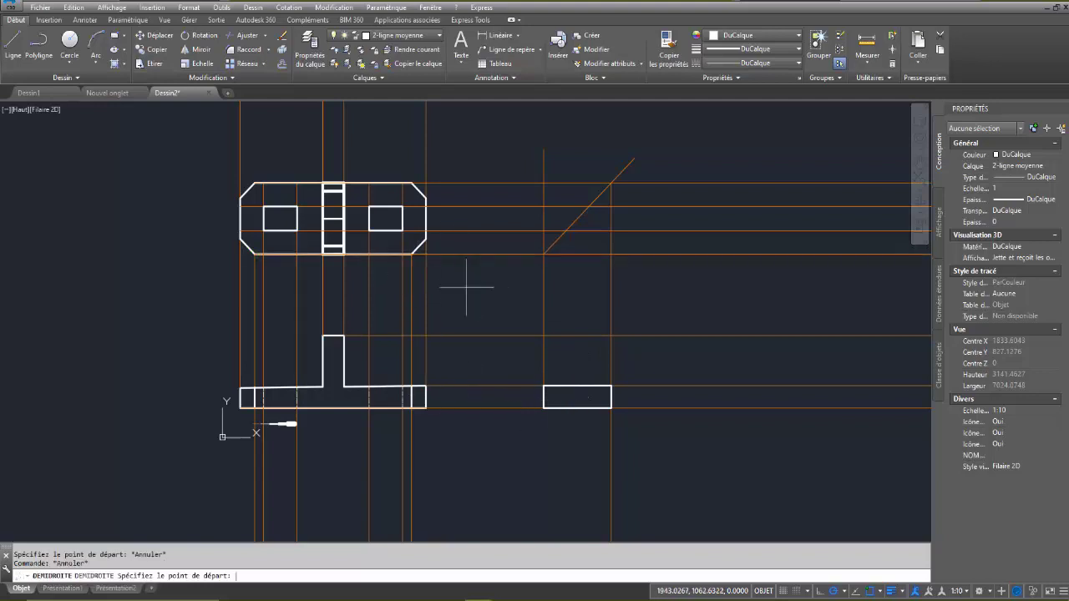
pyautogui.click(426, 238)
pyautogui.click(576, 241)
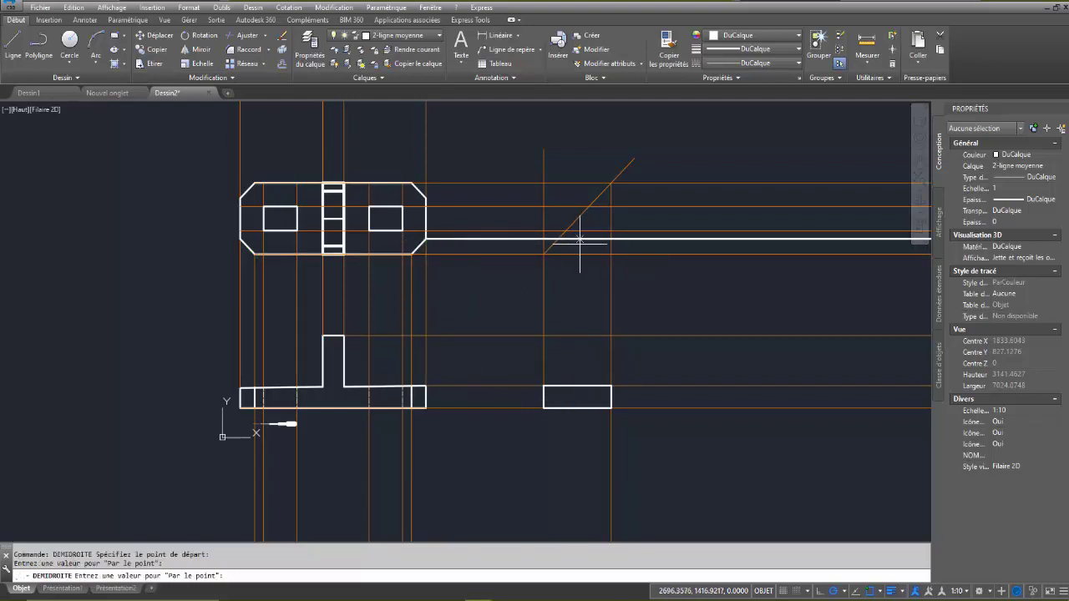
pyautogui.press('Return')
pyautogui.press('Return')
pyautogui.click(426, 198)
pyautogui.click(628, 198)
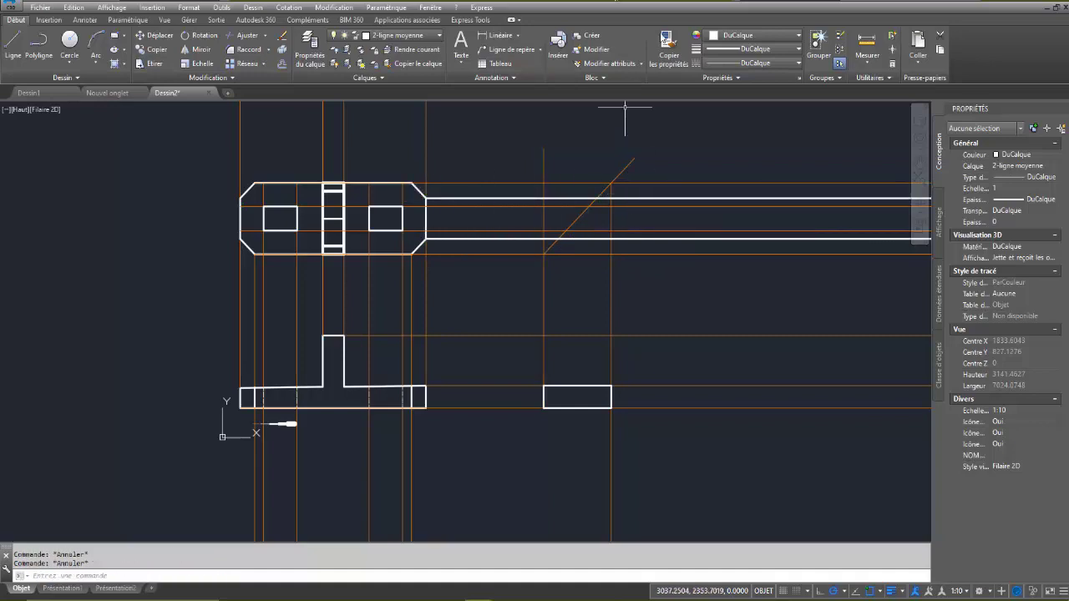
# - Match both new horizontal rays to the orange construction line's properties
pyautogui.click(669, 48)
pyautogui.click(509, 183)
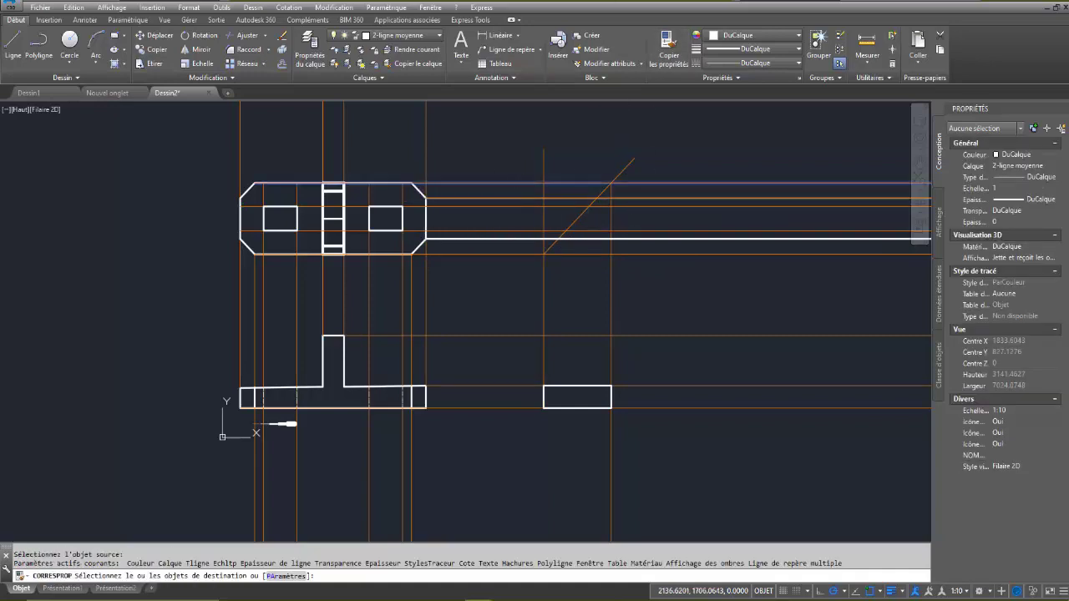
pyautogui.click(509, 198)
pyautogui.click(510, 239)
pyautogui.press('Return')
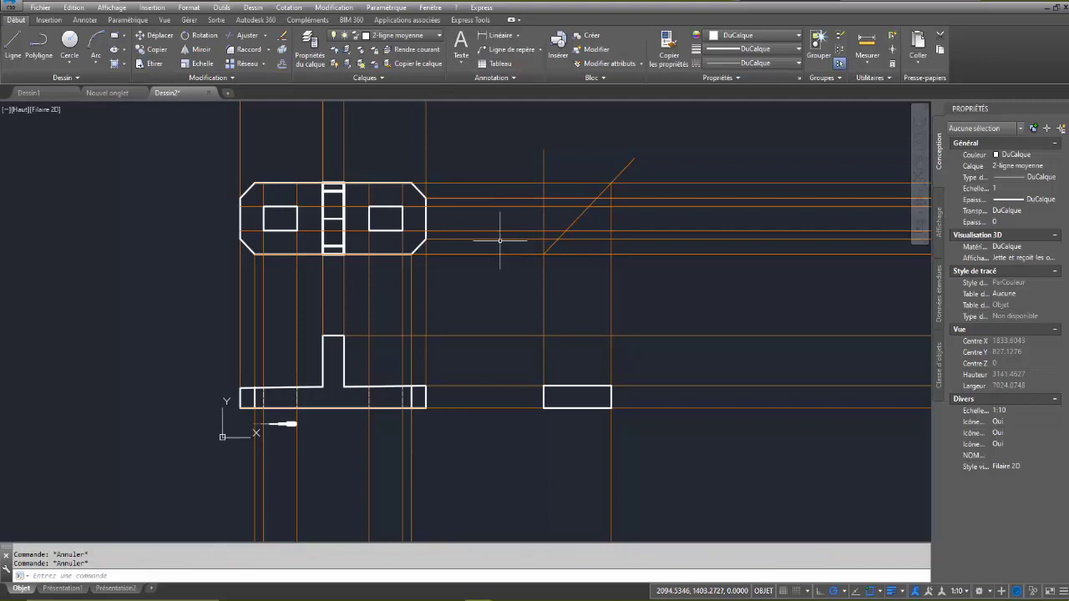
# - Select the two horizontal rays and open the colour list, then abandon the change
pyautogui.click(501, 238)
pyautogui.click(499, 197)
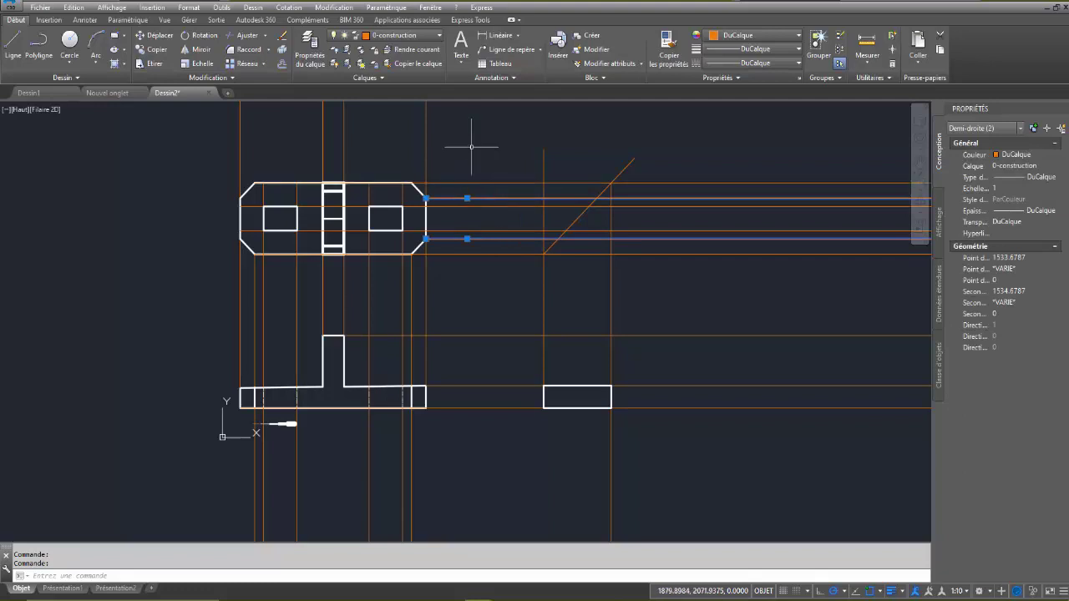
pyautogui.click(731, 37)
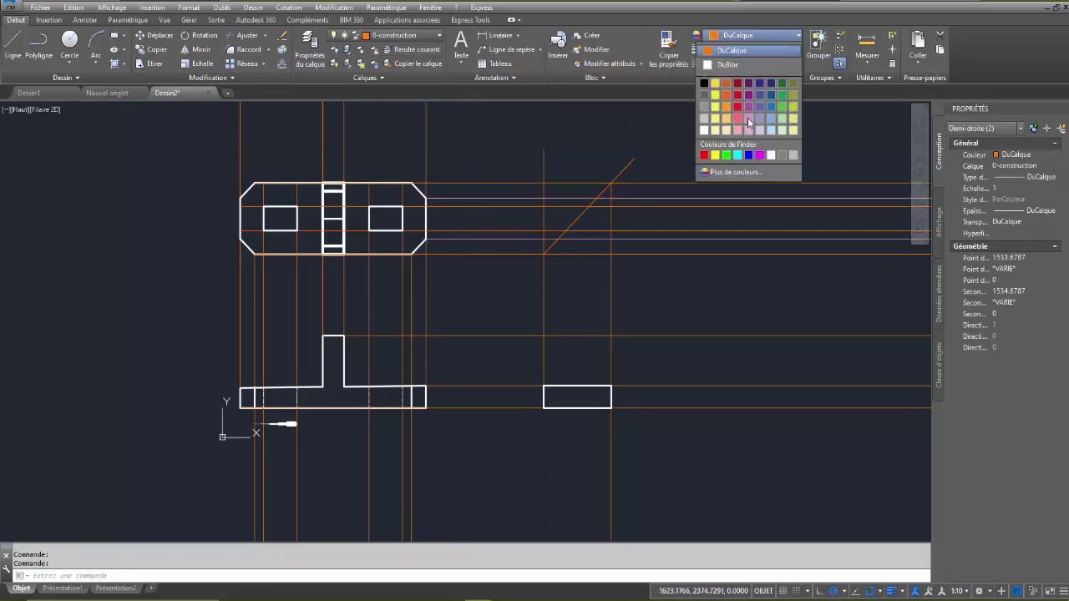
pyautogui.press('Escape')
pyautogui.press('Escape')
pyautogui.write('de')
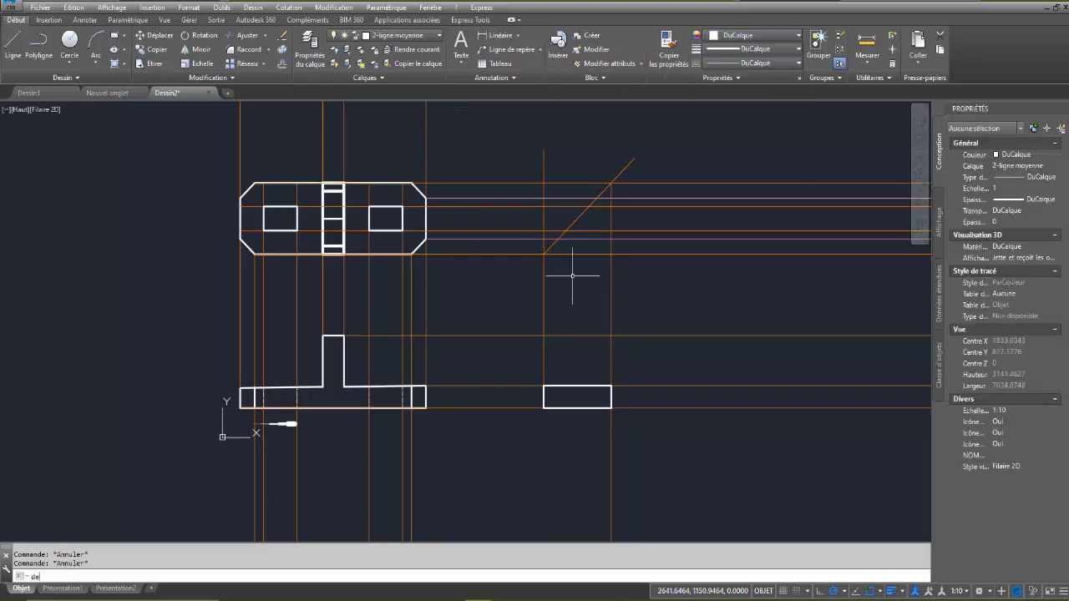
# - Make 0-construction current and drop vertical rays from the diagonal intersections
pyautogui.press('Return')
pyautogui.click(401, 35)
pyautogui.click(392, 93)
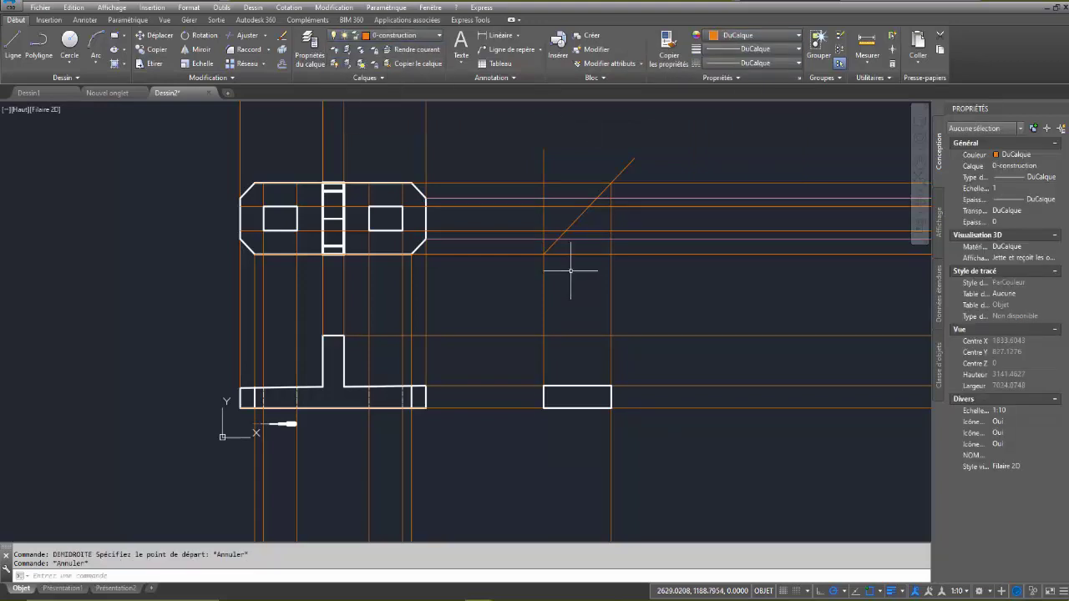
pyautogui.press('Return')
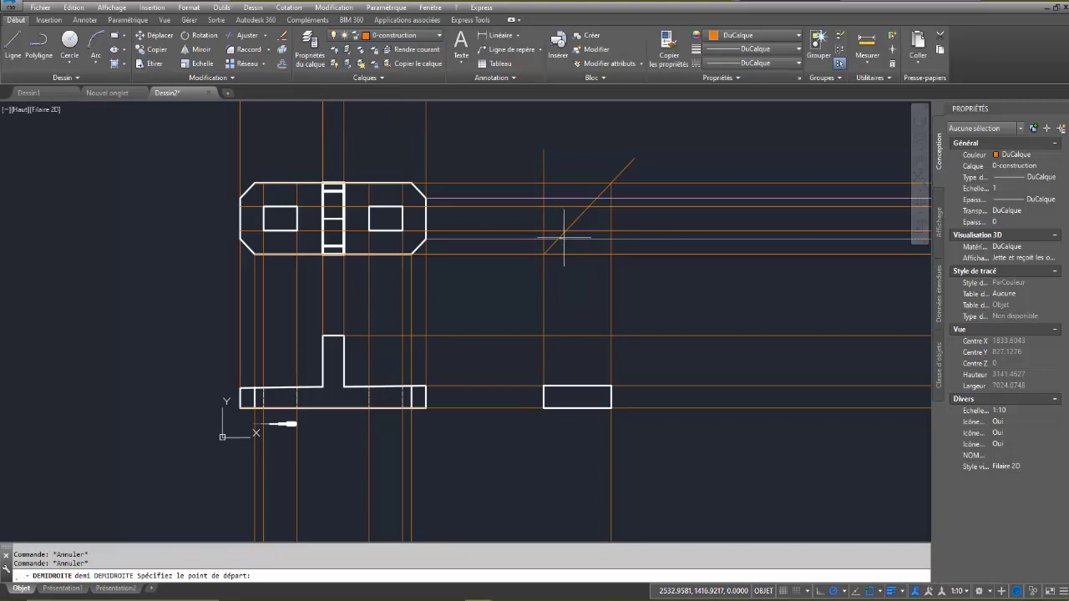
pyautogui.click(558, 239)
pyautogui.click(558, 321)
pyautogui.press('Return')
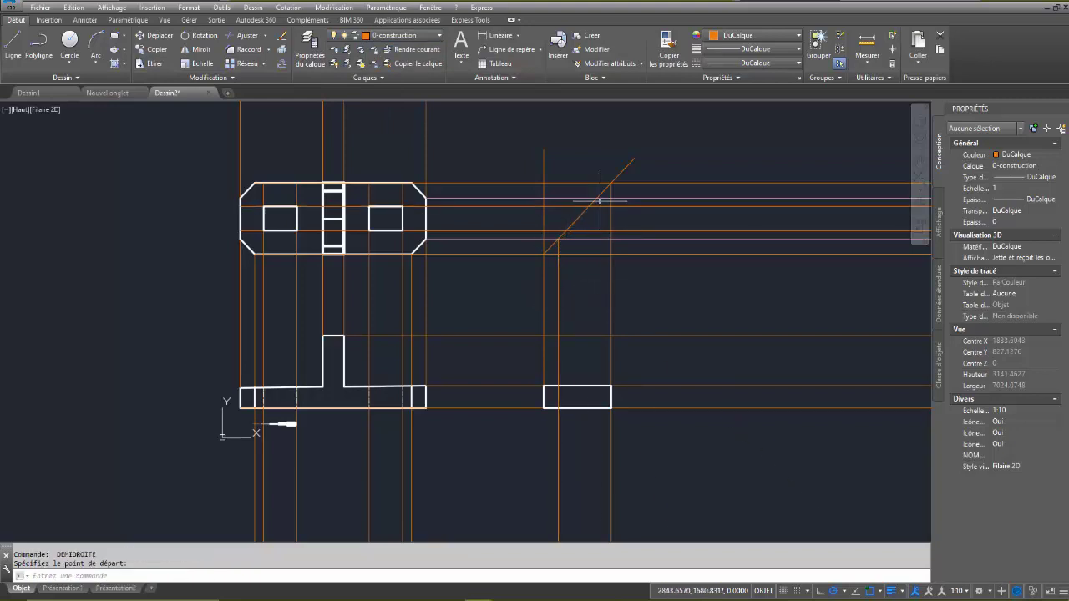
pyautogui.click(596, 200)
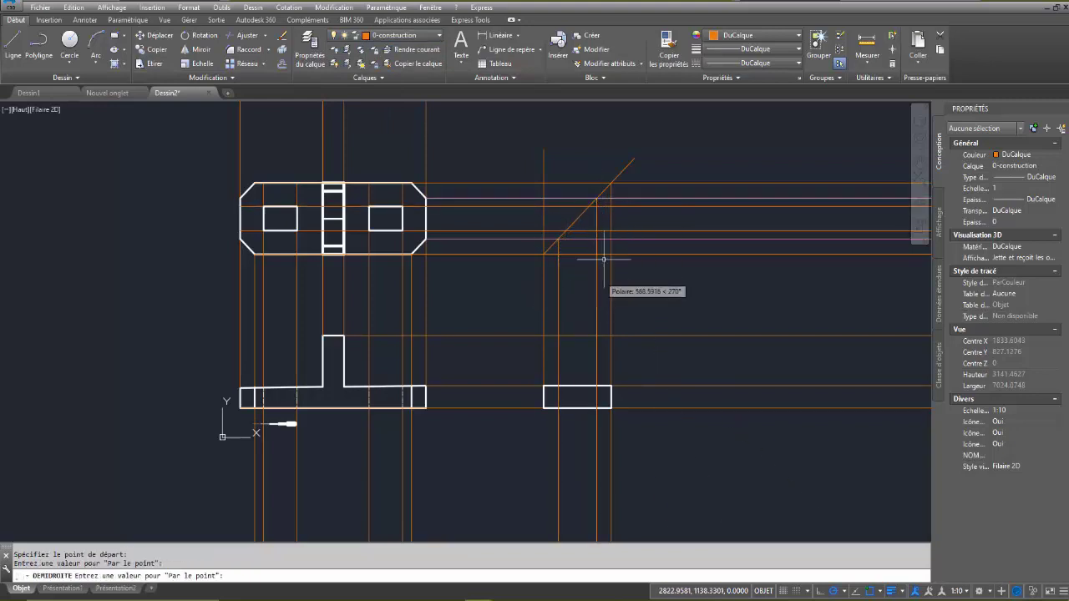
# - Match the new vertical ray to the pale horizontal line's properties
pyautogui.click(669, 50)
pyautogui.click(563, 197)
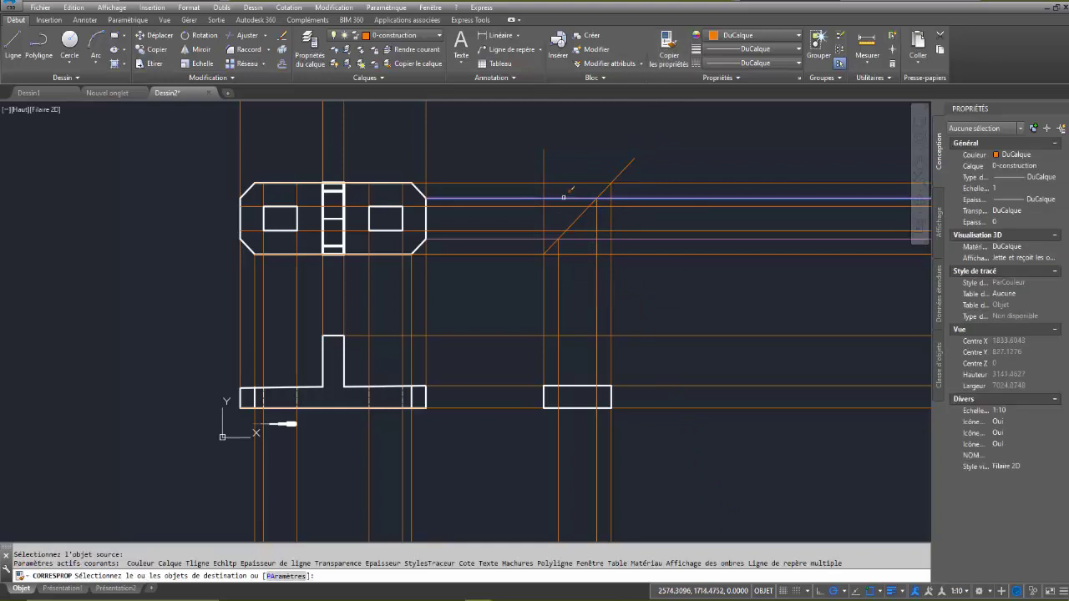
pyautogui.click(558, 259)
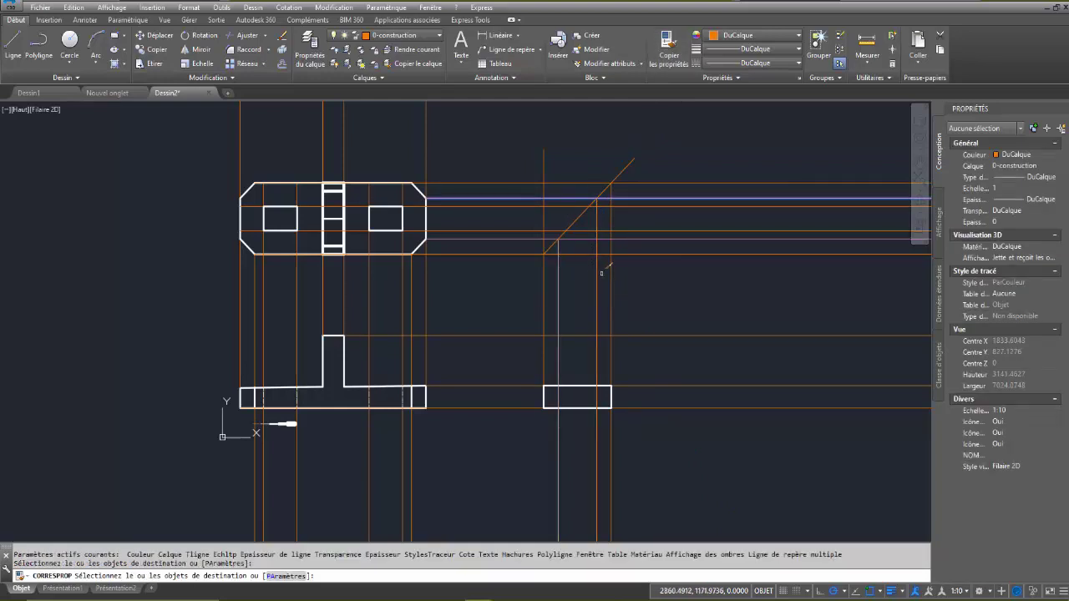
pyautogui.press('Escape')
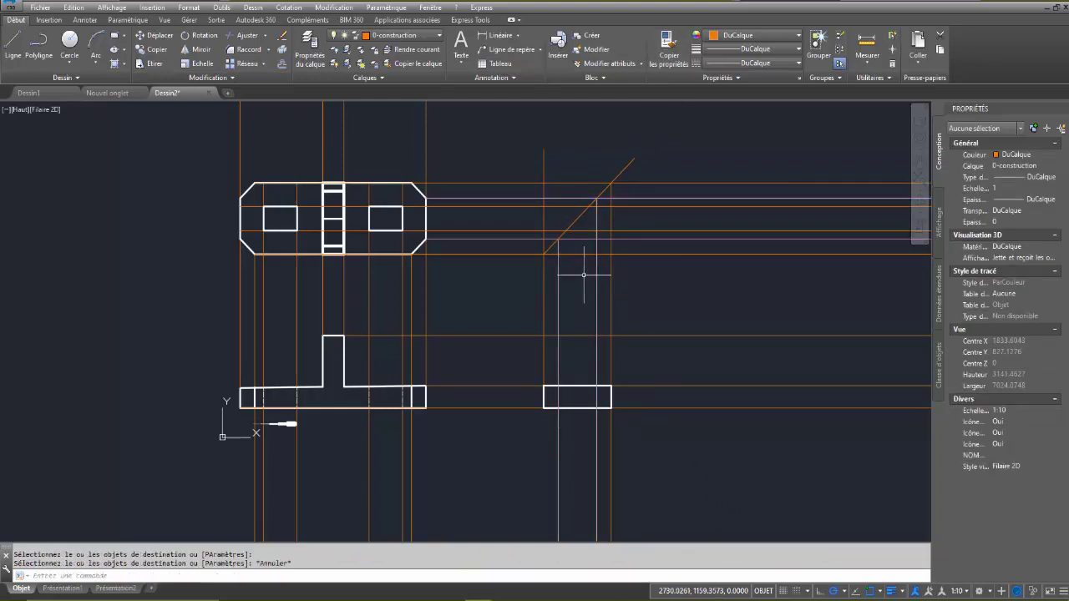
pyautogui.press('Escape')
pyautogui.press('Escape')
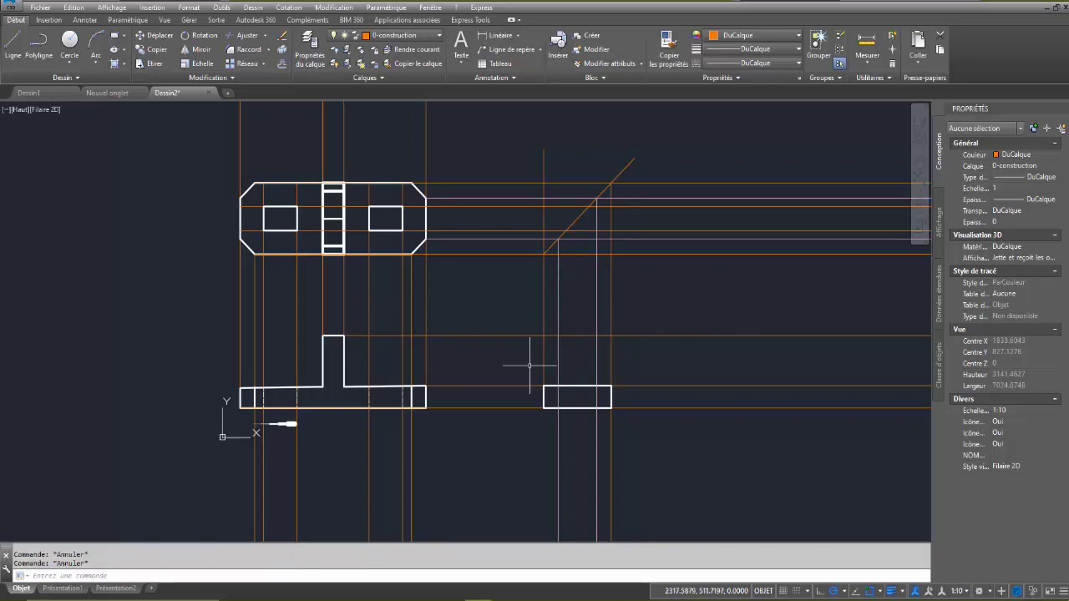
pyautogui.write('l')
# - Make 2-ligne moyenne the current layer, cancelling a stray line start
pyautogui.press('Return')
pyautogui.click(401, 35)
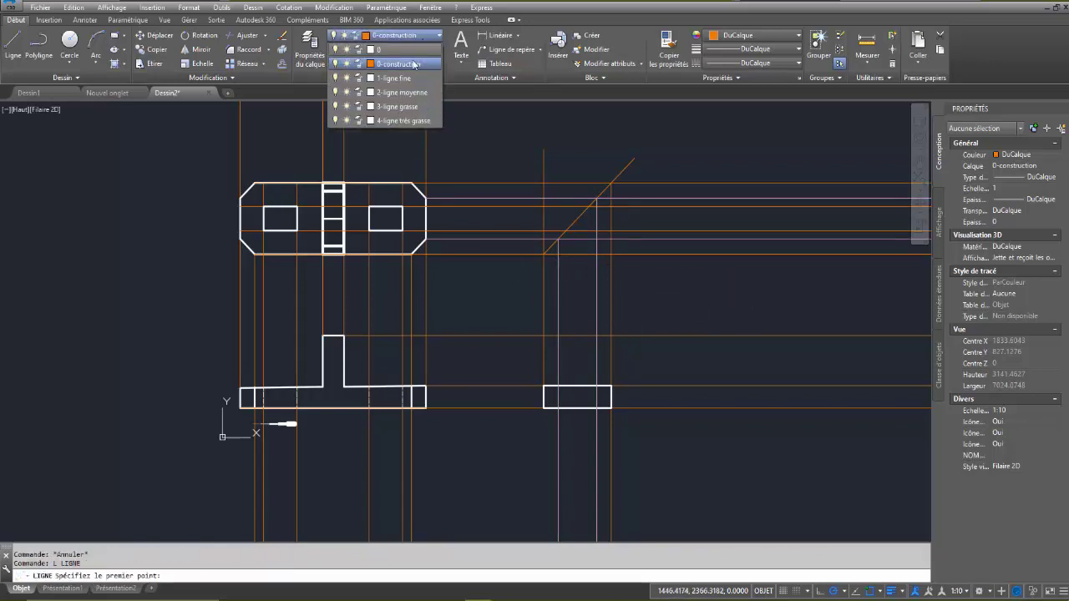
pyautogui.click(404, 92)
pyautogui.click(558, 408)
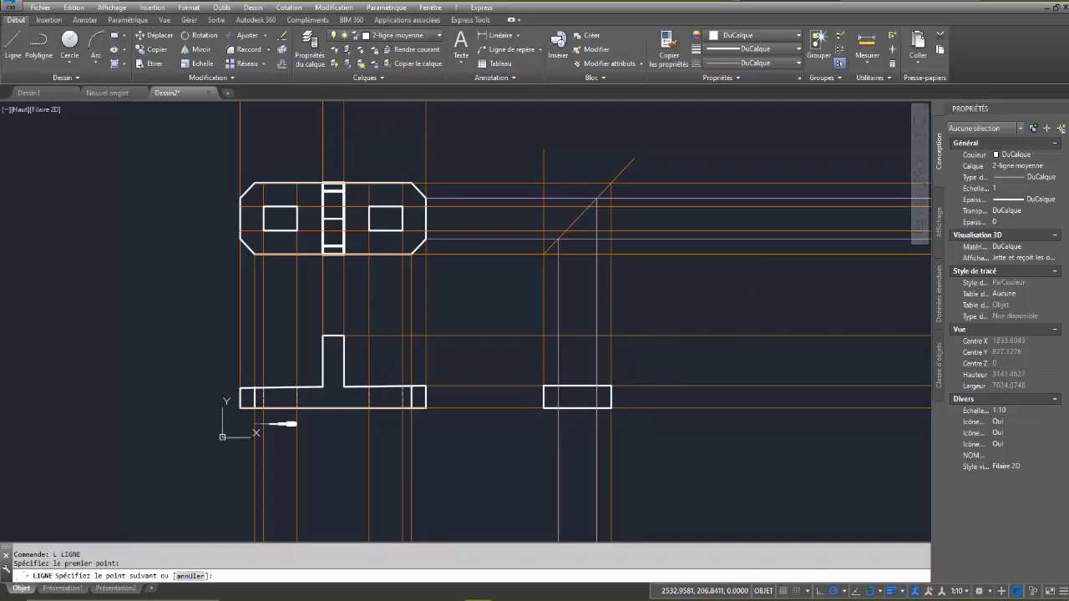
pyautogui.press('Escape')
pyautogui.press('Return')
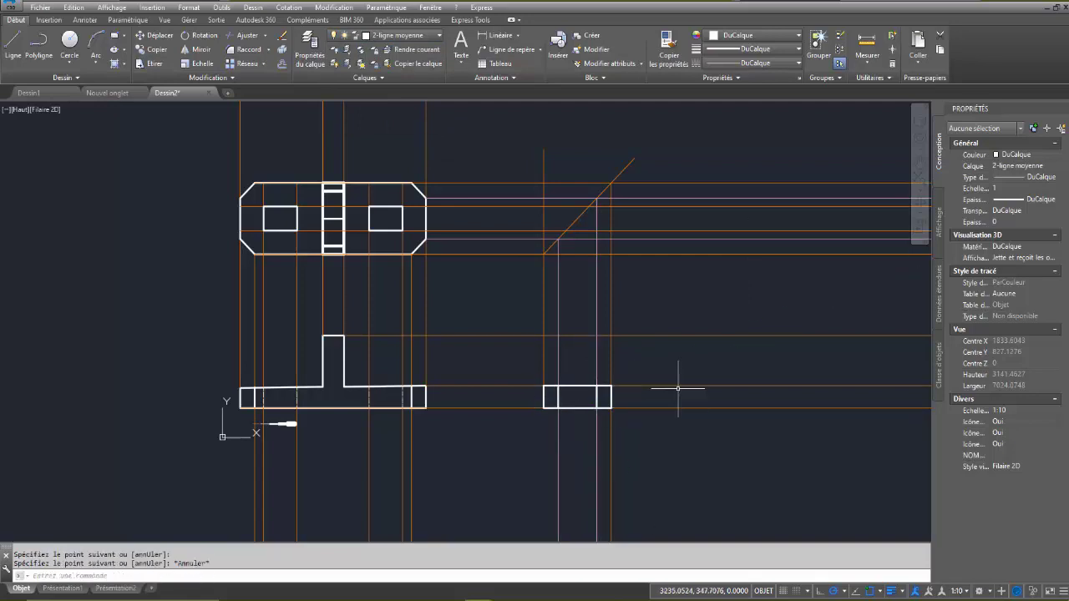
pyautogui.press('Escape')
pyautogui.press('Escape')
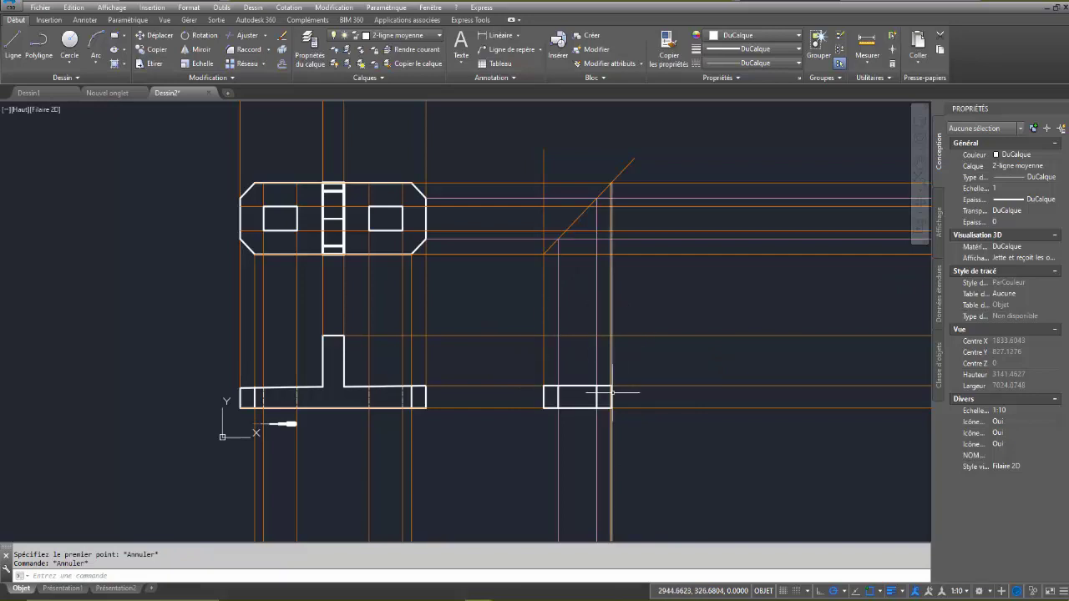
# - Trace the side-view outline with PL, up to the upright's height and across the top
pyautogui.write('pl')
pyautogui.press('Return')
pyautogui.click(544, 386)
pyautogui.click(544, 336)
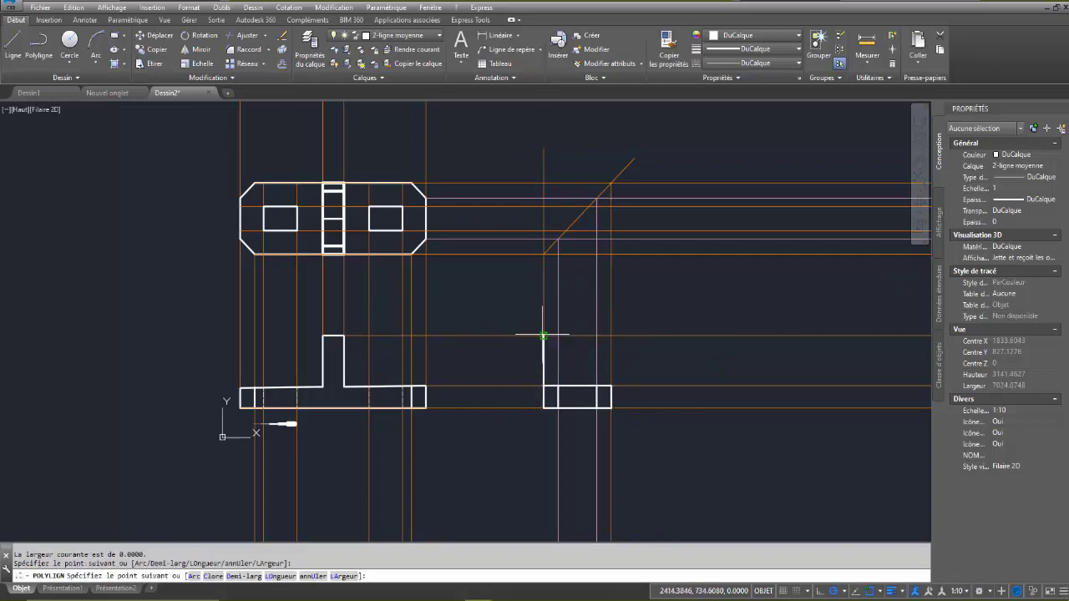
pyautogui.click(611, 335)
pyautogui.press('Escape')
pyautogui.press('Escape')
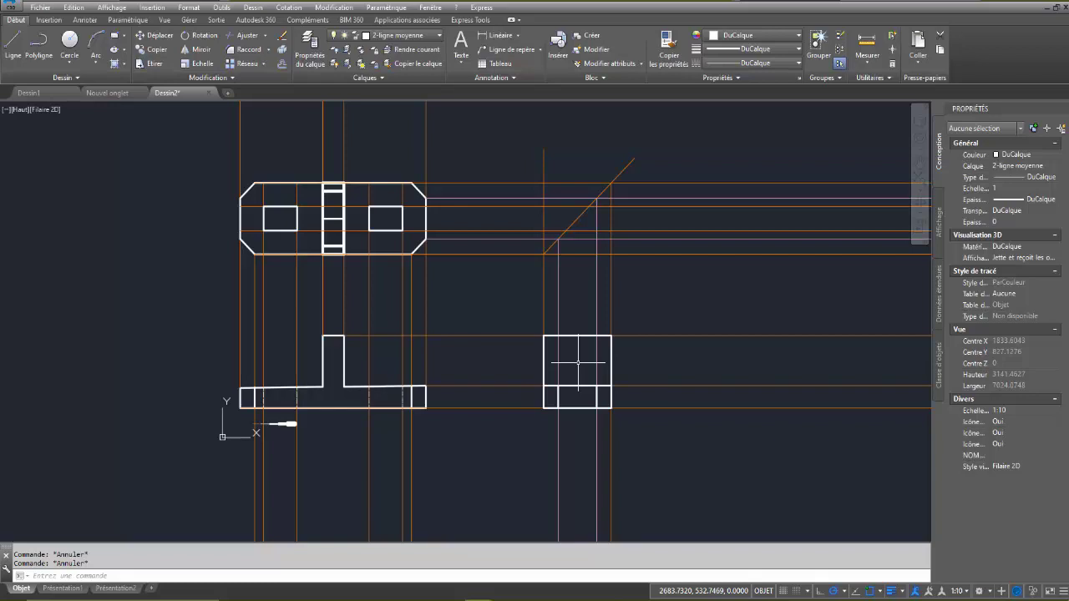
# - Make 0-construction current again and try a ray start on the top view
pyautogui.click(401, 35)
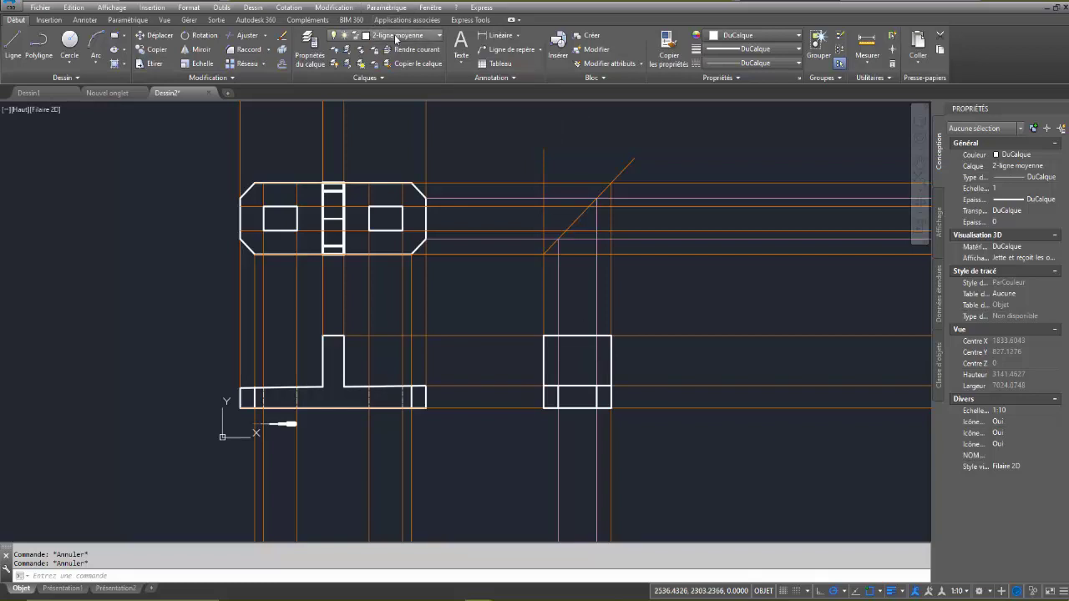
pyautogui.click(432, 83)
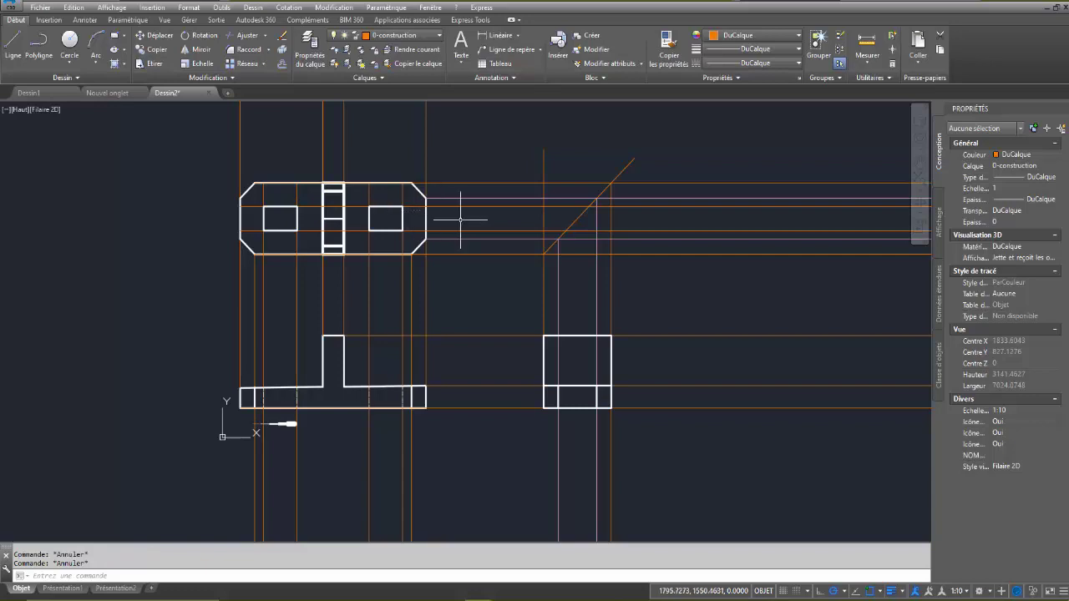
pyautogui.write('demi')
pyautogui.press('Return')
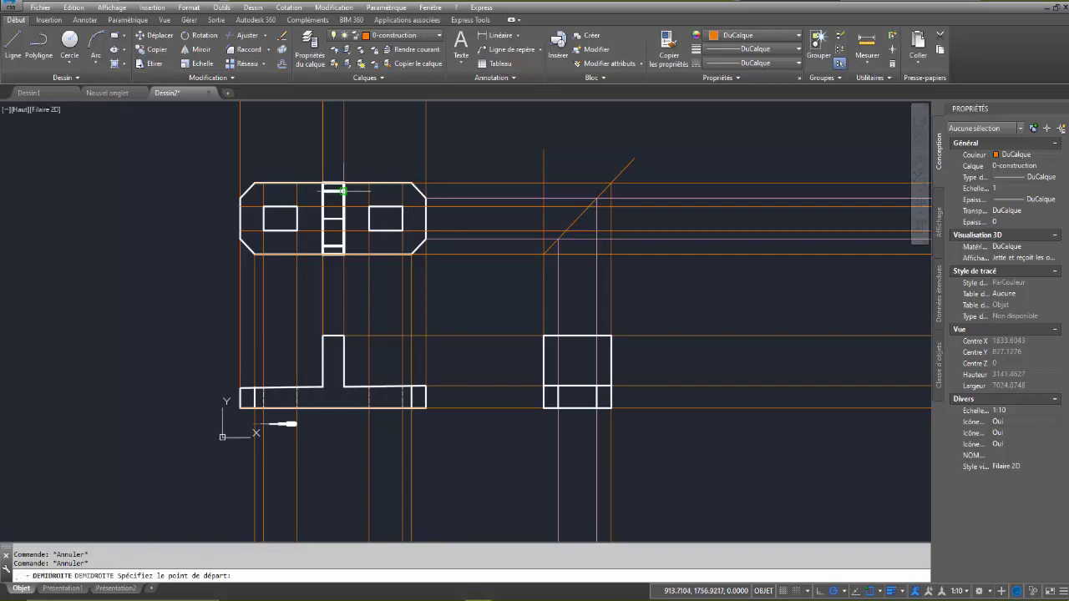
pyautogui.click(342, 191)
pyautogui.press('Escape')
# - Retry ray start points, finally starting one where the top line meets the diagonal
pyautogui.press('Return')
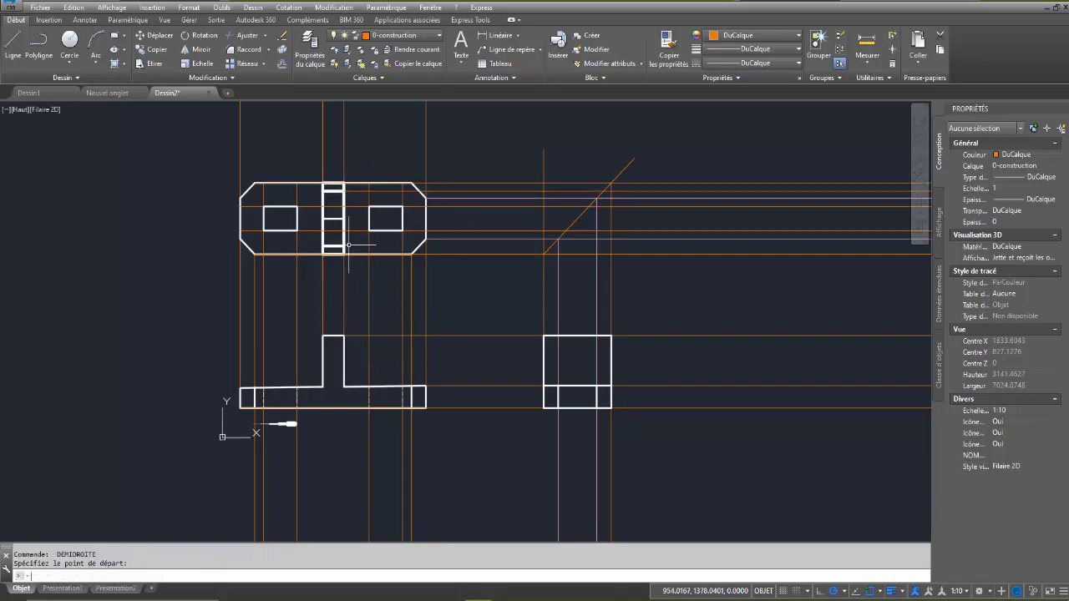
pyautogui.click(348, 244)
pyautogui.press('Escape')
pyautogui.press('Return')
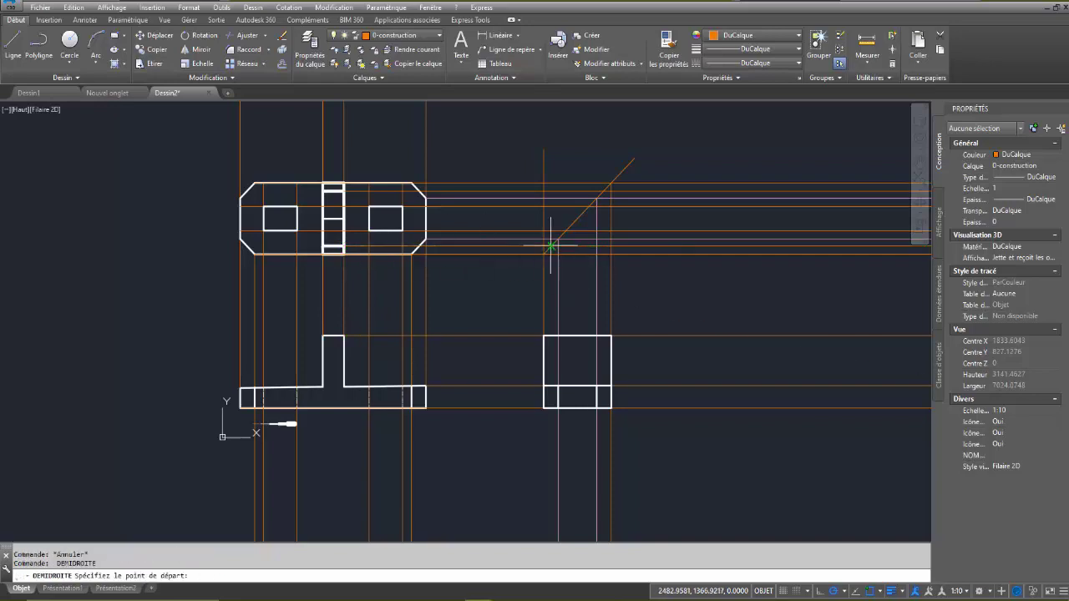
pyautogui.click(550, 246)
pyautogui.press('Escape')
pyautogui.press('Return')
pyautogui.click(603, 193)
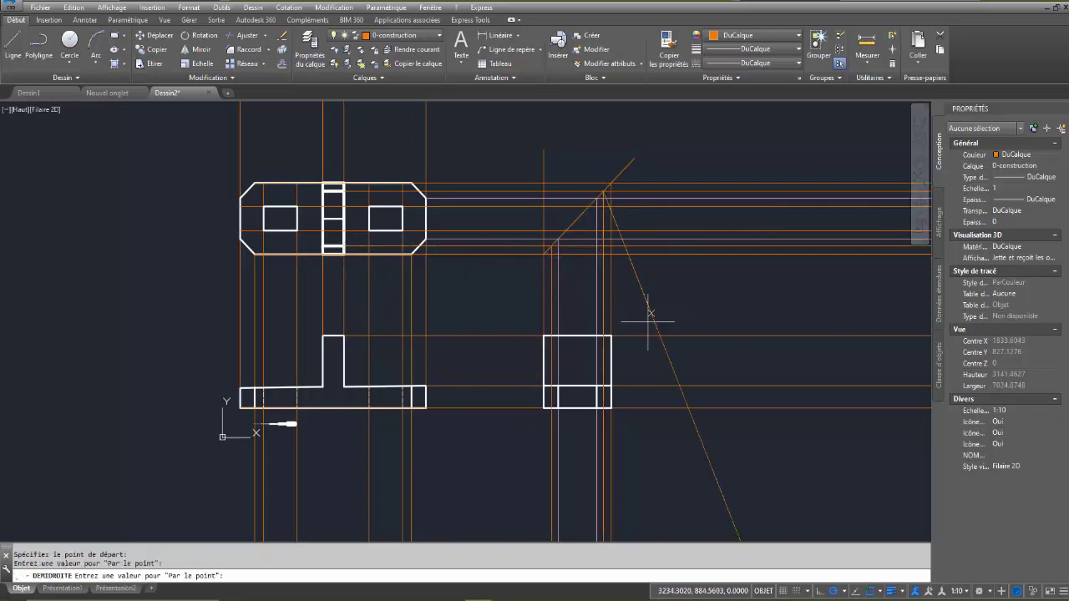
pyautogui.press('Escape')
pyautogui.press('Escape')
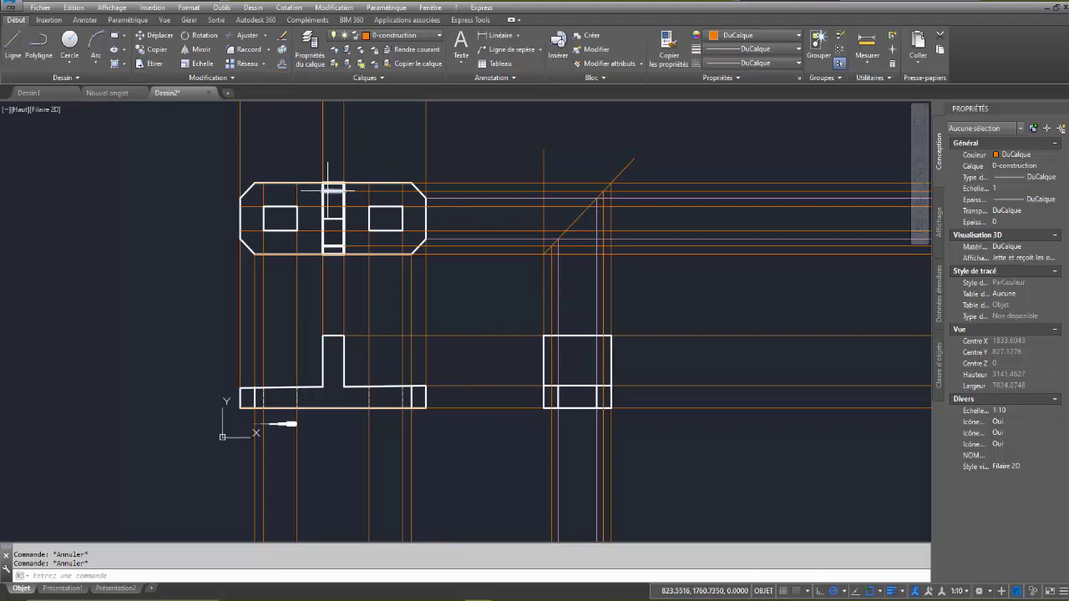
pyautogui.hotkey('alt', 'Tab')
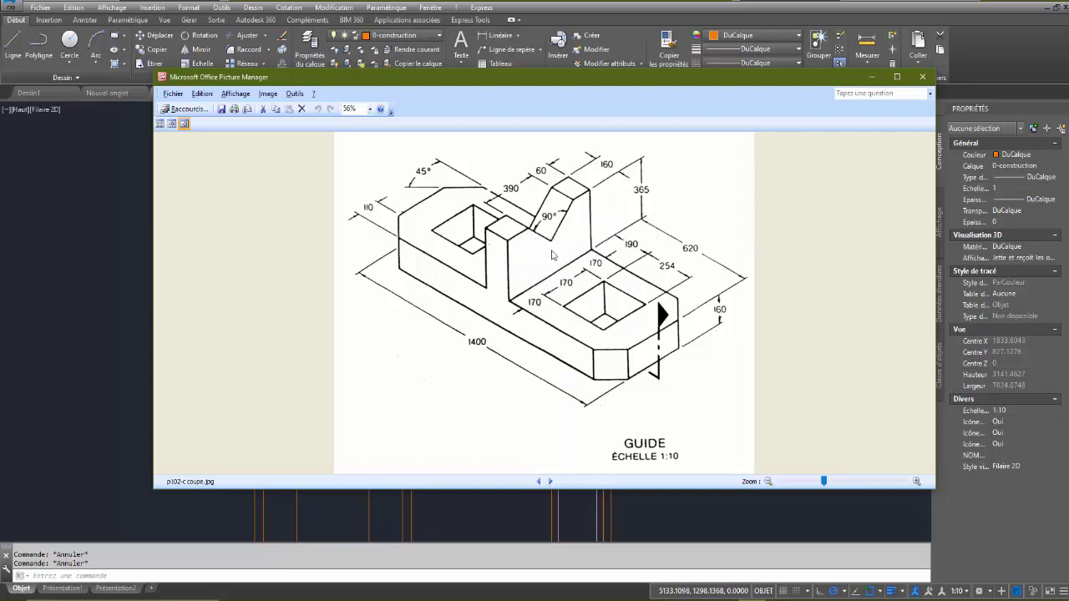
pyautogui.press('super+Down')
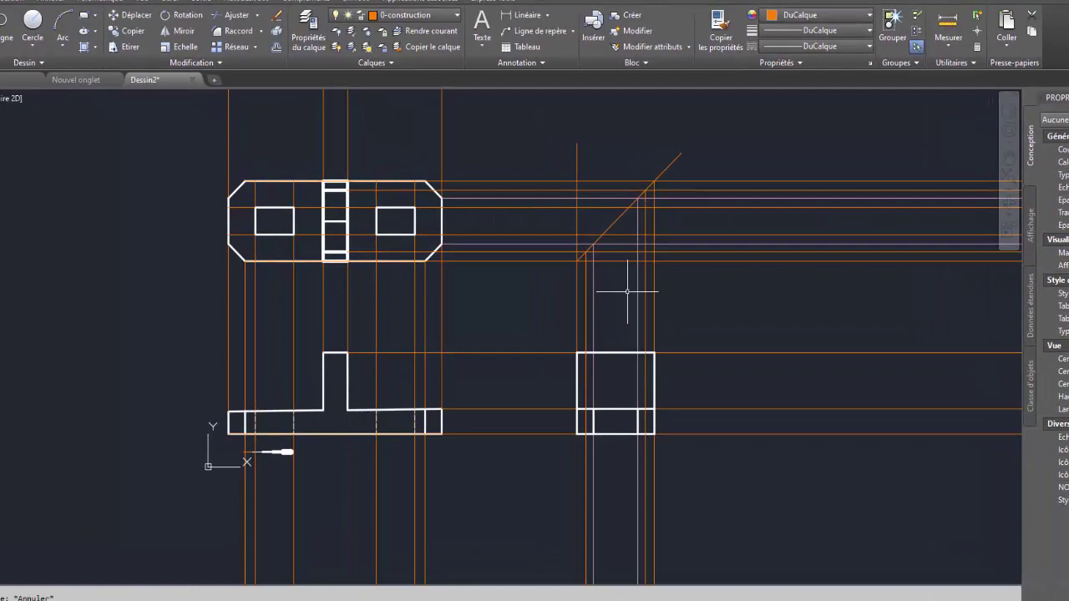
pyautogui.write('l')
pyautogui.press('Return')
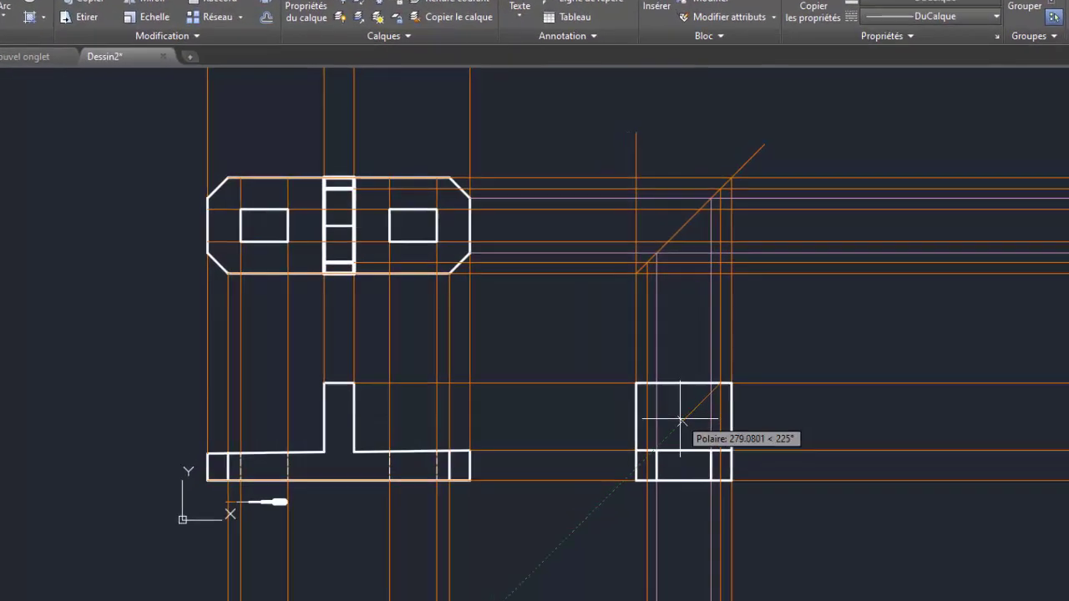
pyautogui.click(664, 393)
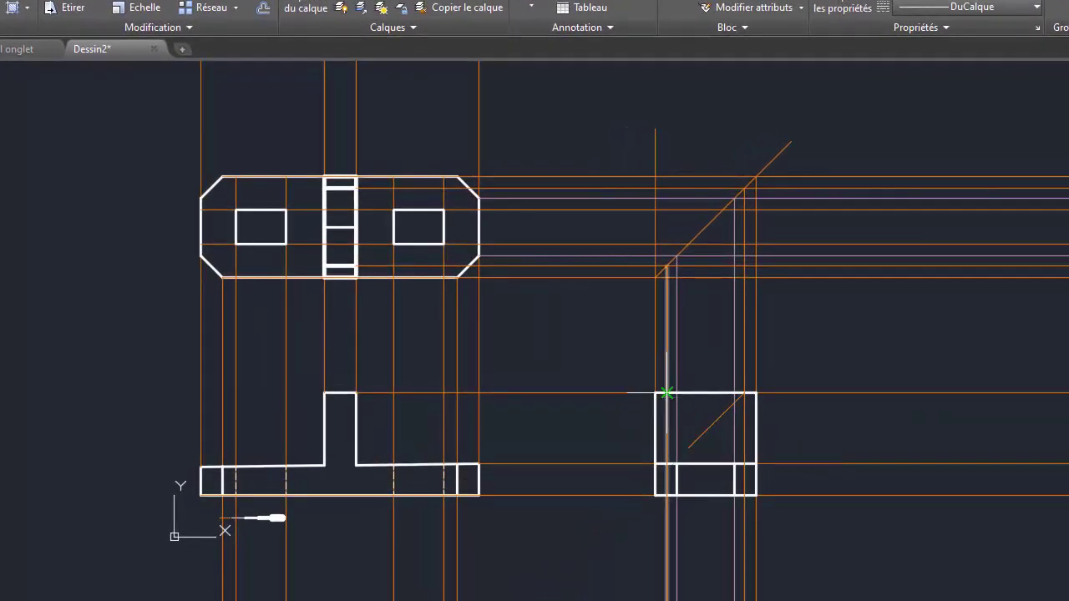
pyautogui.click(715, 442)
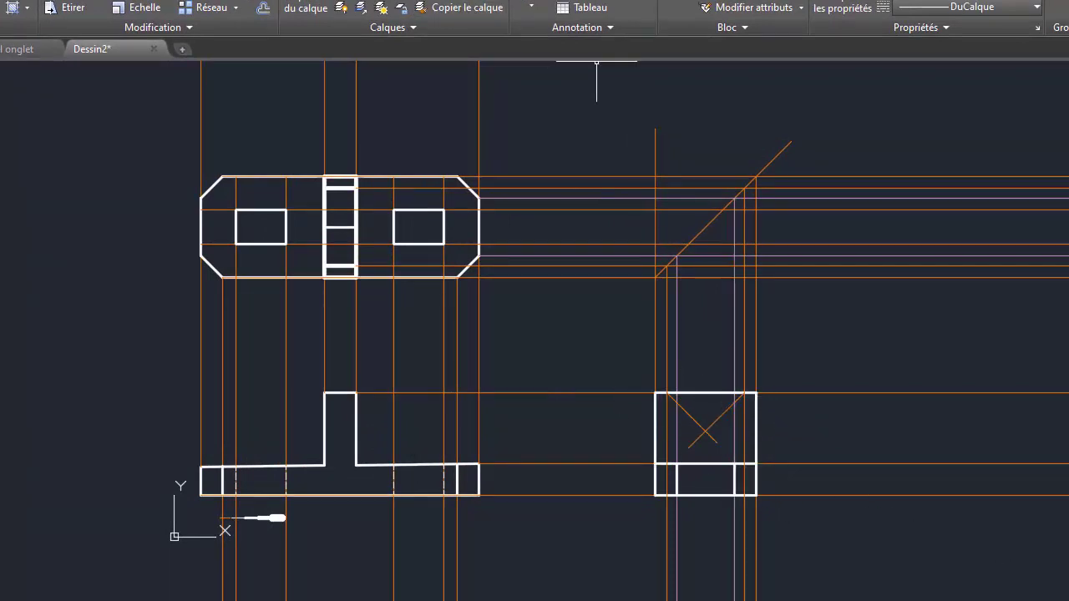
pyautogui.click(417, 3)
pyautogui.click(436, 48)
pyautogui.scroll(2, 706, 431)
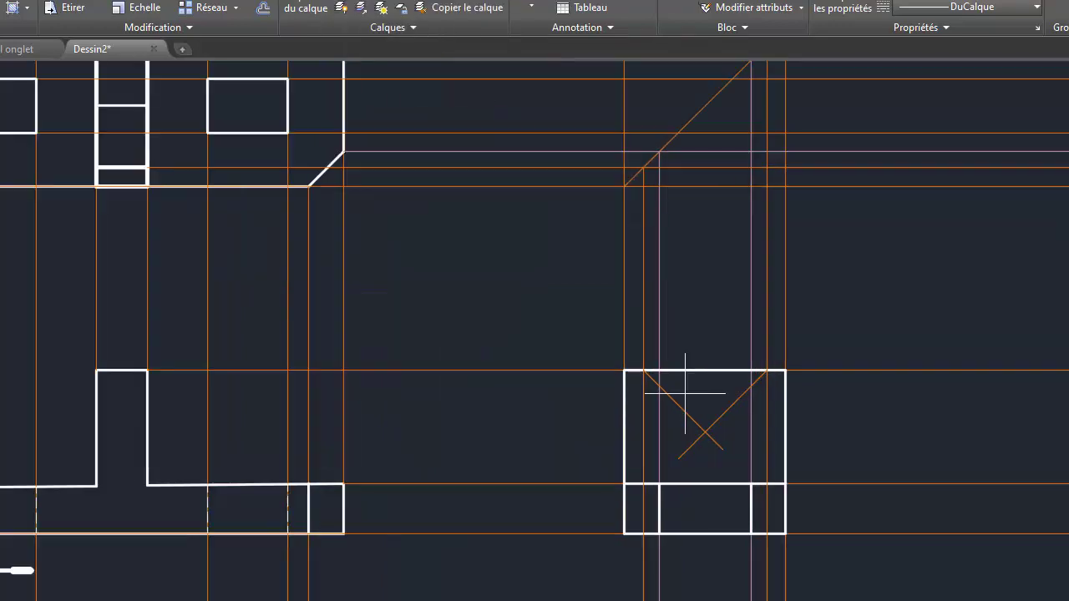
pyautogui.click(705, 431)
pyautogui.click(766, 373)
pyautogui.press('Return')
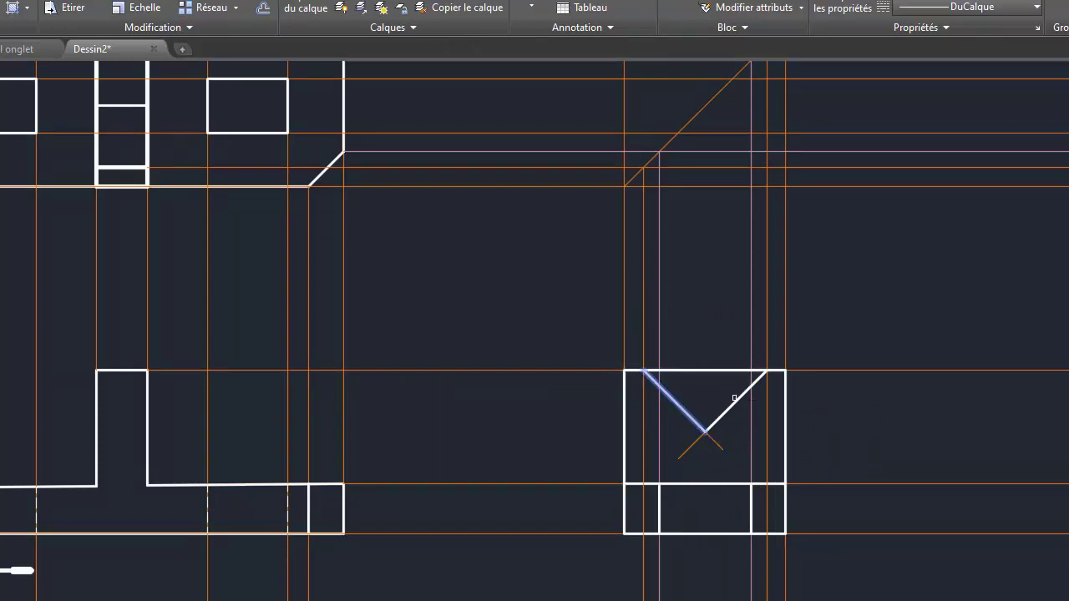
pyautogui.click(732, 397)
pyautogui.press('Return')
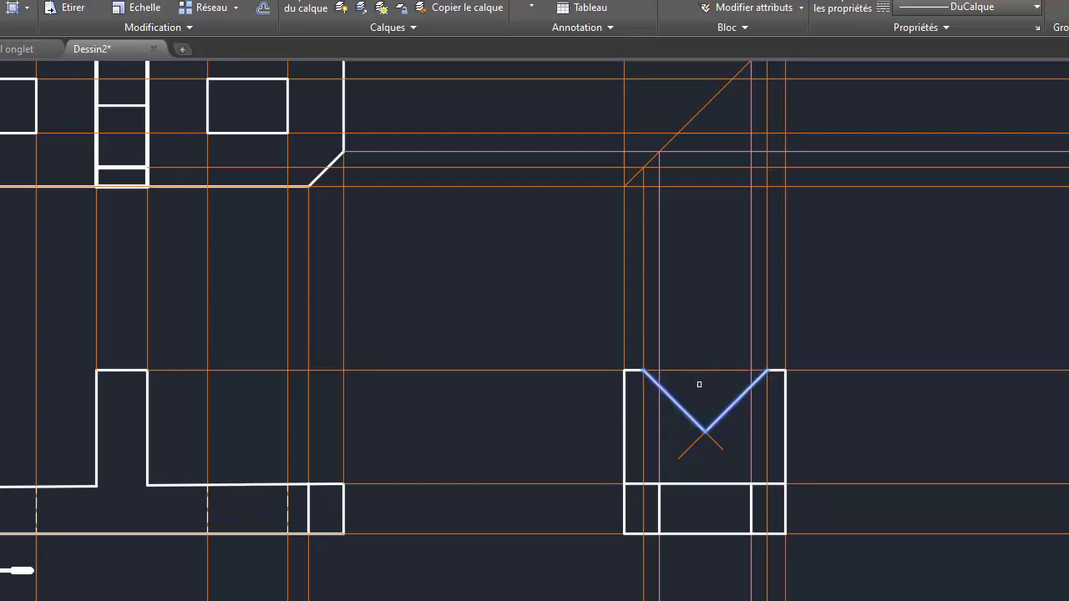
pyautogui.scroll(-2, 698, 380)
pyautogui.scroll(-2, 697, 389)
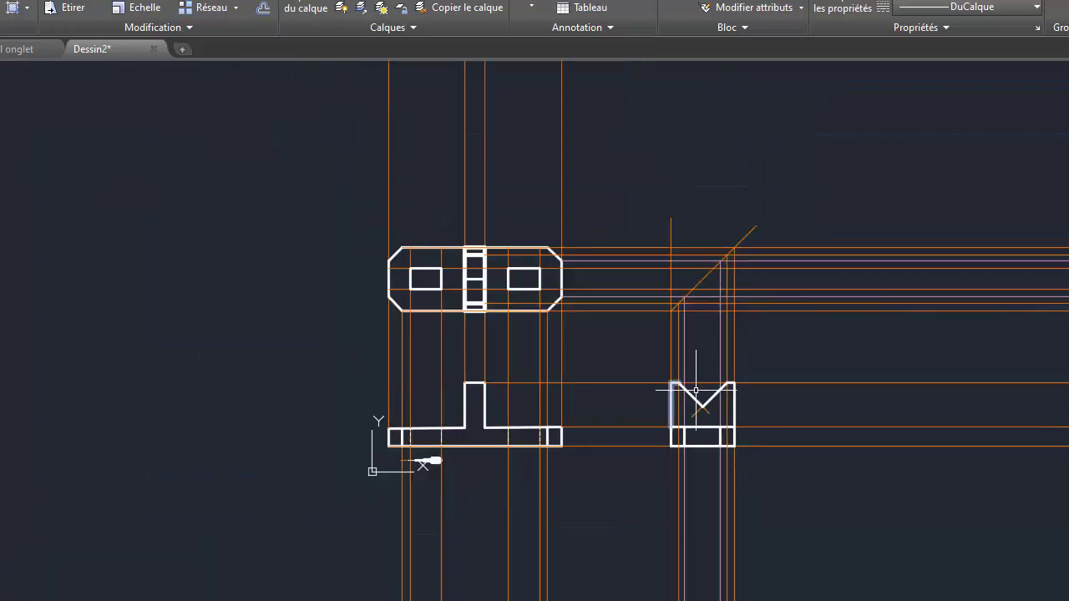
pyautogui.scroll(4, 696, 390)
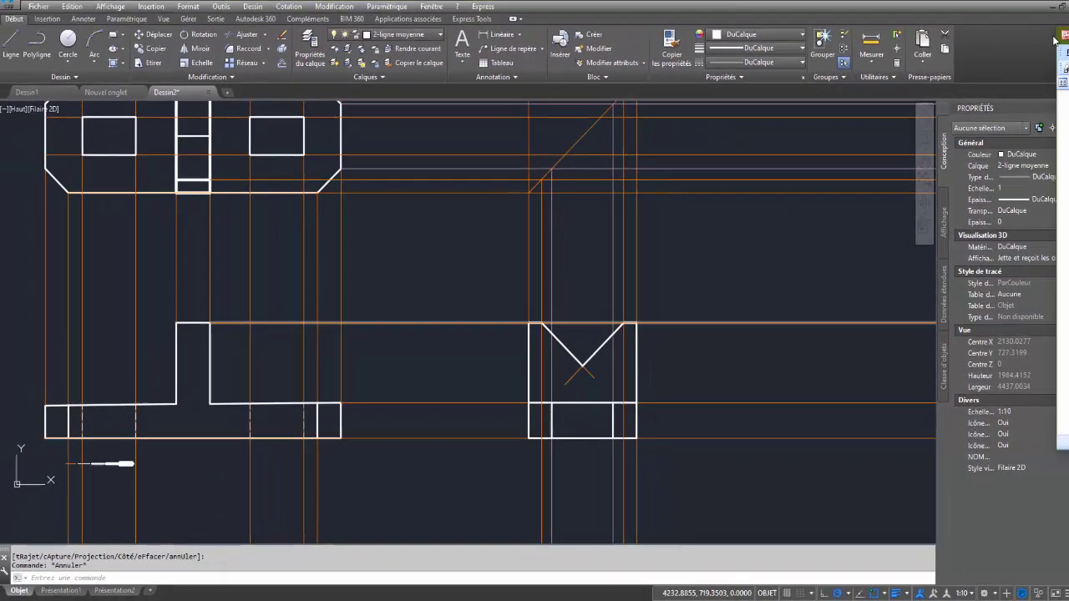
pyautogui.hotkey('alt', 'Tab')
pyautogui.moveTo(760, 67); pyautogui.dragTo(756, 76)
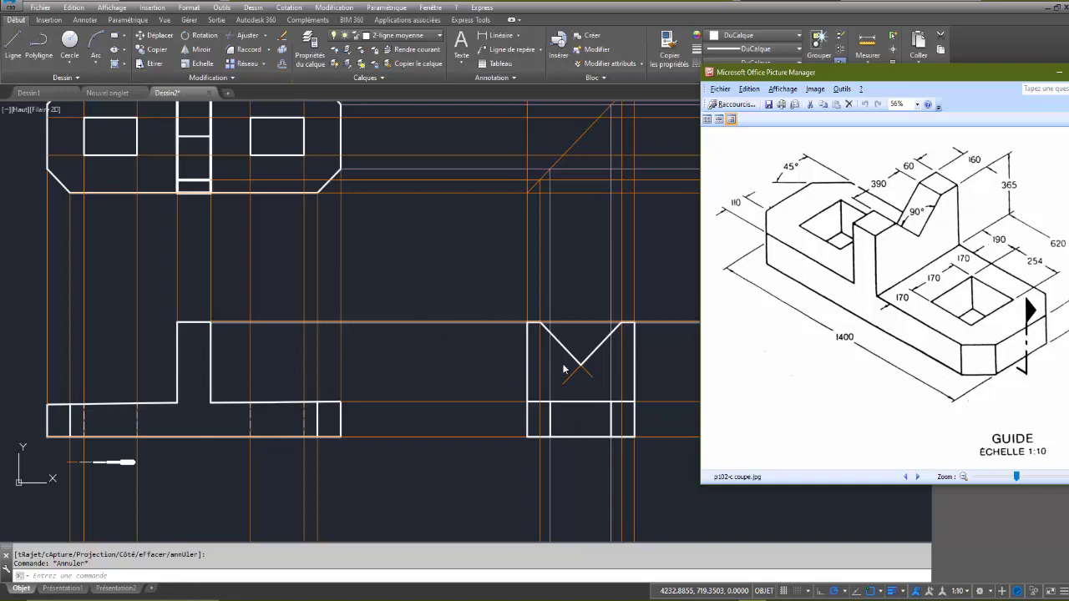
pyautogui.click(417, 376)
pyautogui.press('Escape')
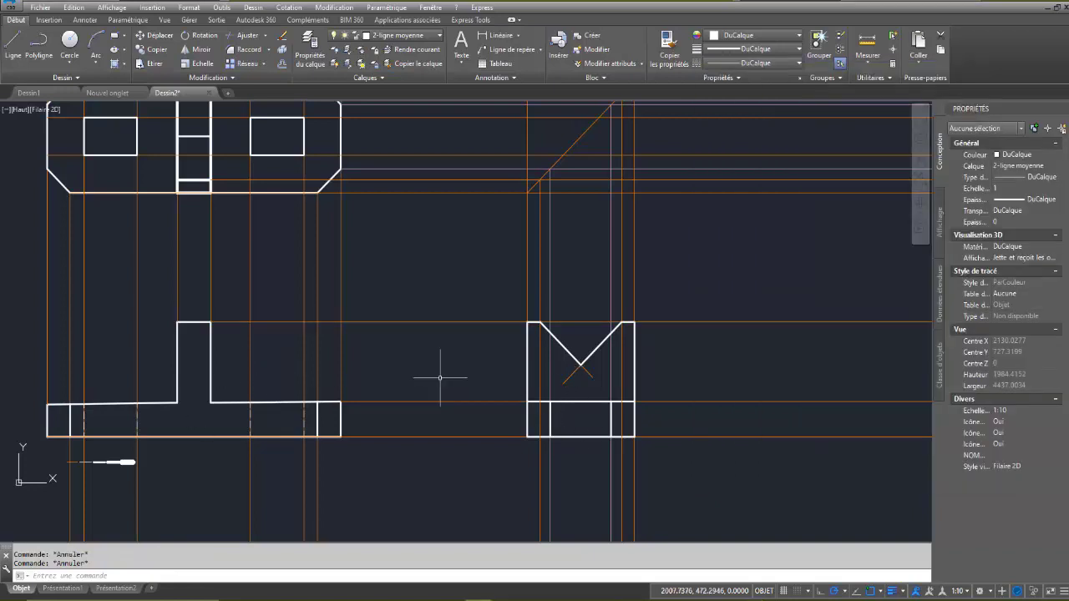
pyautogui.write('d')
# - Make 1-ligne fine the current layer
pyautogui.press('Return')
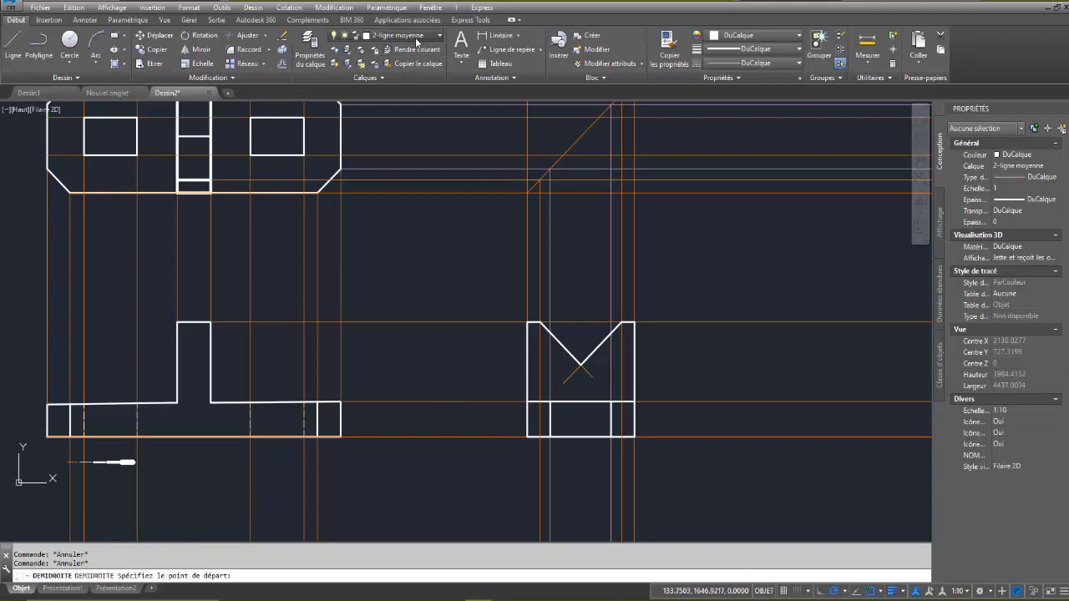
pyautogui.click(415, 37)
pyautogui.click(413, 65)
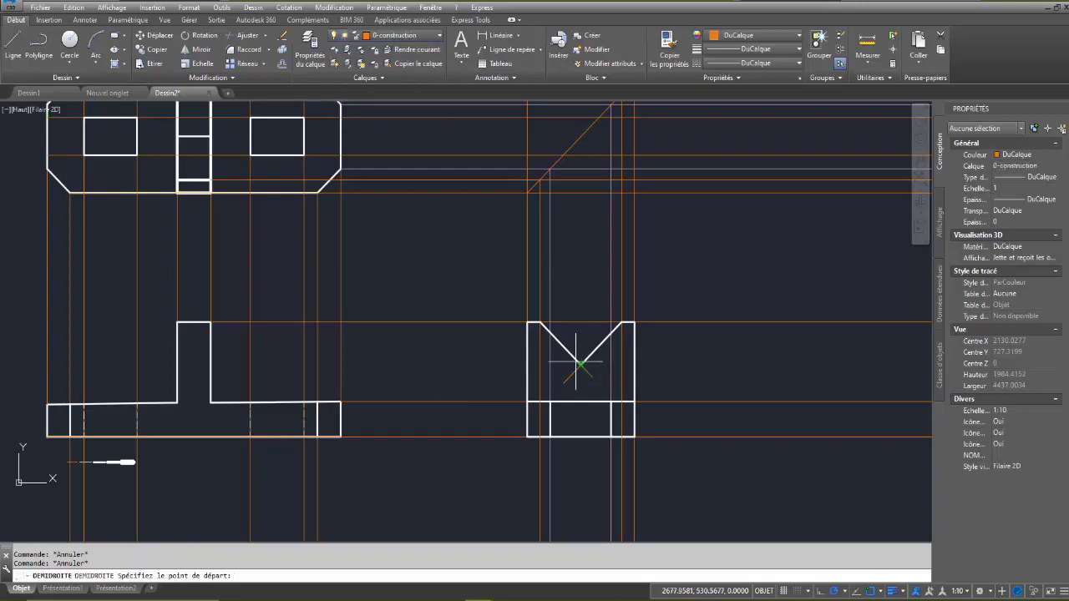
pyautogui.press('Escape')
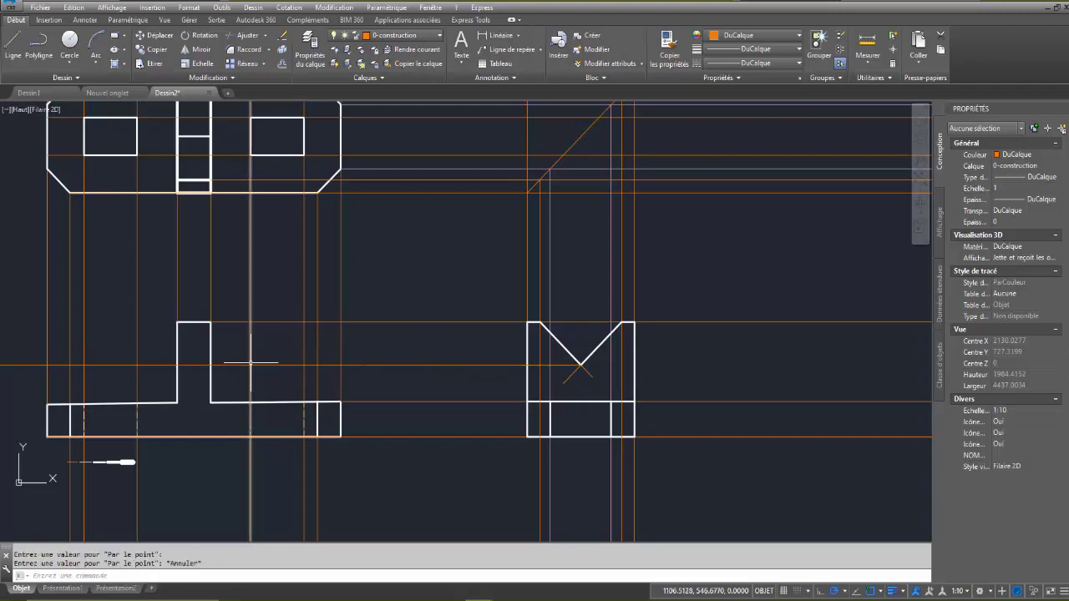
pyautogui.click(389, 35)
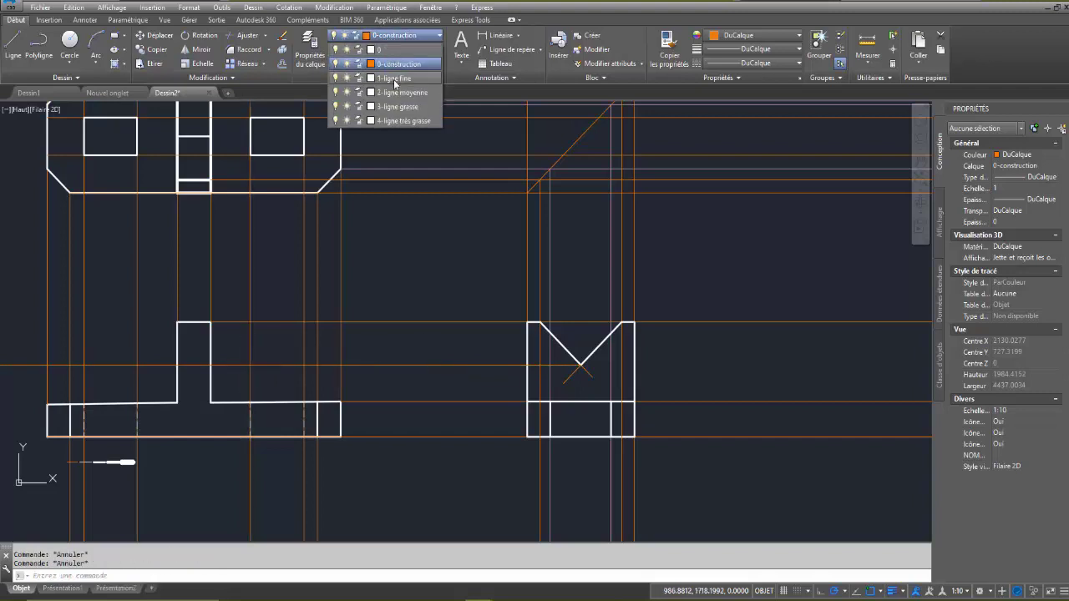
pyautogui.click(393, 80)
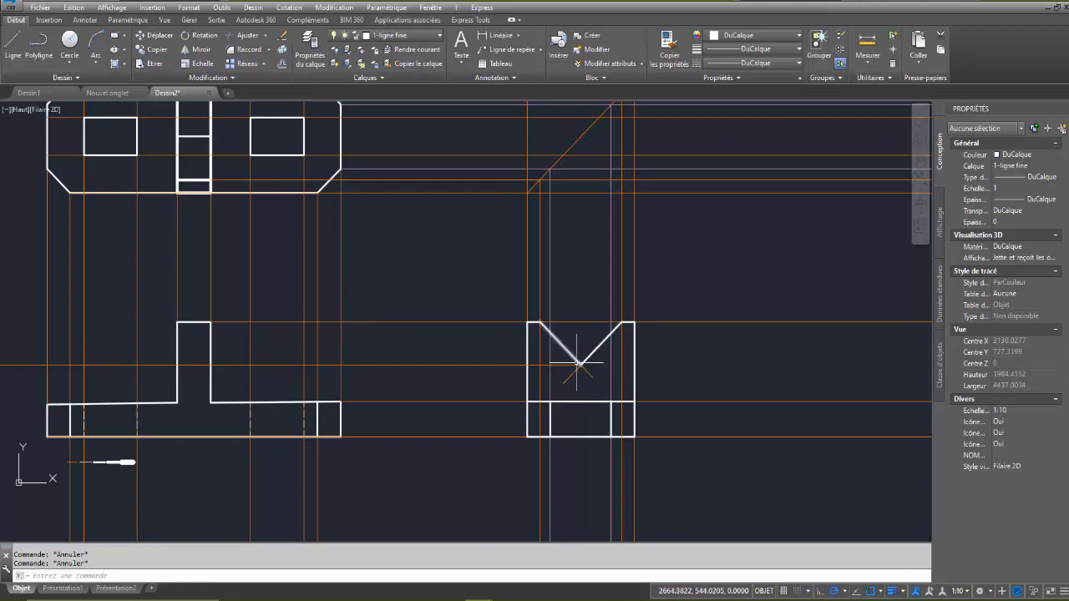
# - Draw a short line across the T-shaped front view's upright
pyautogui.write('l')
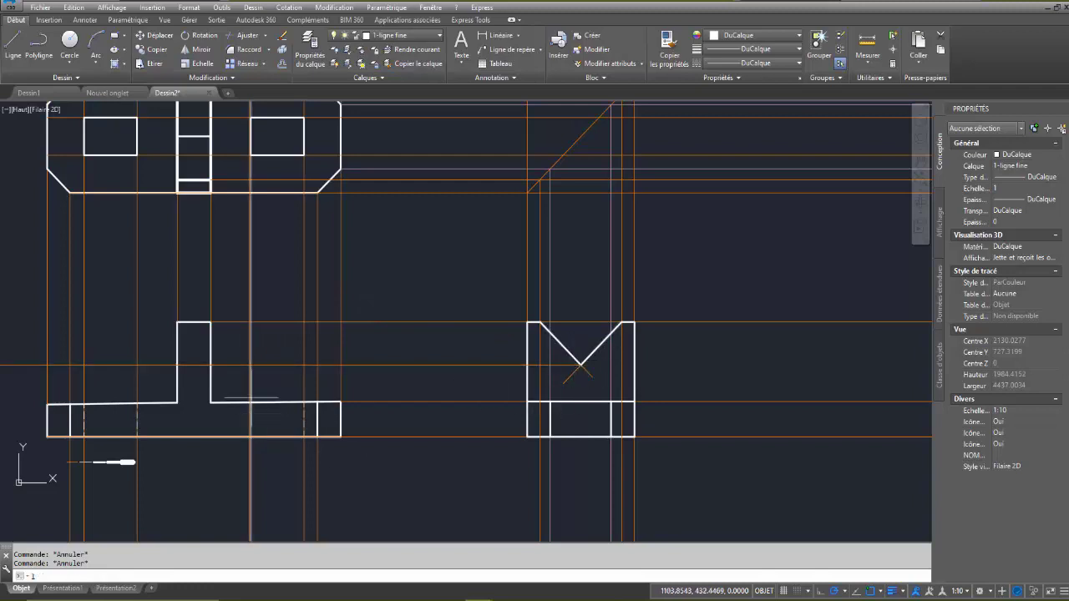
pyautogui.press('Return')
pyautogui.click(209, 365)
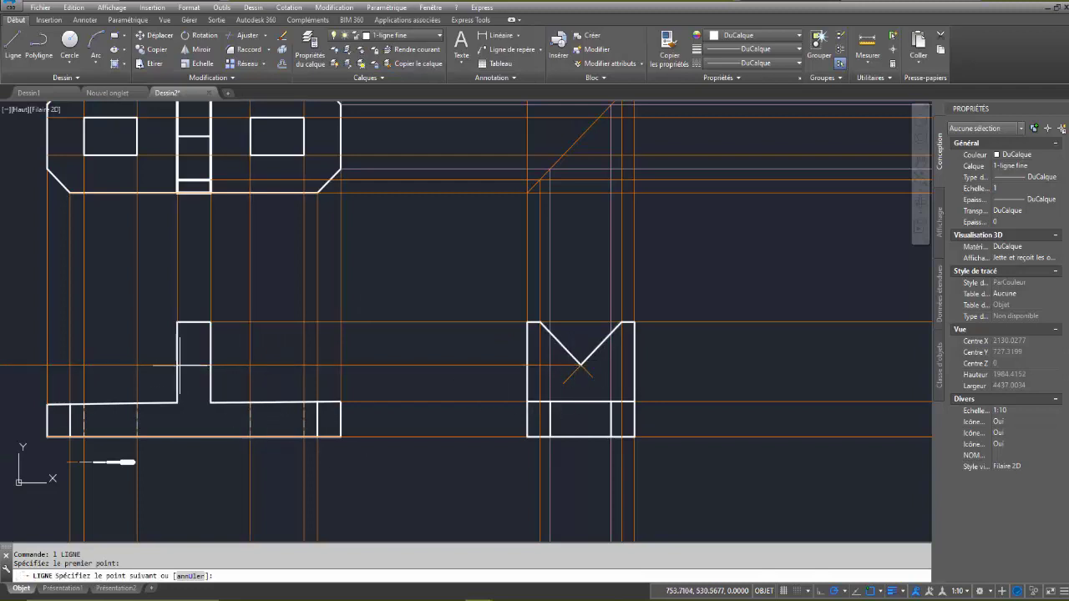
pyautogui.click(177, 365)
pyautogui.press('Escape')
# - Make the new short line dashed by matching an existing hidden line
pyautogui.click(669, 43)
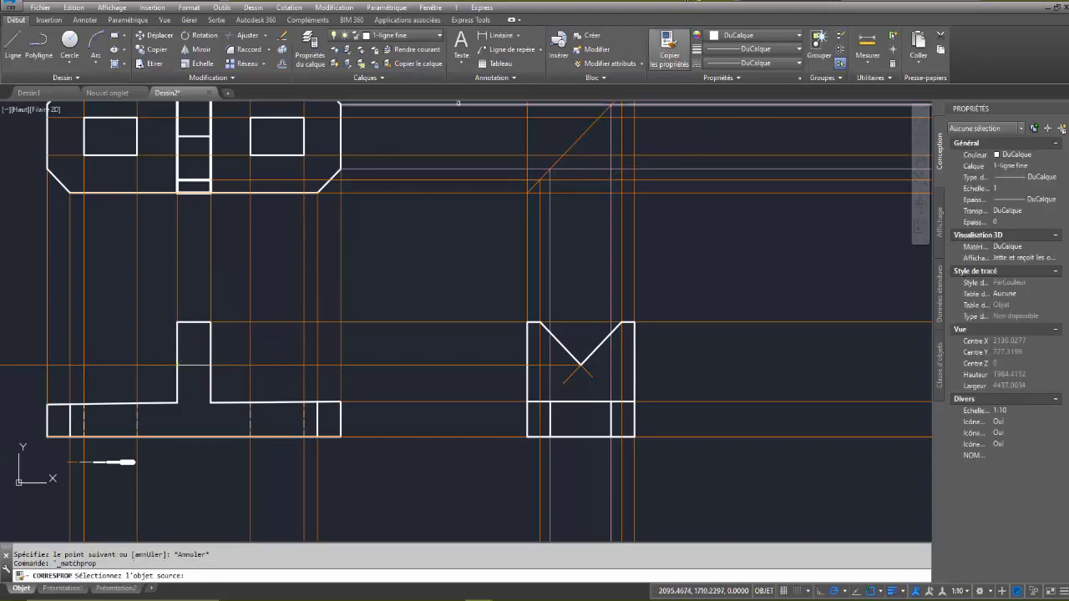
pyautogui.click(249, 415)
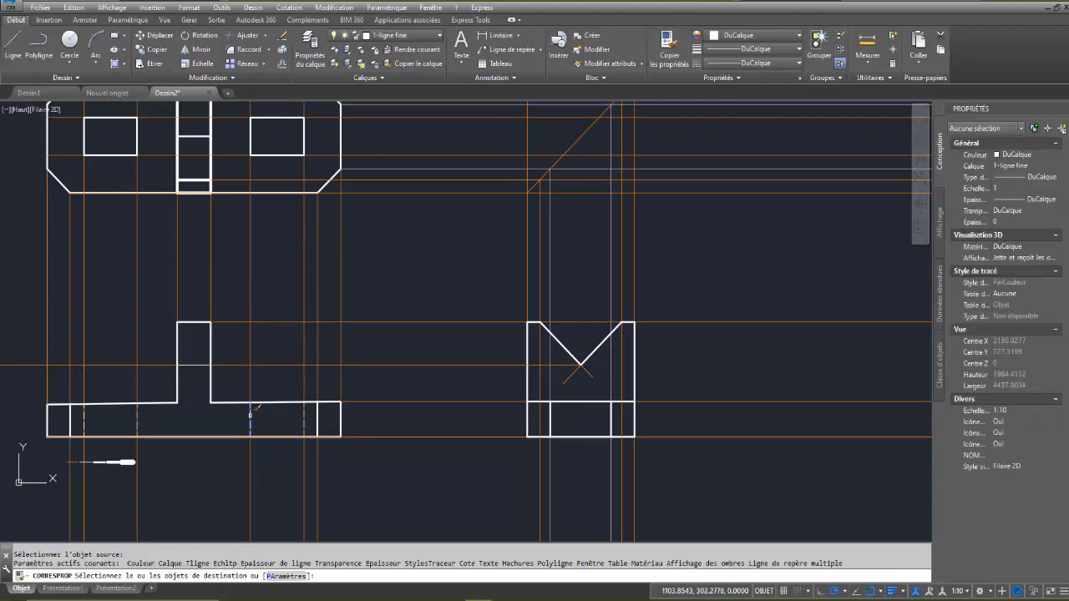
pyautogui.click(198, 365)
pyautogui.press('Escape')
pyautogui.moveTo(585, 430); pyautogui.dragTo(634, 473, button='middle')
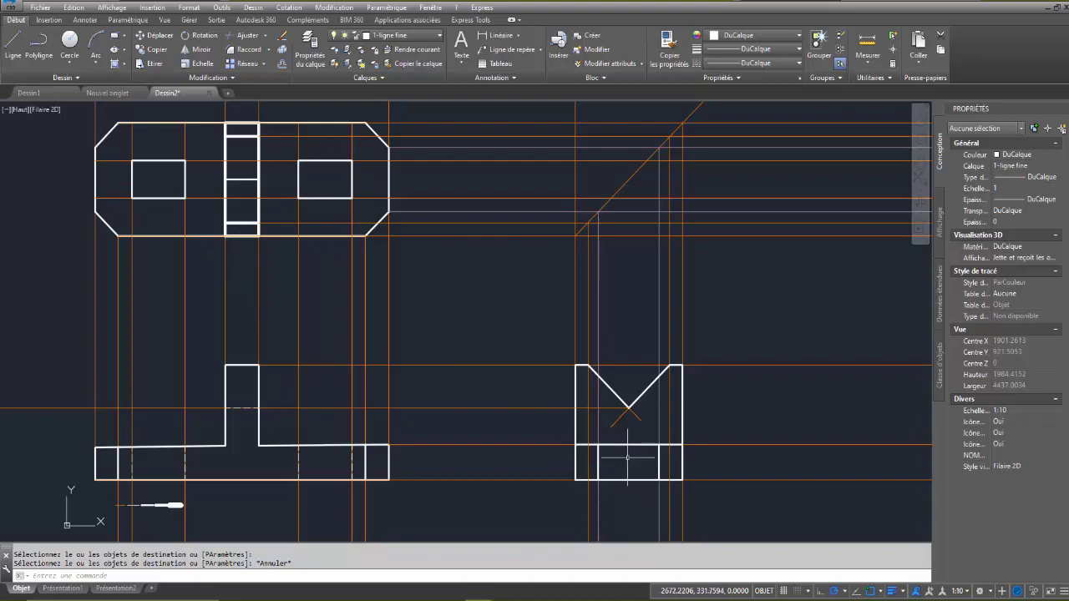
# - Try a DEMIDROITE ray by the 45° line, then cancel it
pyautogui.press('Escape')
pyautogui.press('Escape')
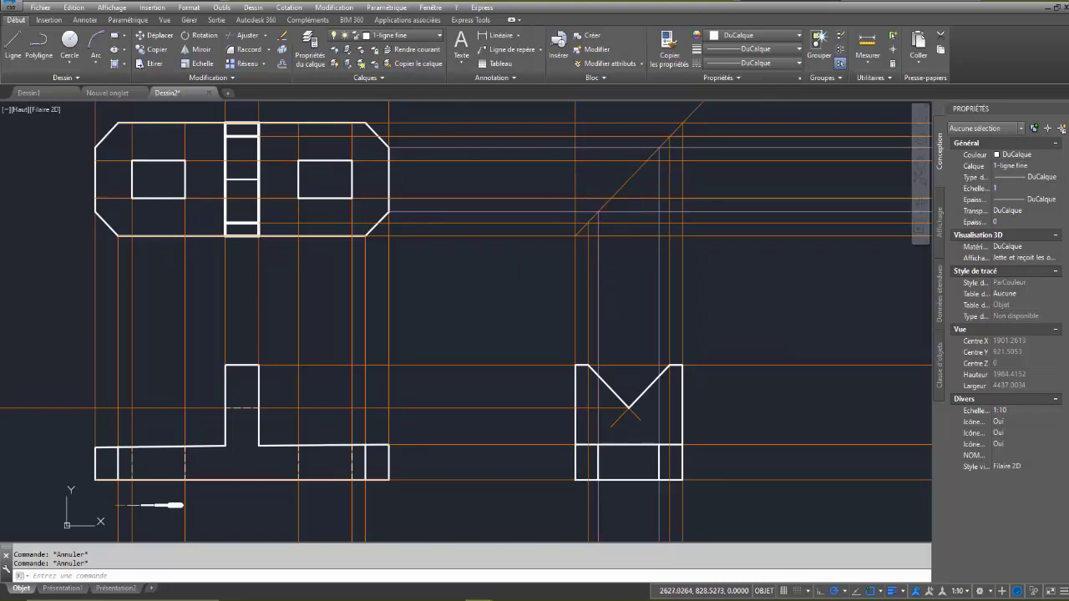
pyautogui.write('demidroite')
pyautogui.press('Return')
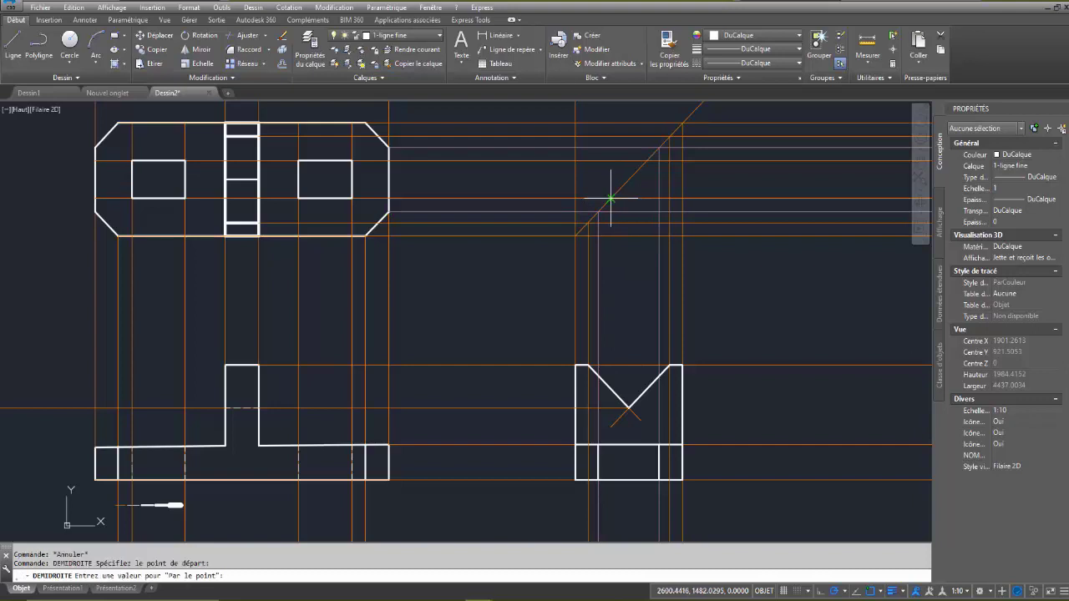
pyautogui.press('Escape')
pyautogui.press('space')
pyautogui.click(649, 159)
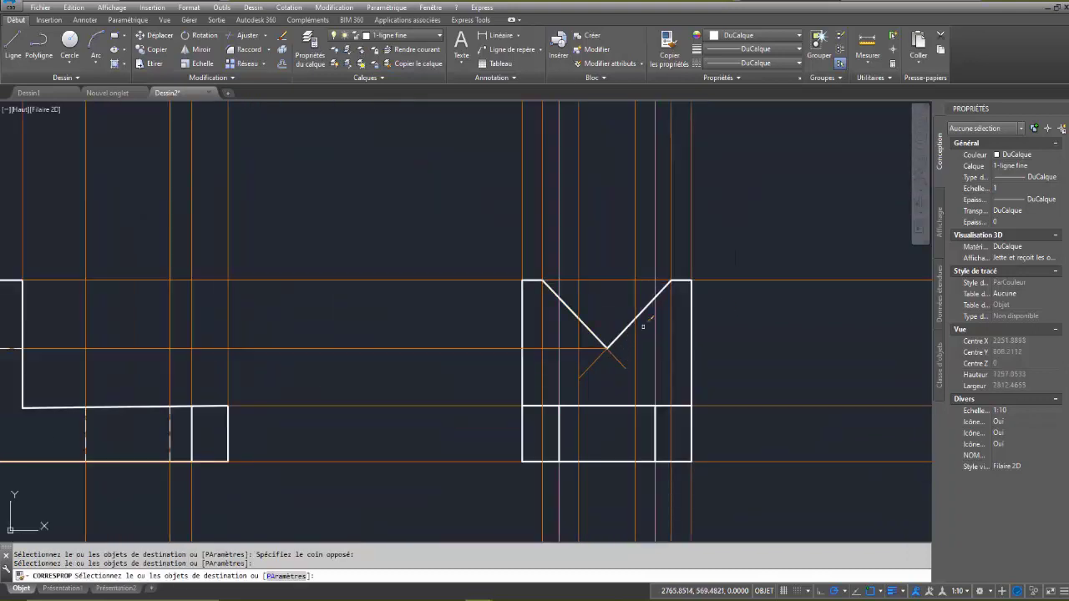
pyautogui.press('Escape')
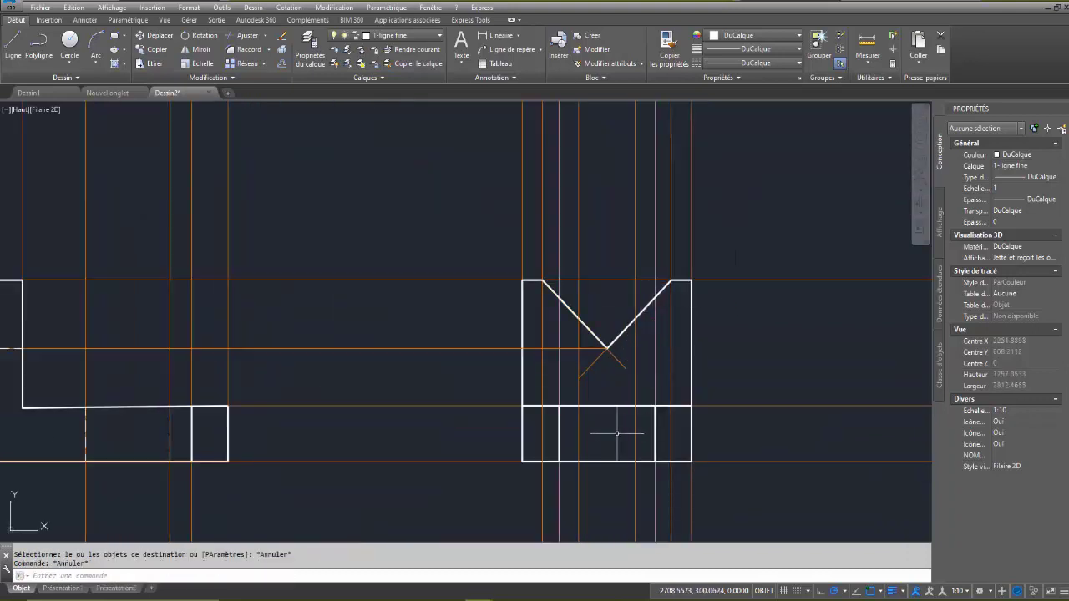
# - Draw a vertical line in the side view's base marking the hole's edge
pyautogui.scroll(-4, 629, 401)
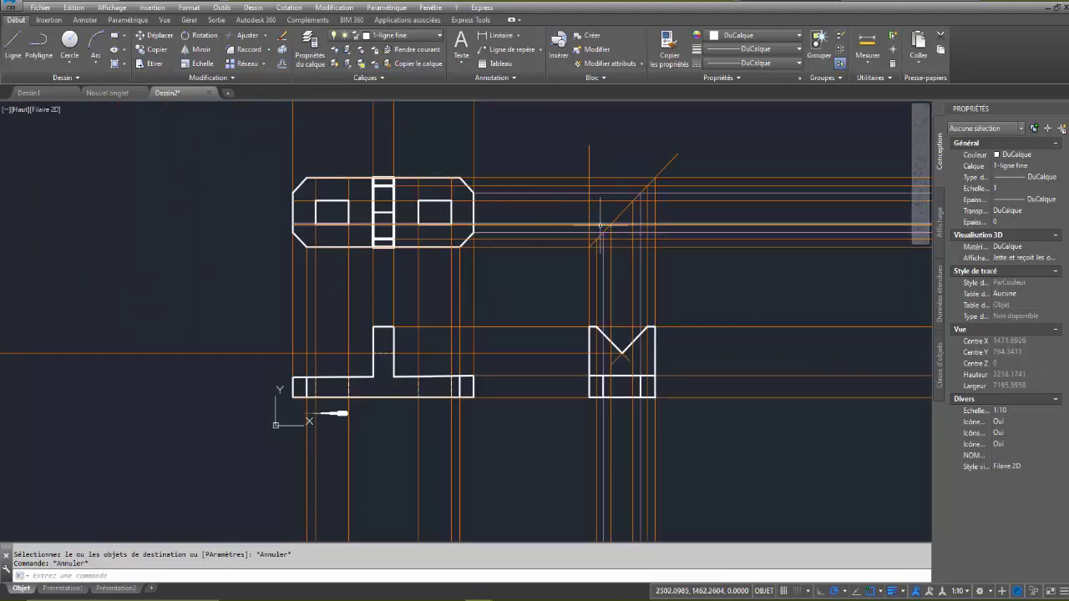
pyautogui.scroll(4, 620, 382)
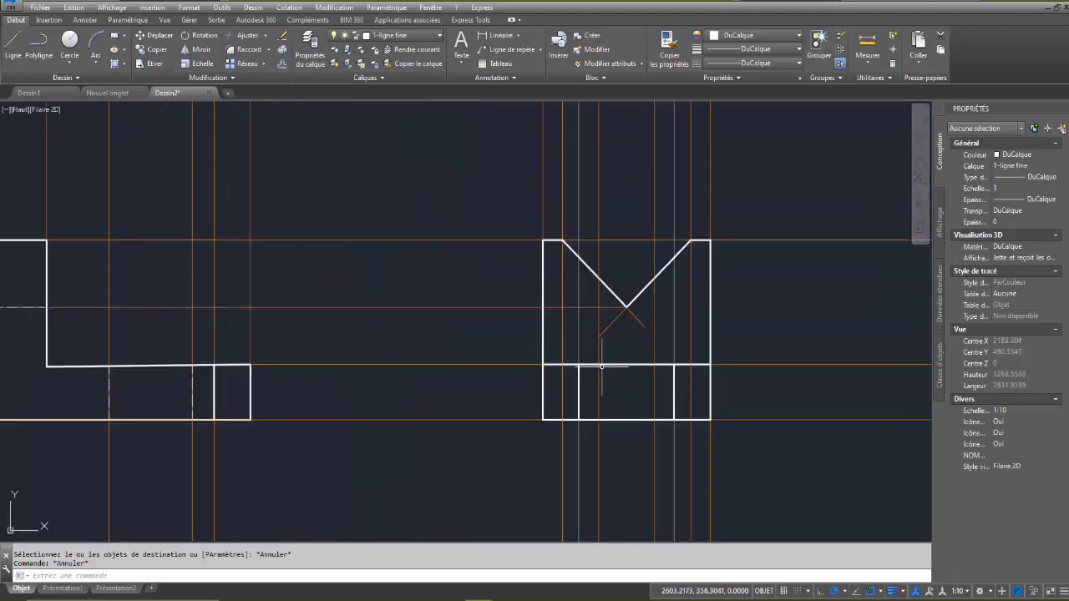
pyautogui.scroll(-3, 600, 366)
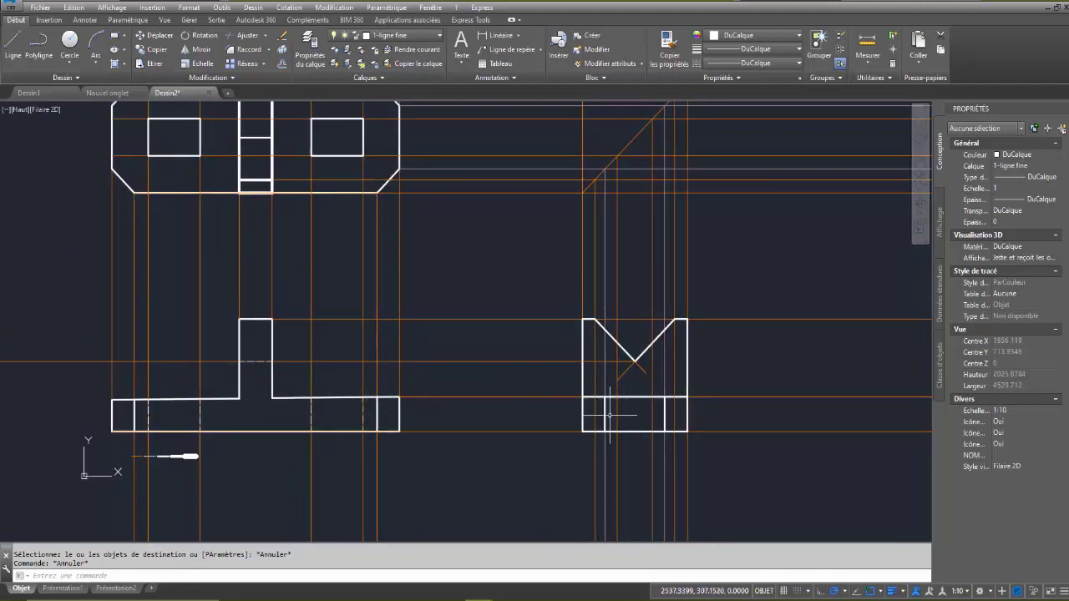
pyautogui.write('l')
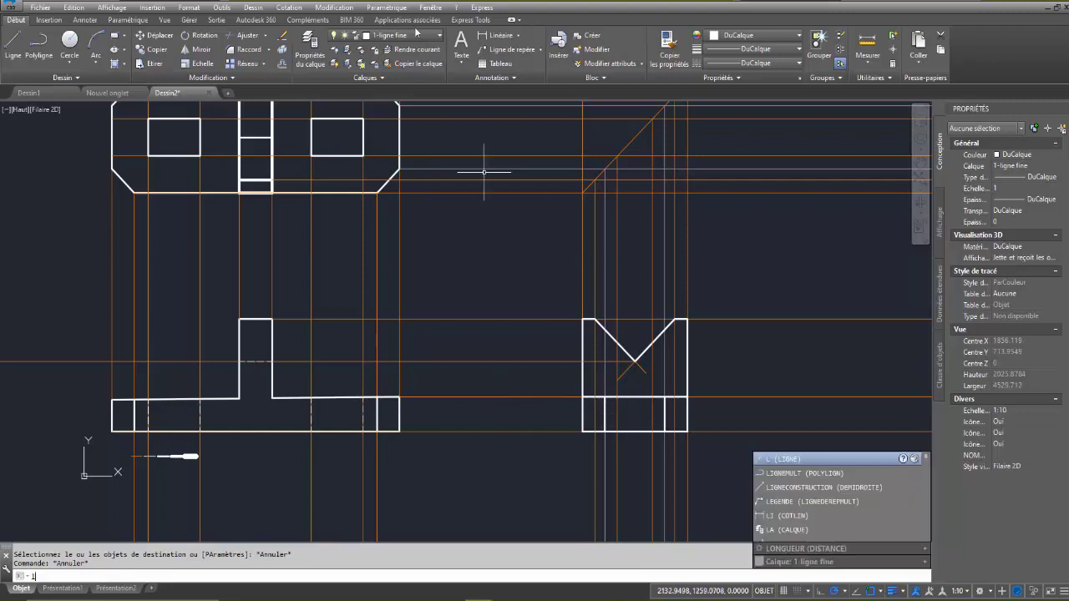
pyautogui.press('Return')
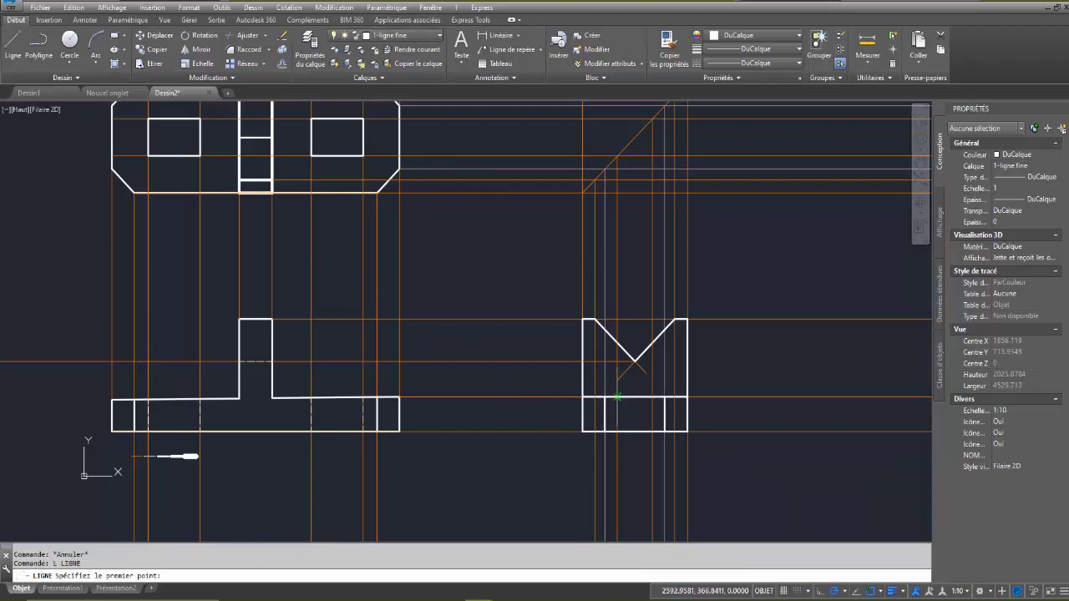
pyautogui.click(617, 432)
pyautogui.press('Return')
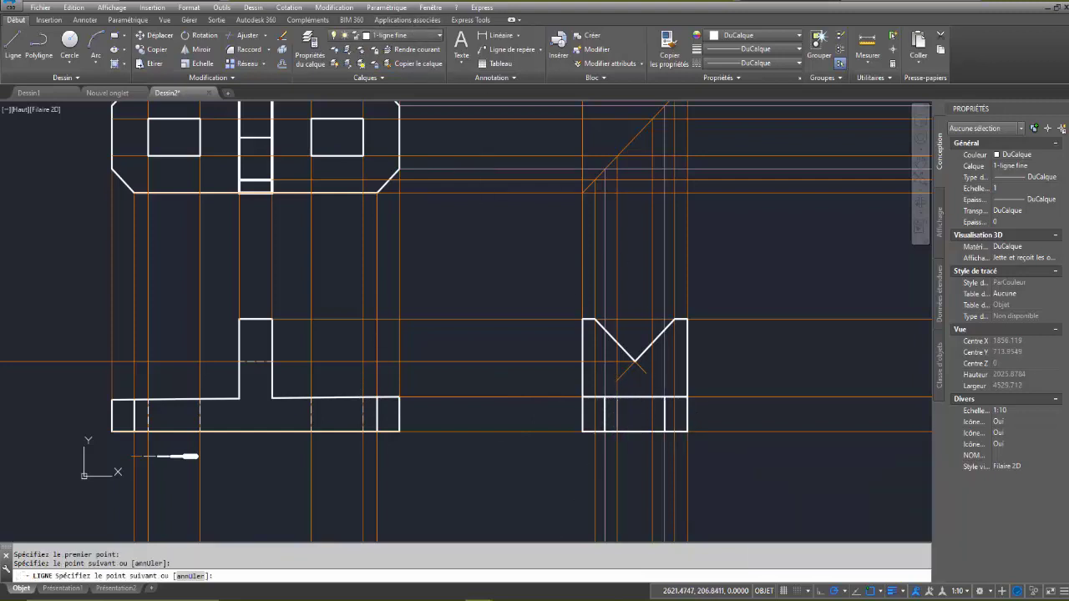
pyautogui.press('Return')
pyautogui.click(653, 397)
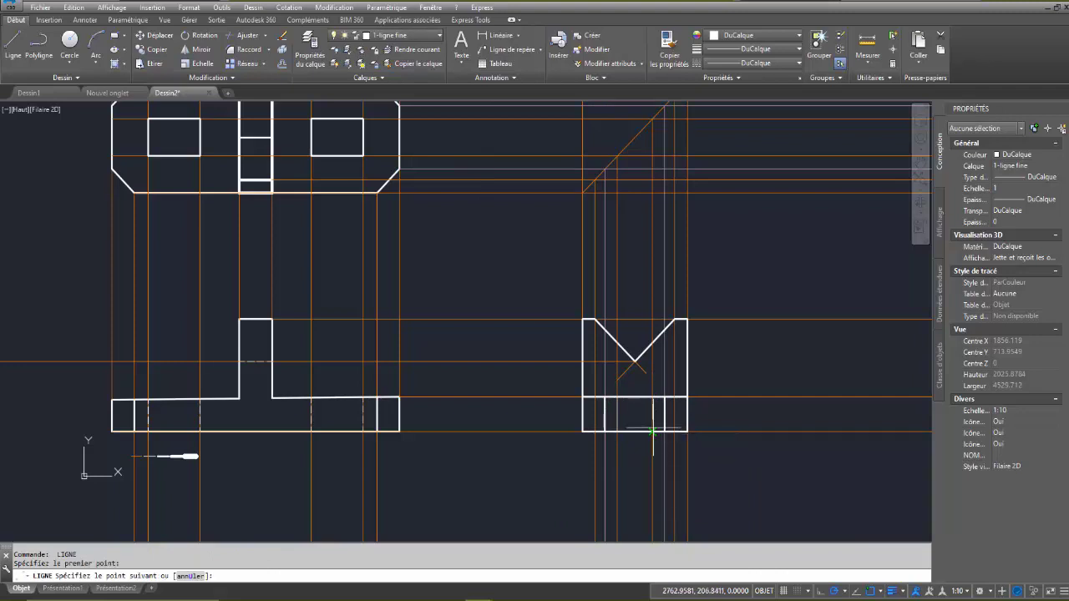
pyautogui.click(652, 432)
pyautogui.press('Escape')
# - Make both side-view base lines dashed by matching an existing hidden line
pyautogui.click(672, 53)
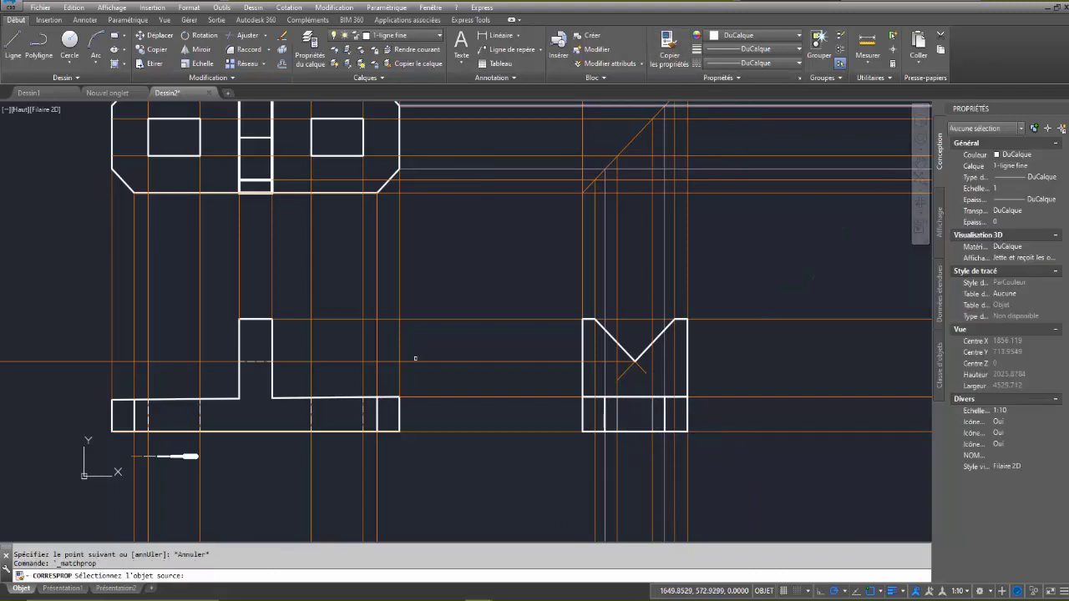
pyautogui.click(363, 409)
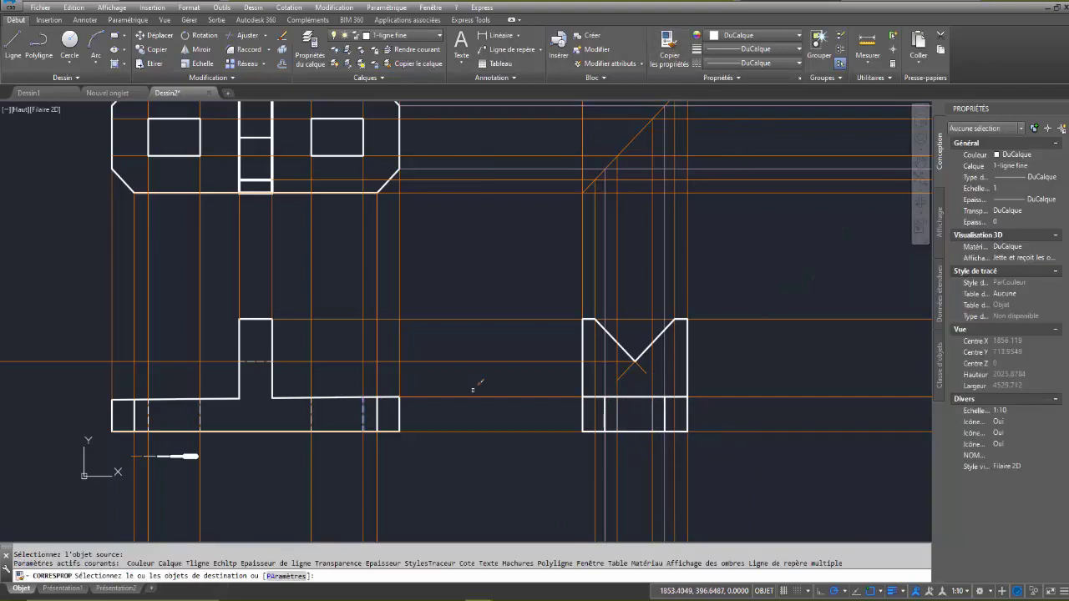
pyautogui.click(616, 409)
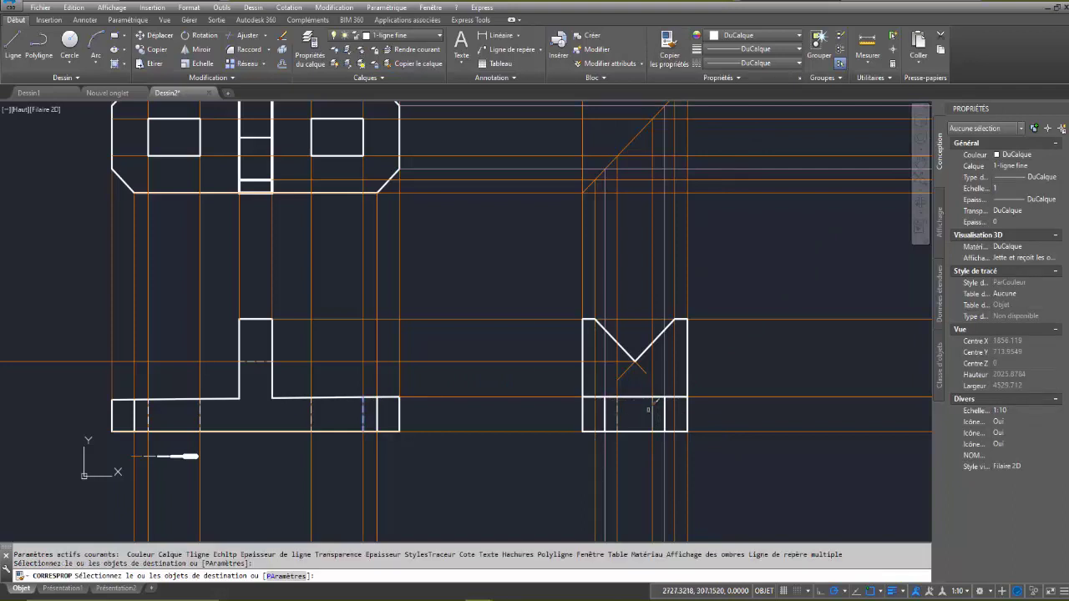
pyautogui.click(652, 409)
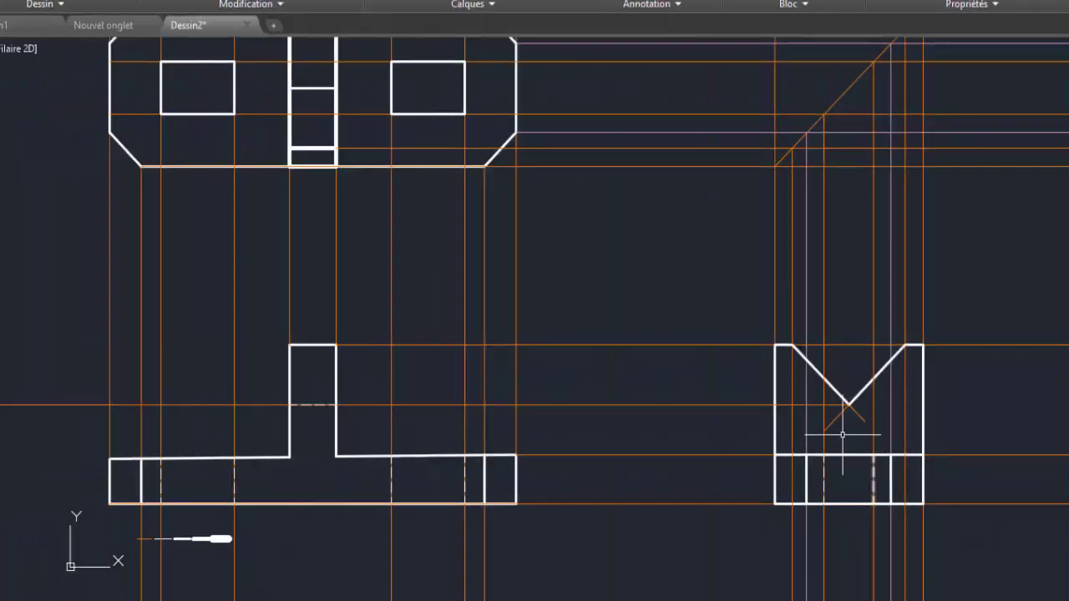
pyautogui.moveTo(842, 435); pyautogui.dragTo(849, 485, button='middle')
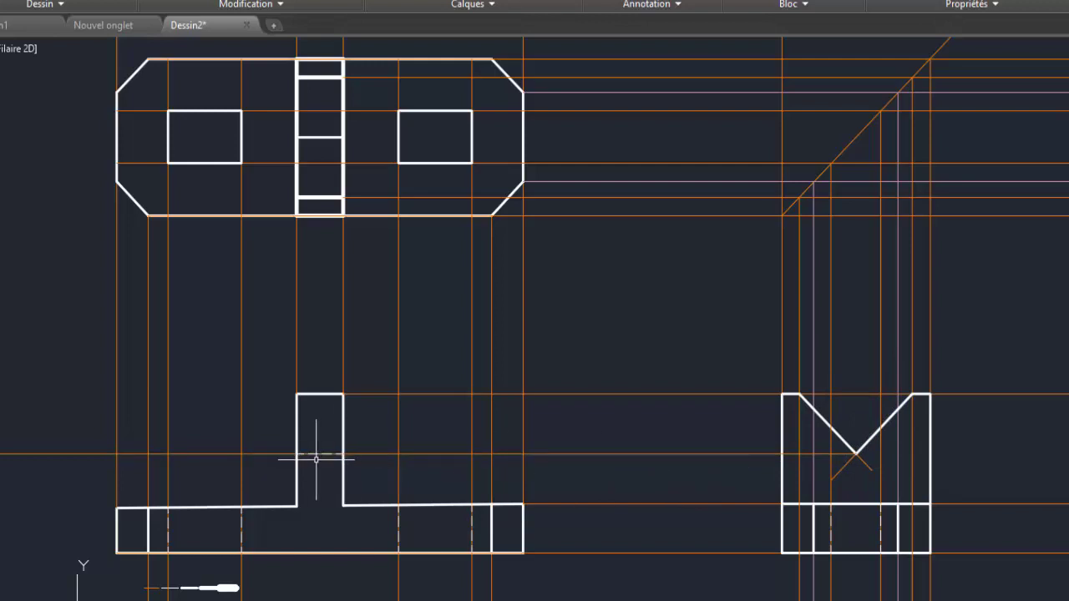
pyautogui.moveTo(316, 459); pyautogui.dragTo(590, 432, button='middle')
pyautogui.moveTo(576, 566)
pyautogui.mouseDown(button='middle')
pyautogui.moveTo(540, 599)
pyautogui.moveTo(566, 584)
pyautogui.moveTo(475, 585)
pyautogui.mouseUp(button='middle')
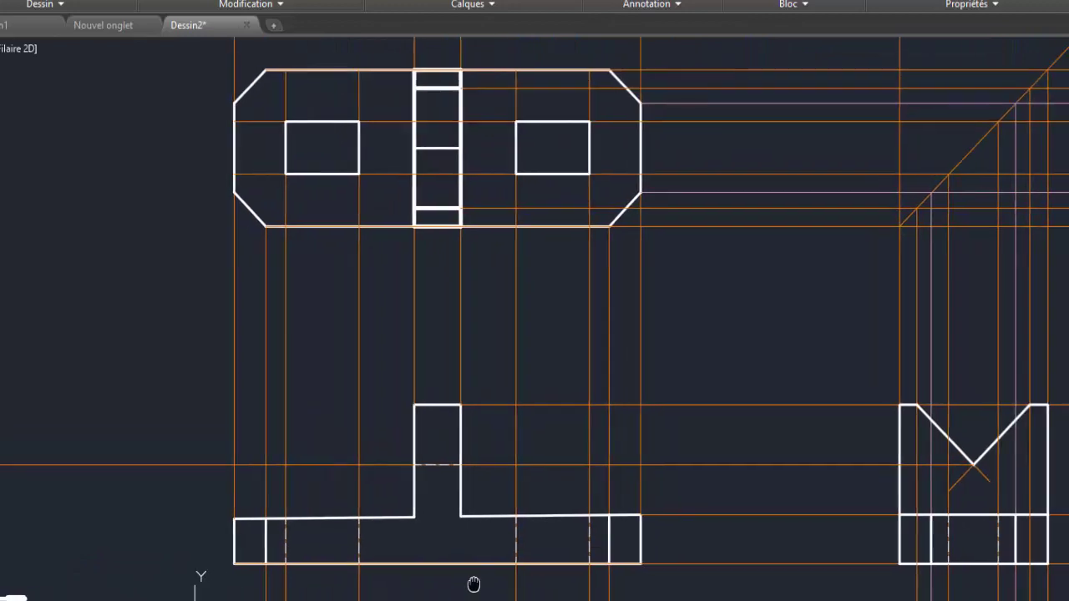